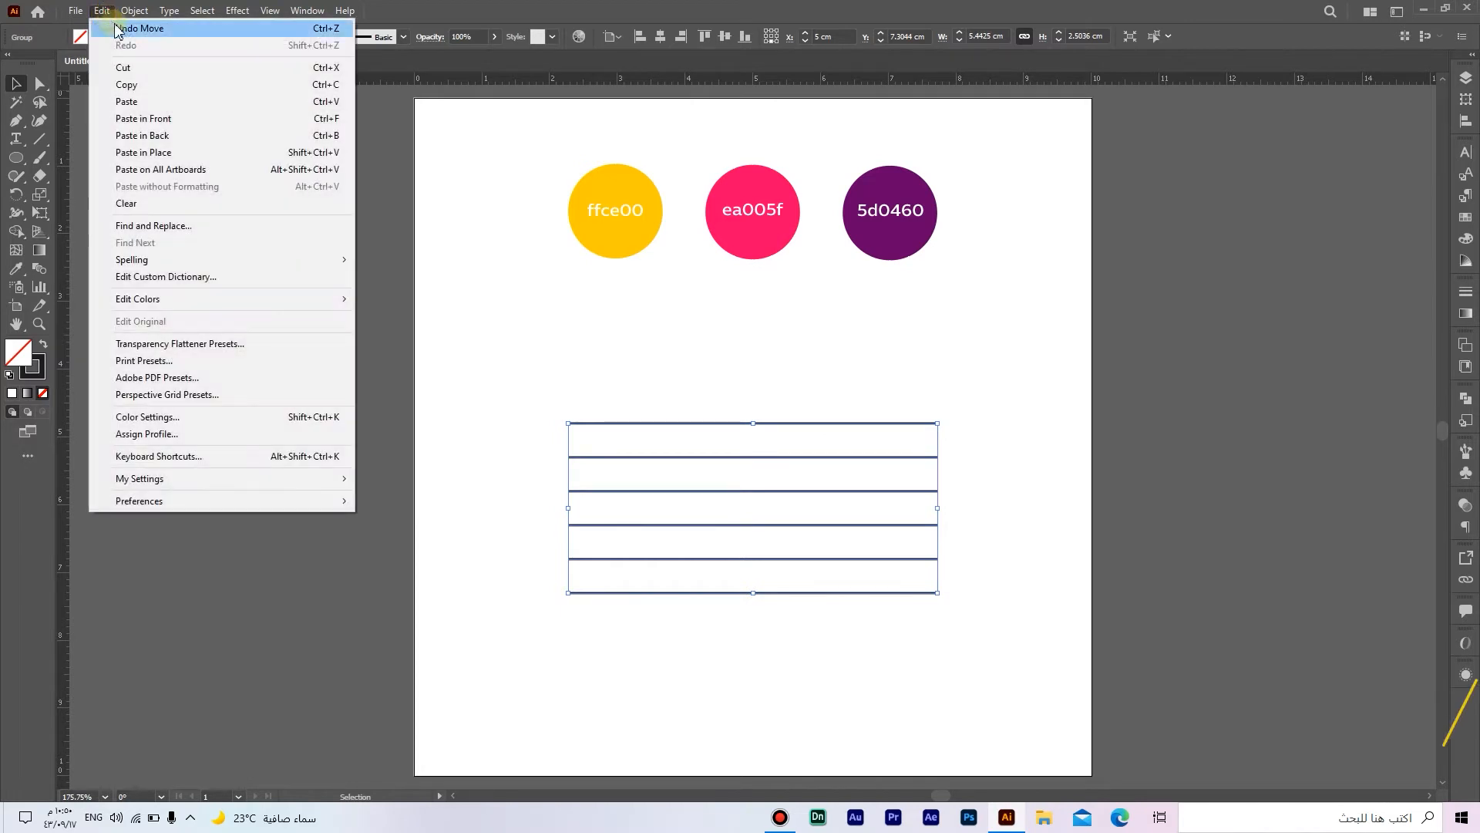
Step: Duplicate the horizontal line group in front and rotate the copy 90° to form vertical grid lines, then select the whole grid
click(127, 87)
click(102, 11)
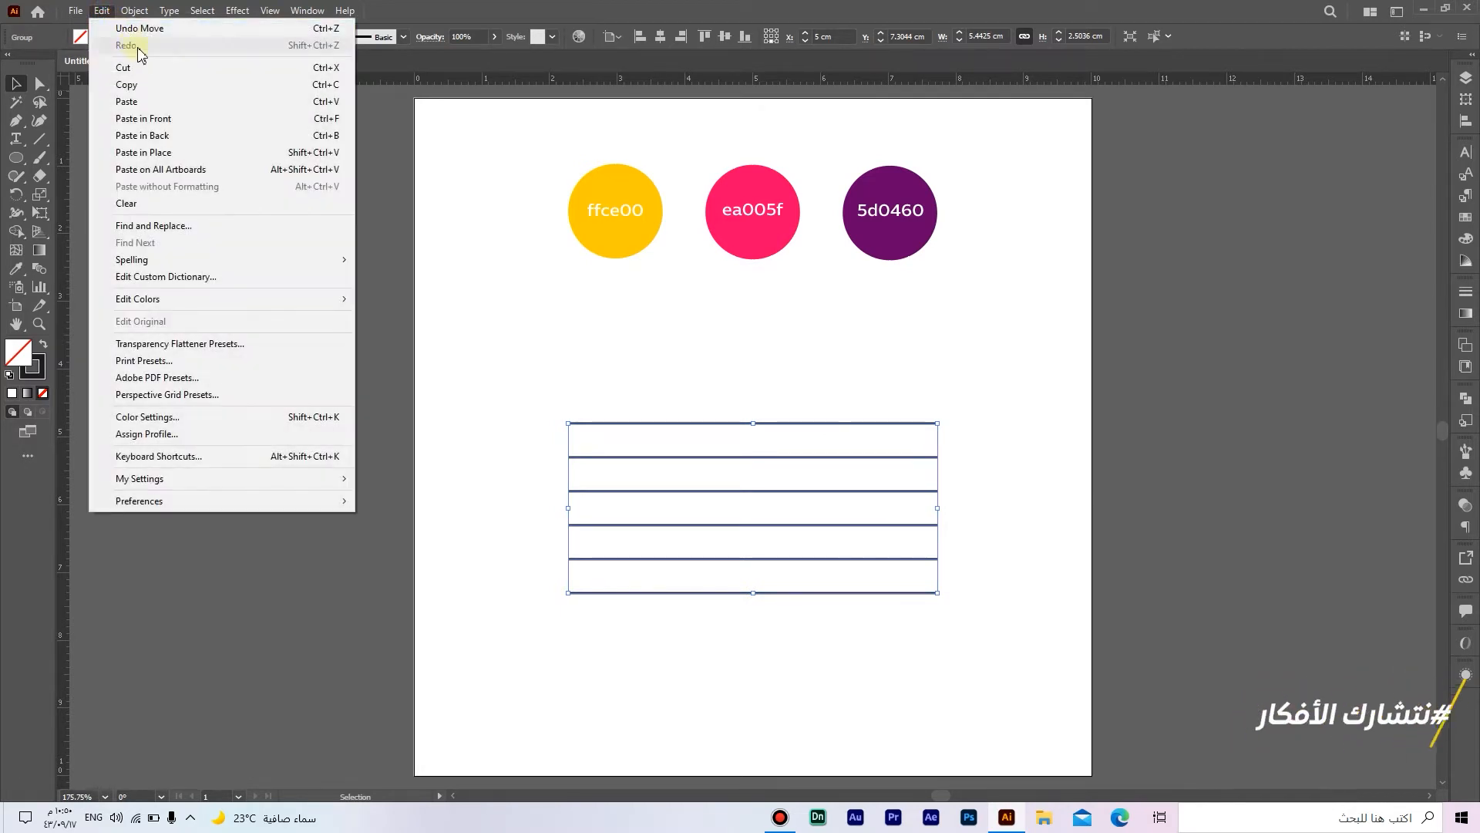
click(191, 119)
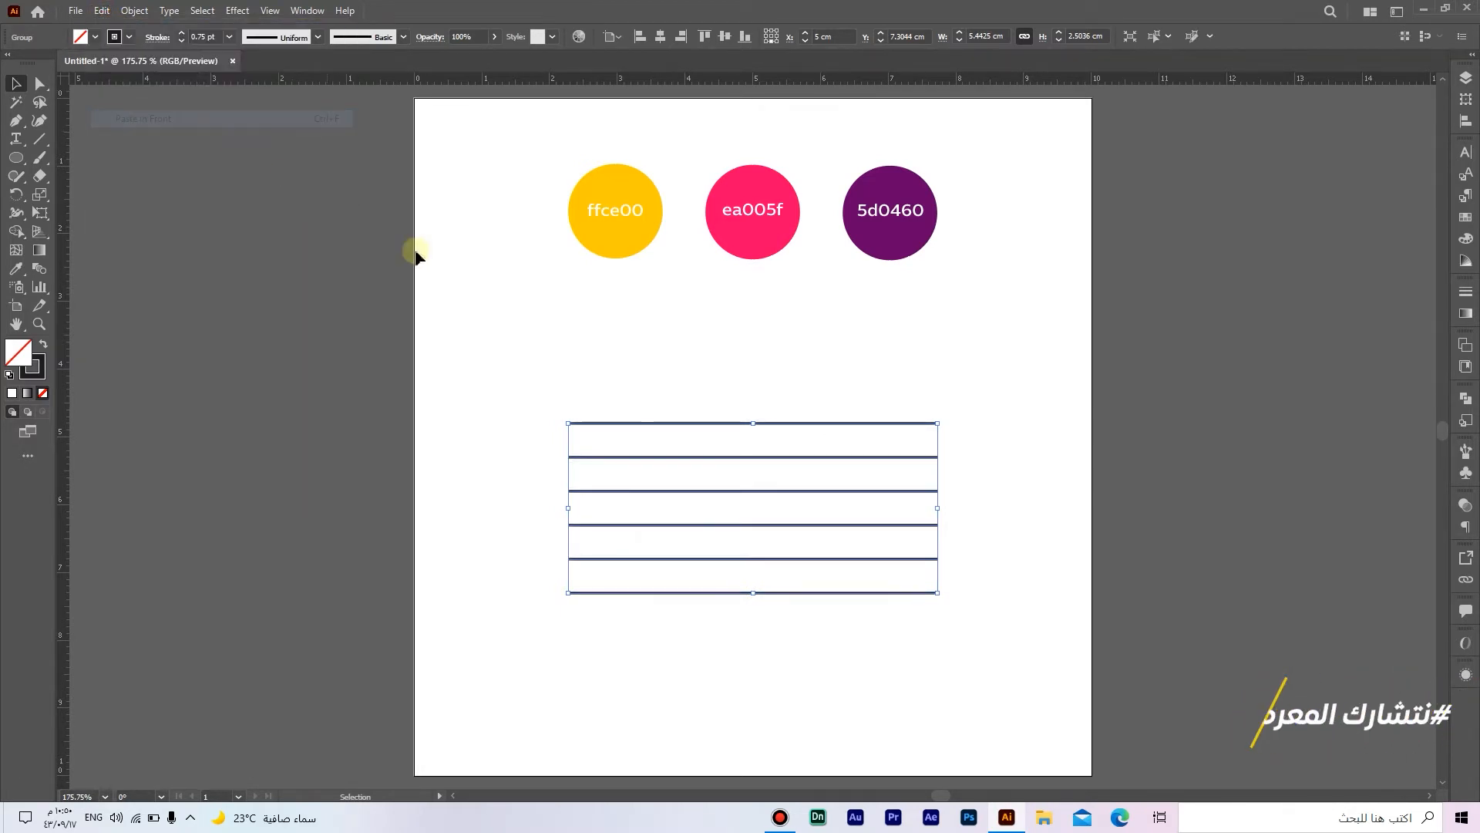
drag(947, 596, 857, 373)
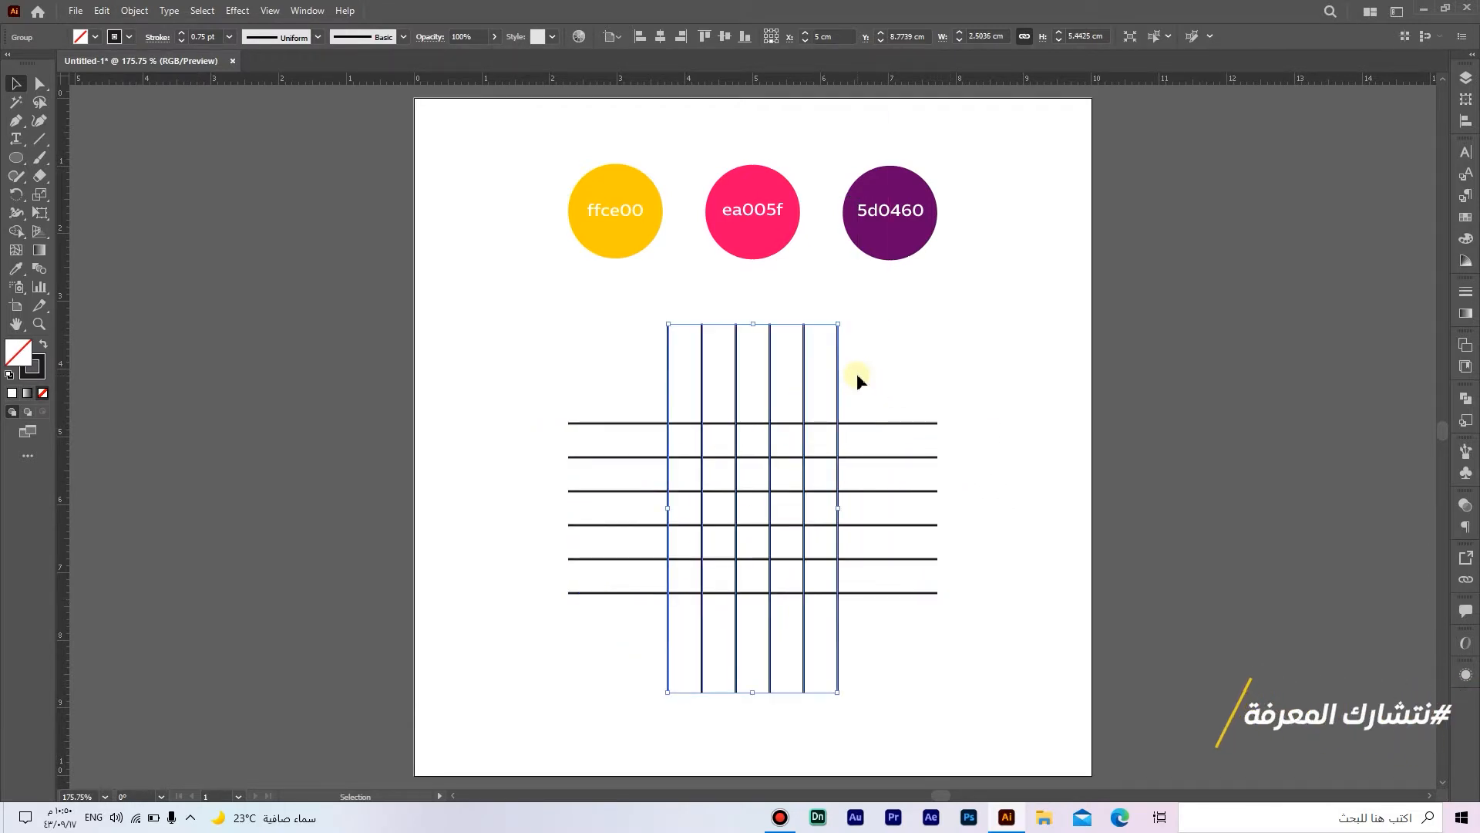
click(857, 373)
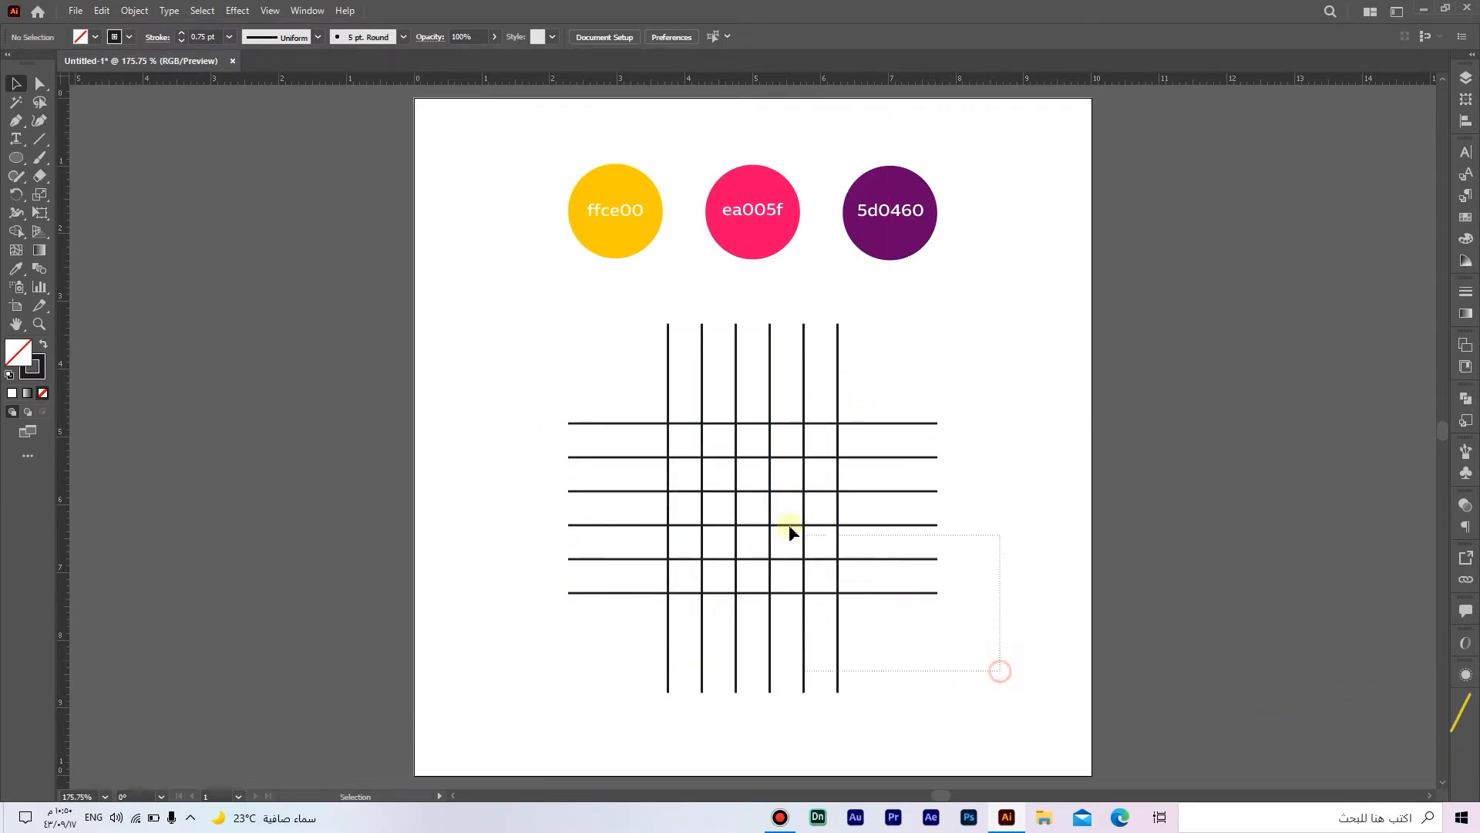
drag(550, 383, 549, 381)
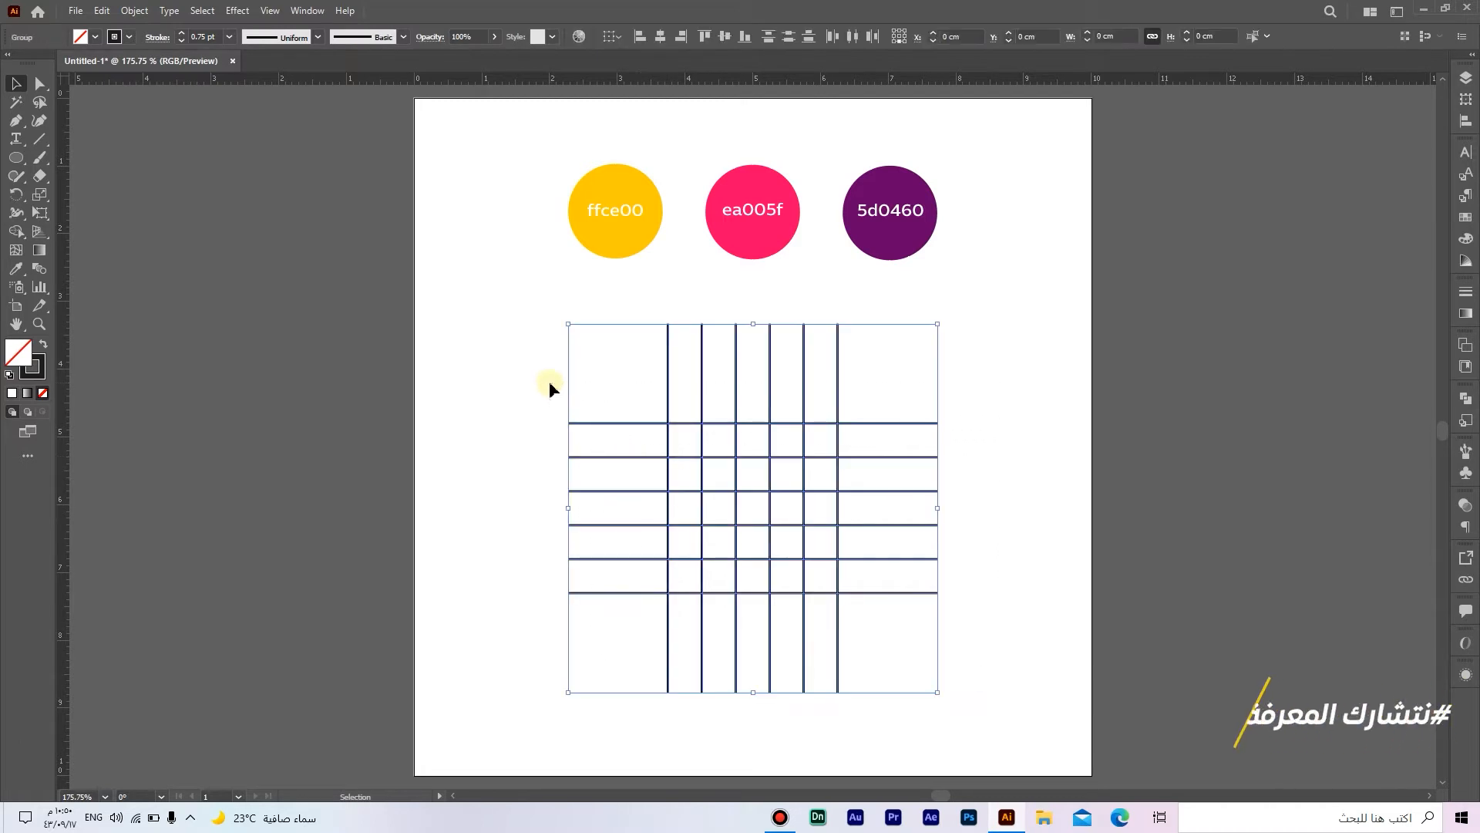
Step: Draw a circle about 1.96 cm across over the grid with the Ellipse tool
click(21, 159)
click(115, 194)
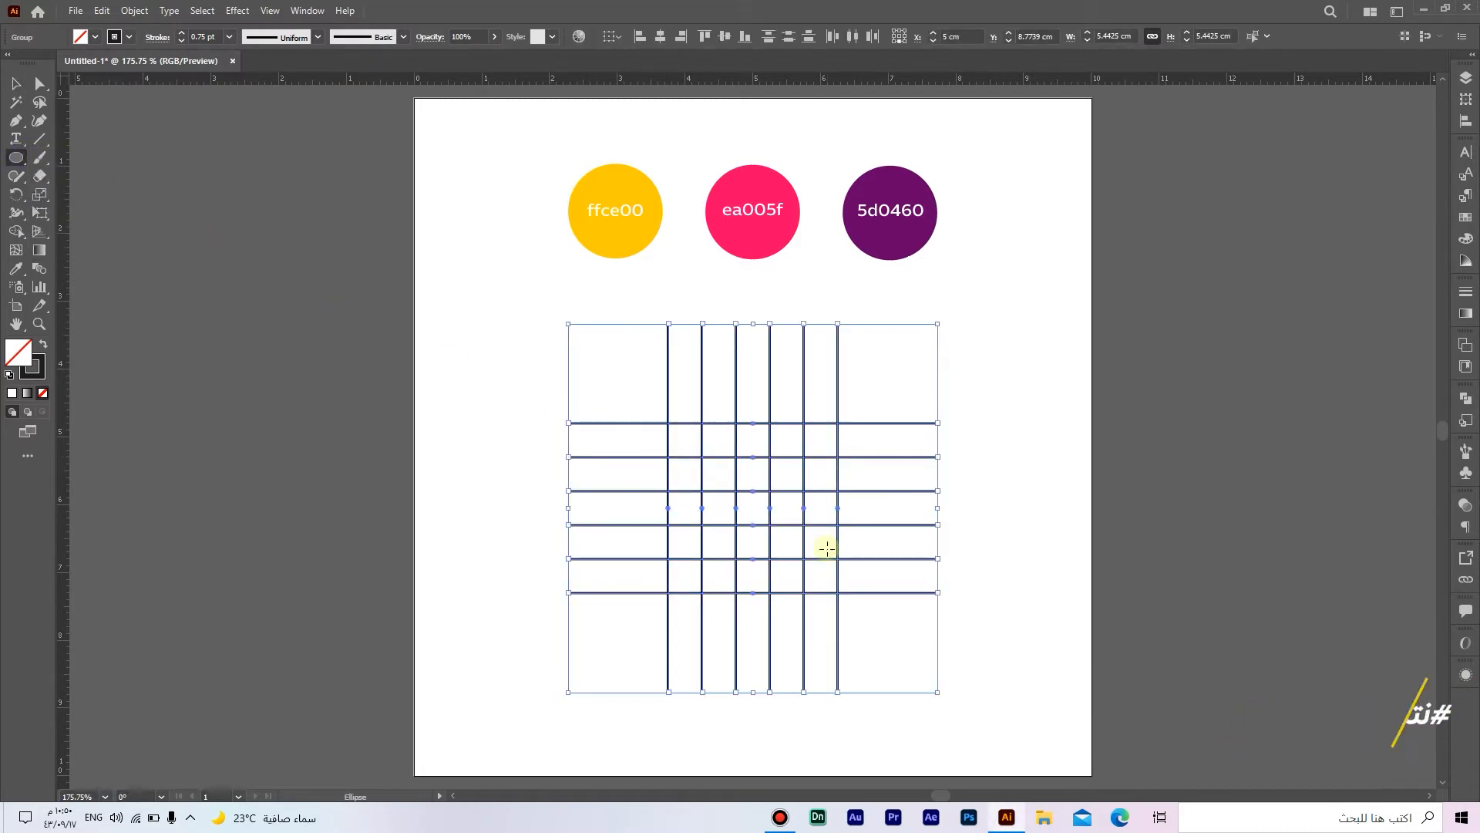
drag(729, 479, 795, 523)
key(v)
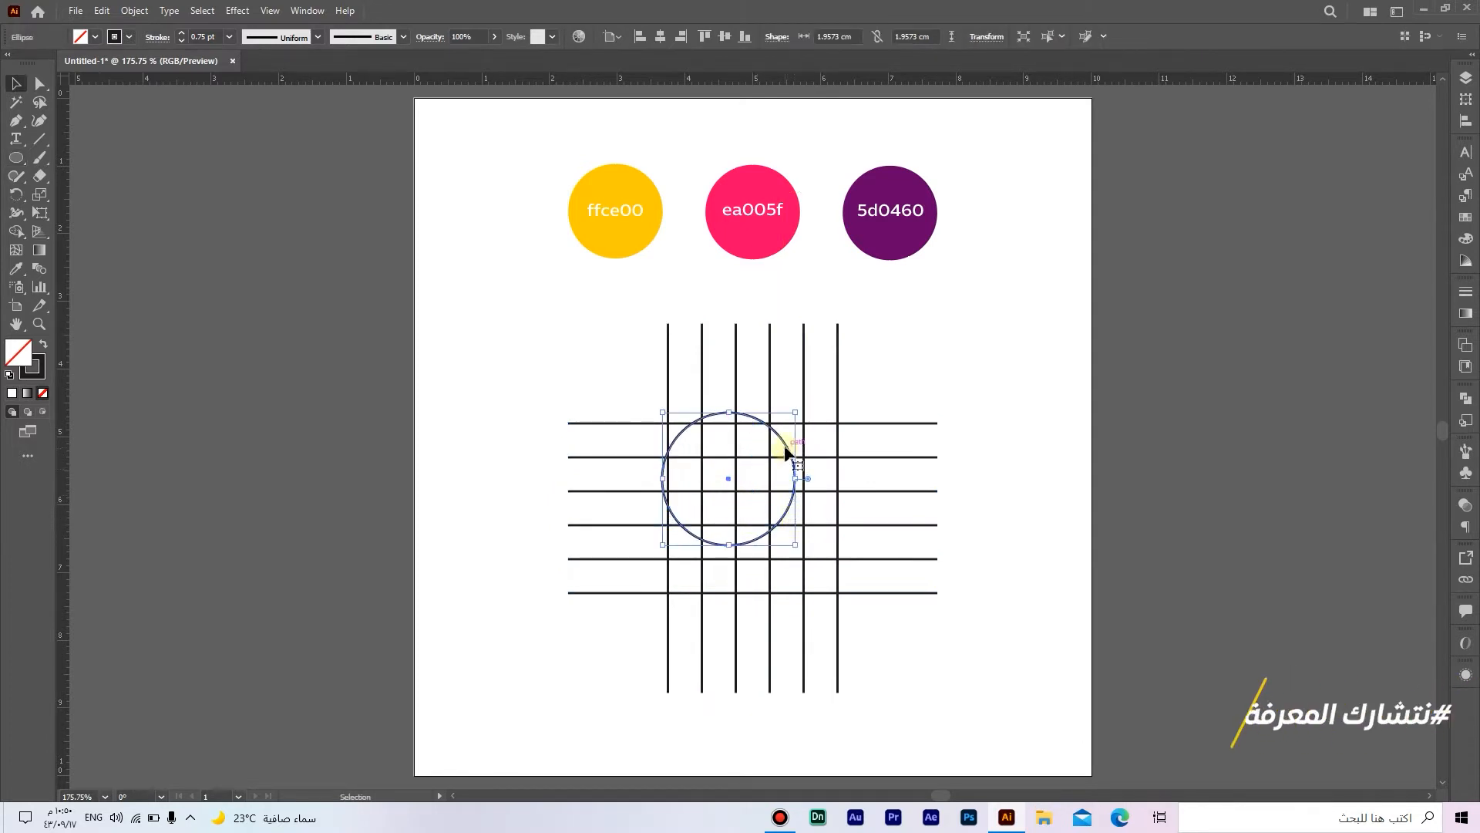
Step: Move and enlarge the circle to about 2.5 cm so its edges sit exactly on the grid lines
drag(786, 446, 824, 474)
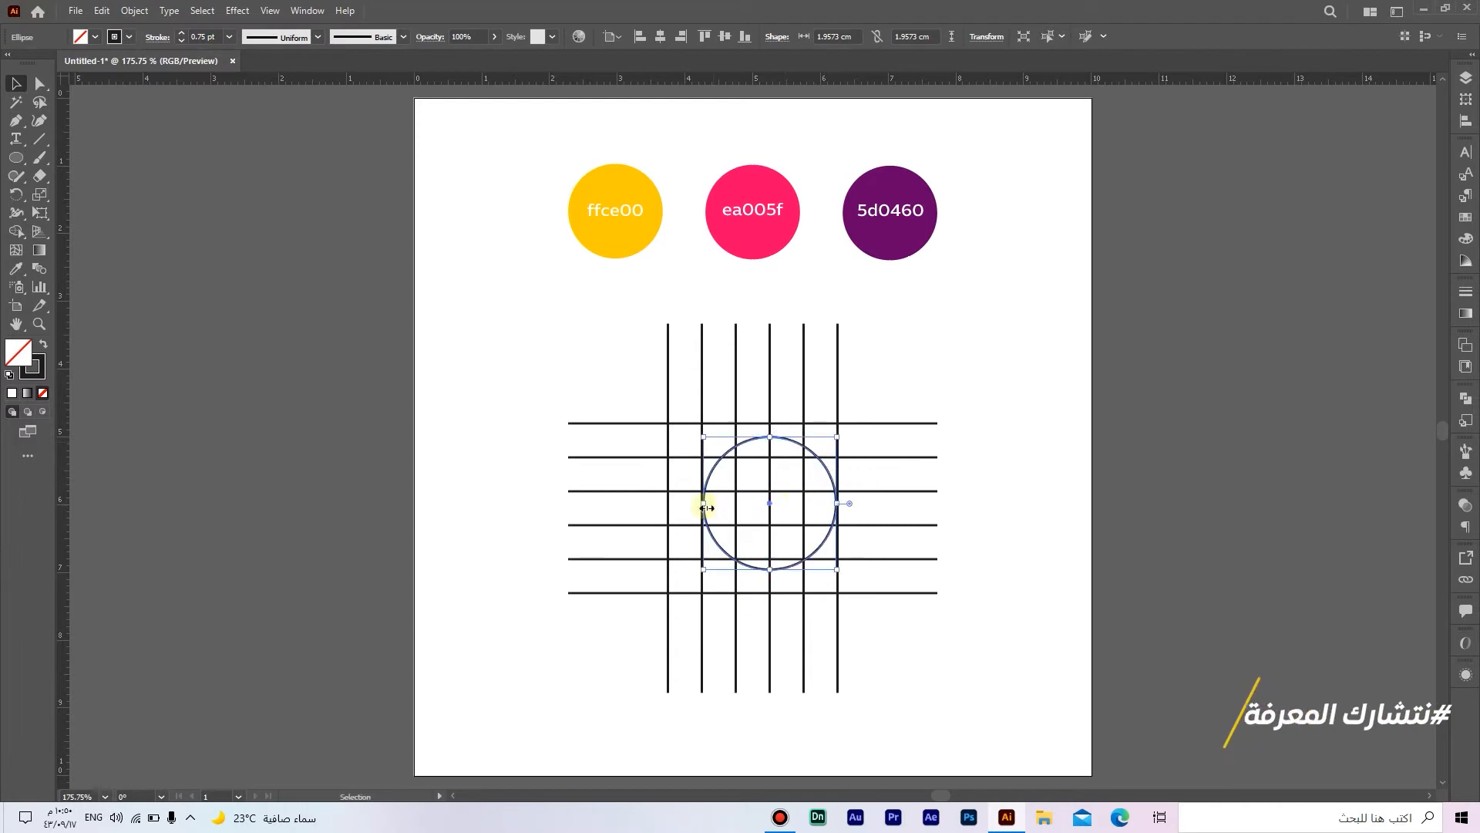
drag(704, 504, 670, 512)
scroll(796, 588, up, 8)
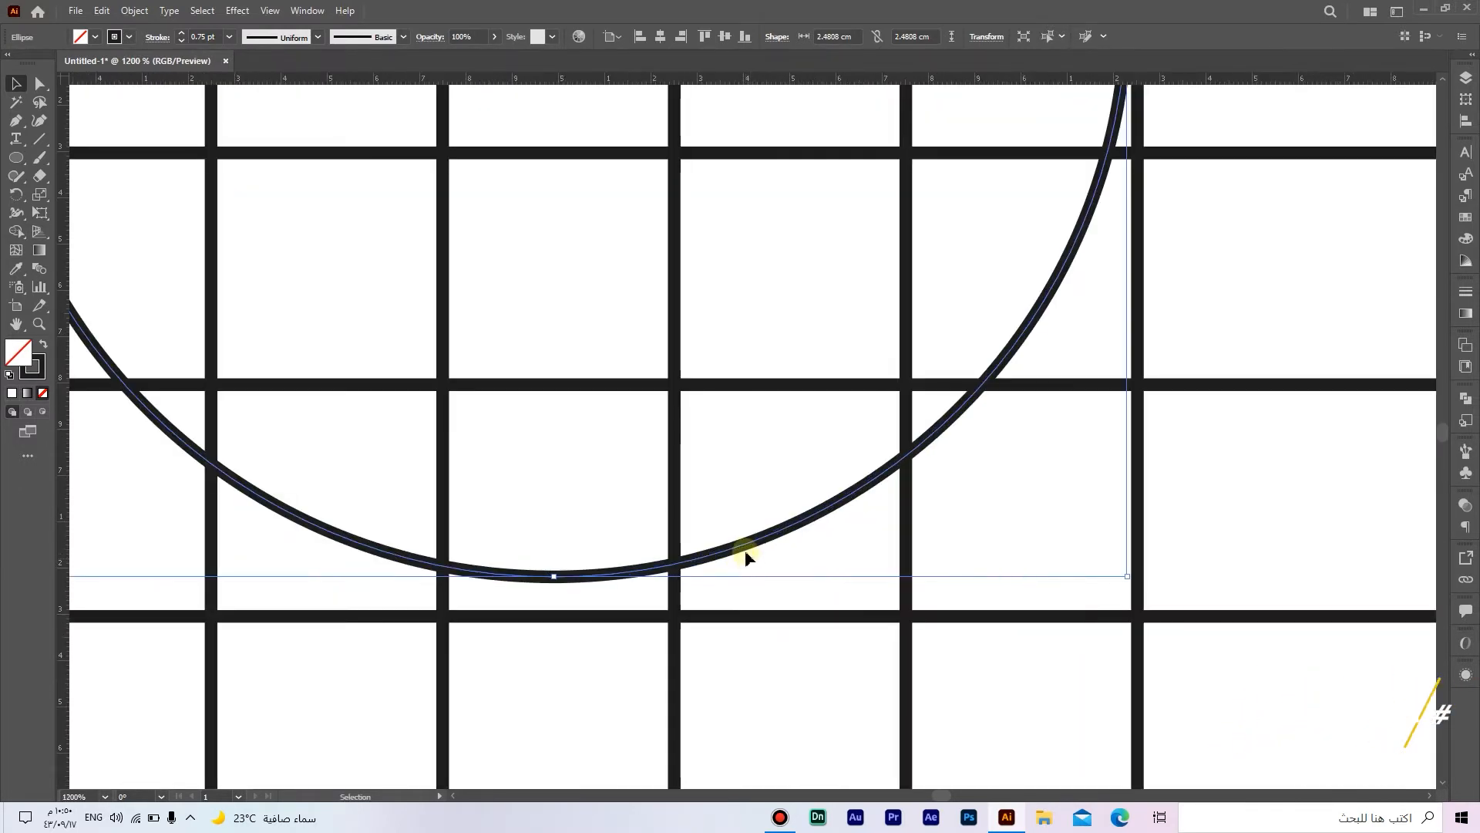
drag(742, 549, 734, 595)
scroll(787, 635, up, 5)
scroll(787, 635, right, 2)
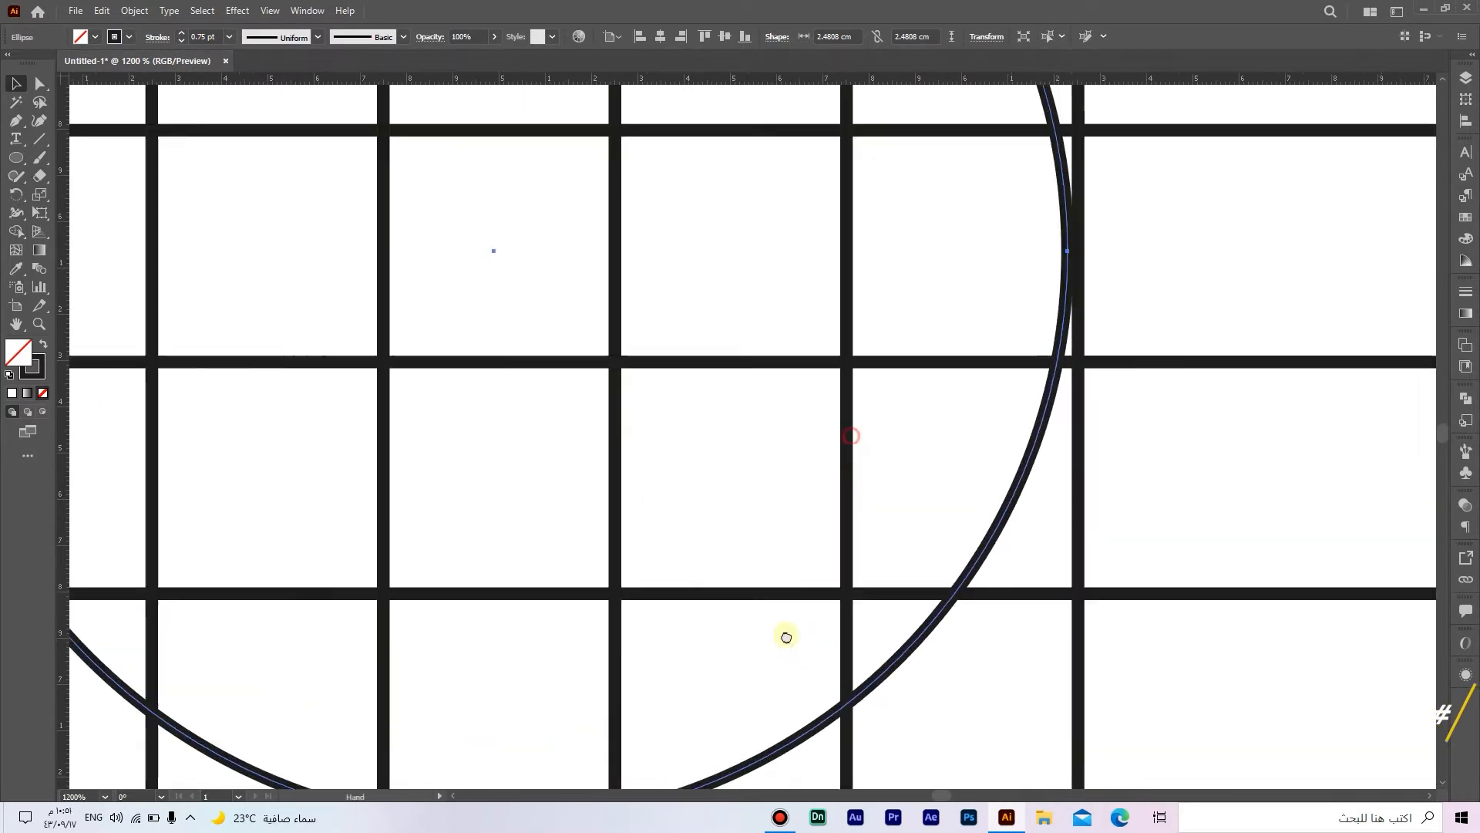
scroll(968, 522, up, 4)
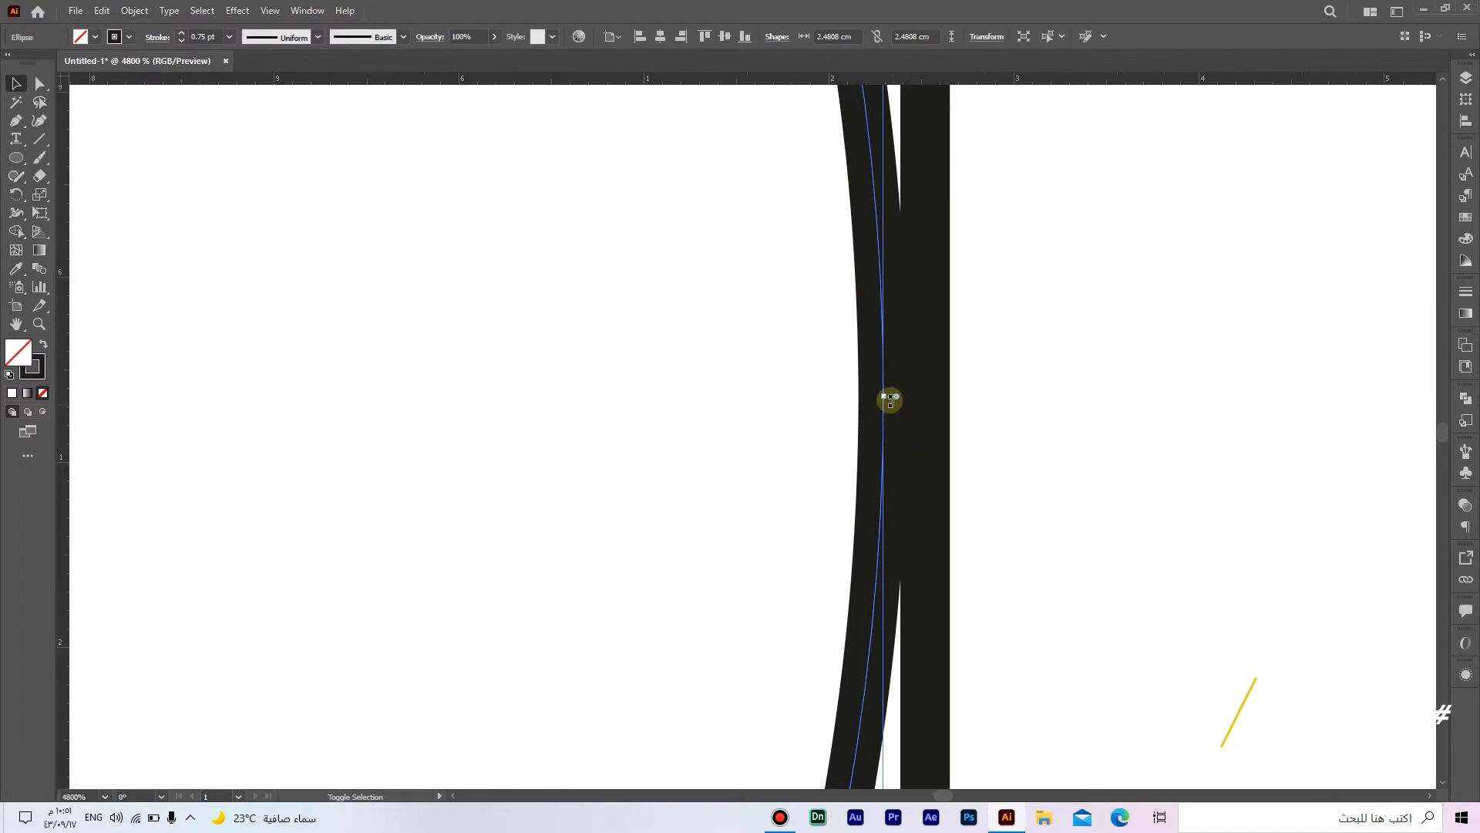
drag(886, 395, 926, 391)
scroll(926, 391, down, 5)
scroll(926, 539, up, 3)
scroll(925, 539, left, 2)
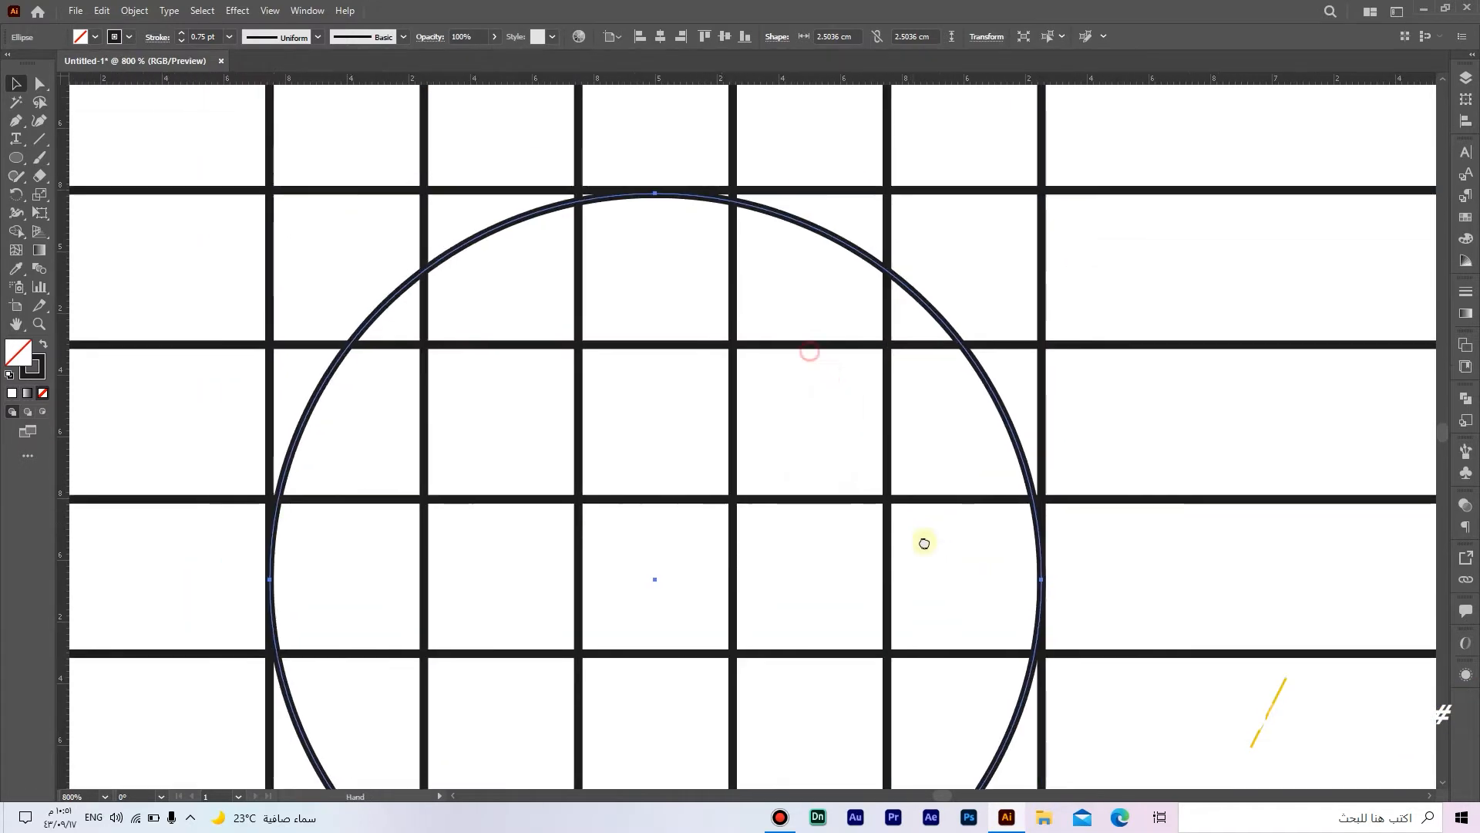
scroll(674, 223, up, 6)
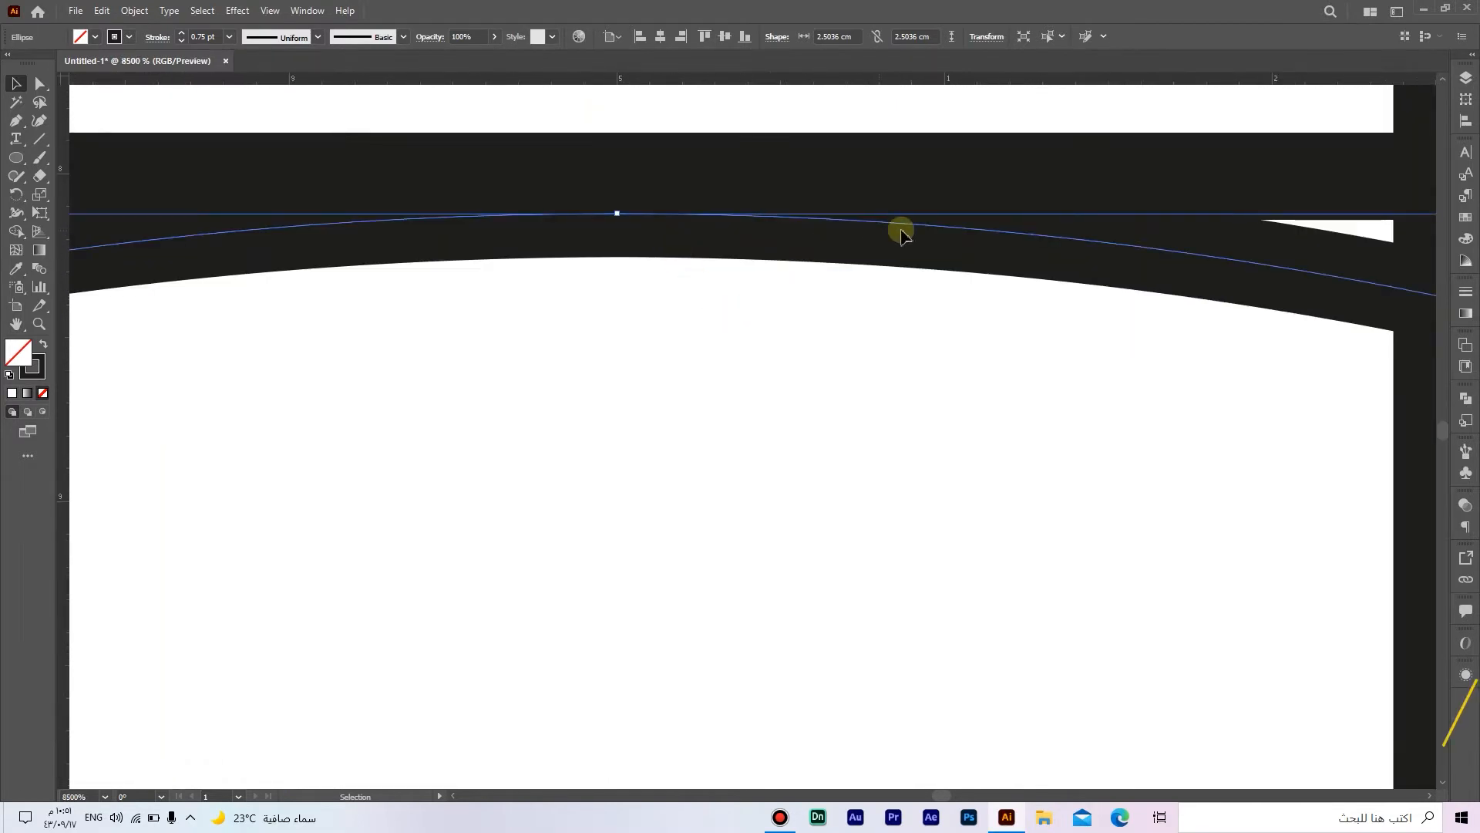
drag(1064, 243, 1073, 200)
scroll(1077, 209, down, 2)
scroll(1076, 207, down, 2)
drag(794, 465, 939, 212)
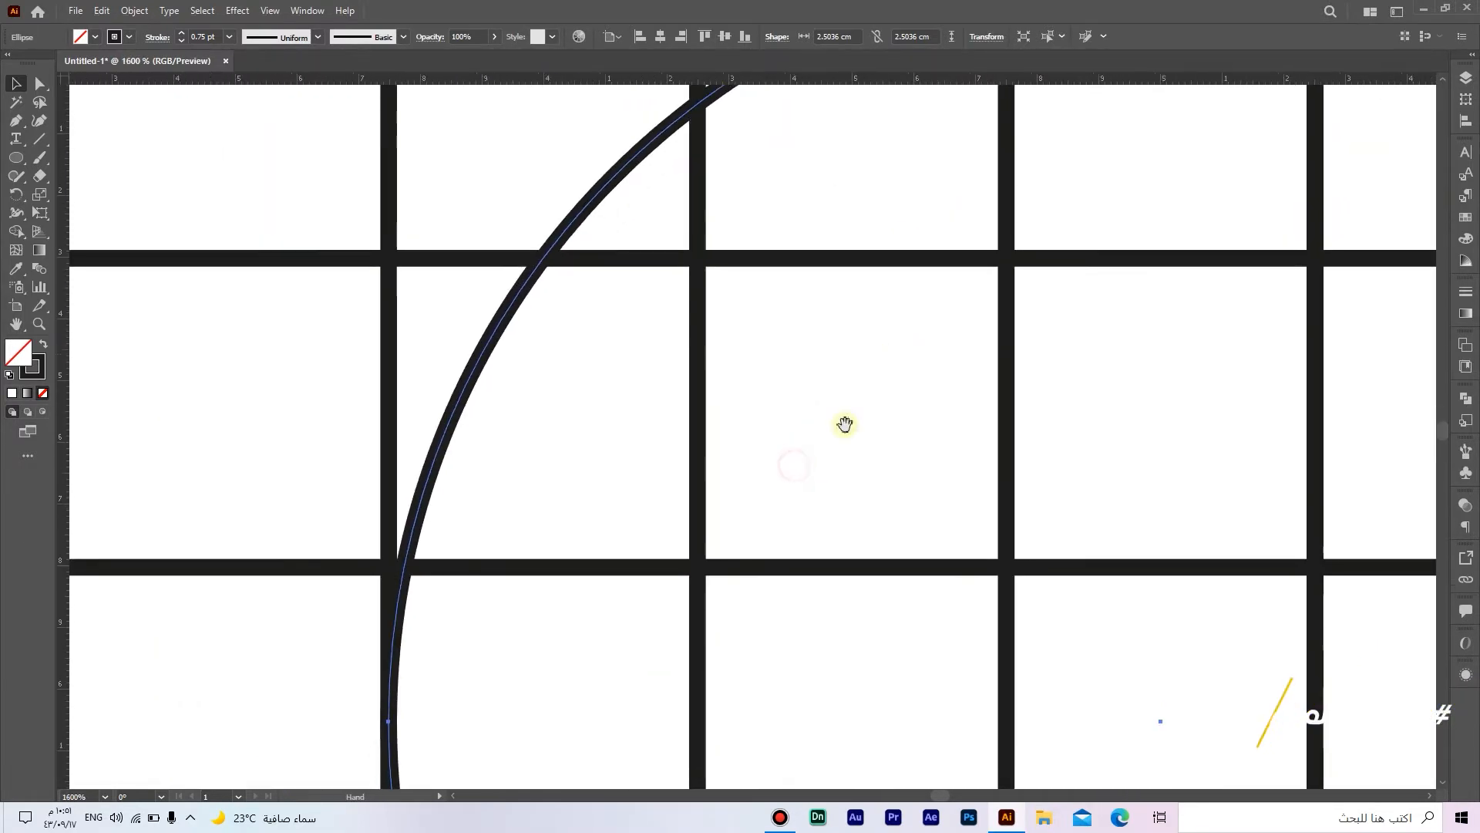
drag(836, 436, 919, 317)
drag(865, 493, 676, 182)
scroll(789, 257, down, 5)
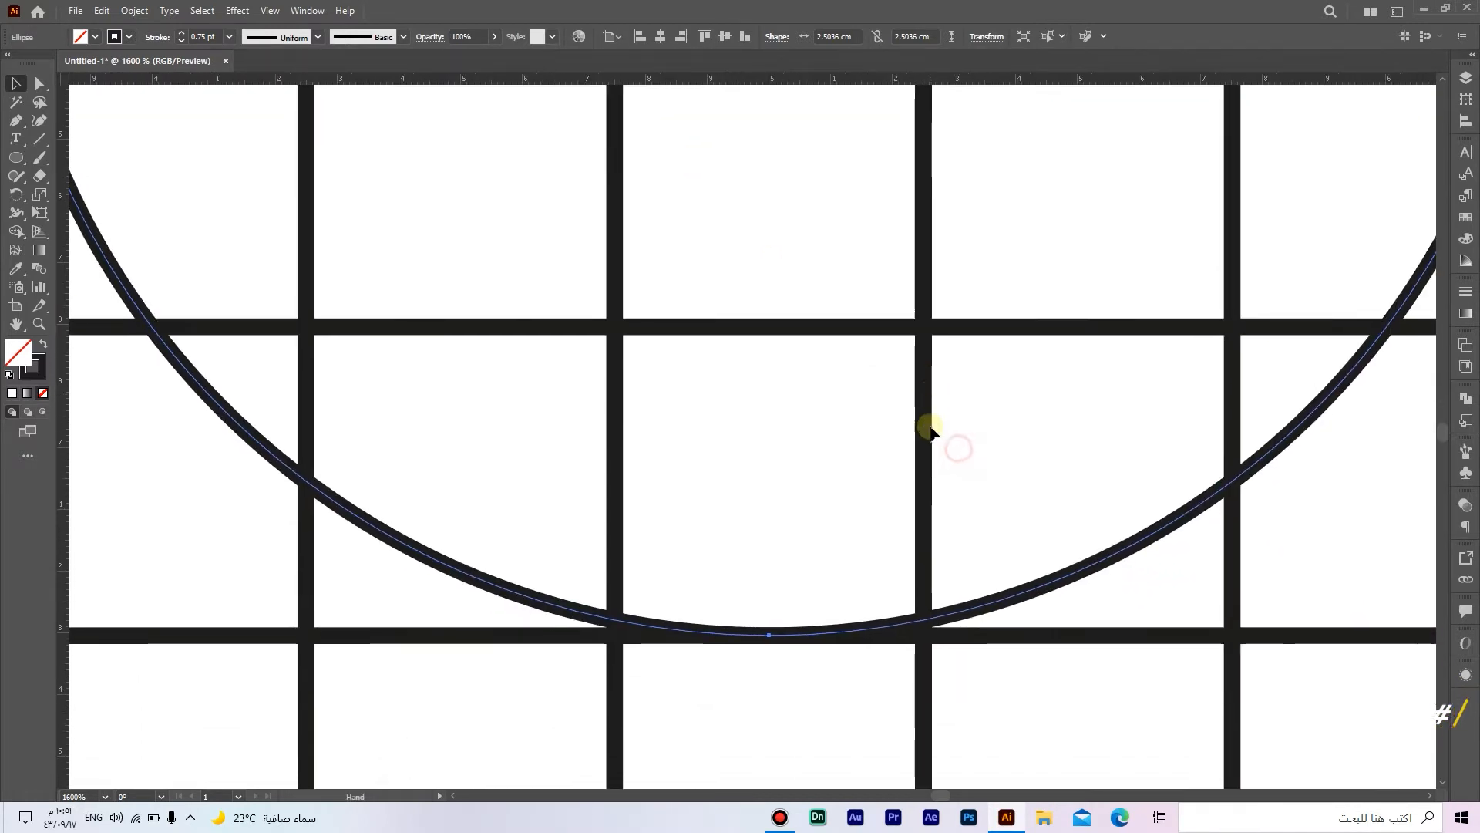
drag(1018, 390, 921, 553)
scroll(925, 575, down, 1)
scroll(923, 558, down, 1)
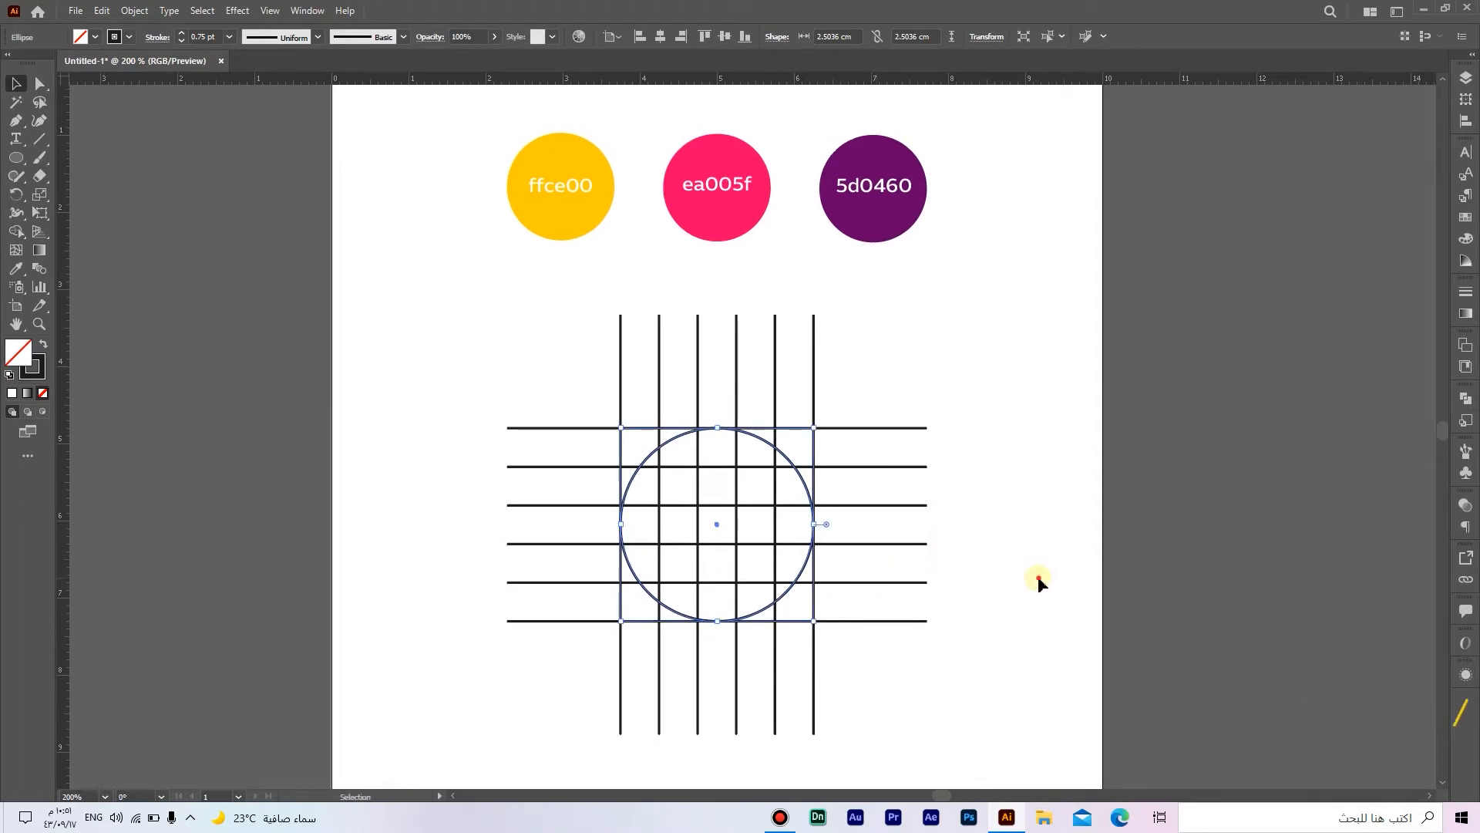
Step: Copy the large circle, paste it in front, and shrink the copy to about 1.5 cm at the bottom of the large circle
click(988, 575)
click(784, 460)
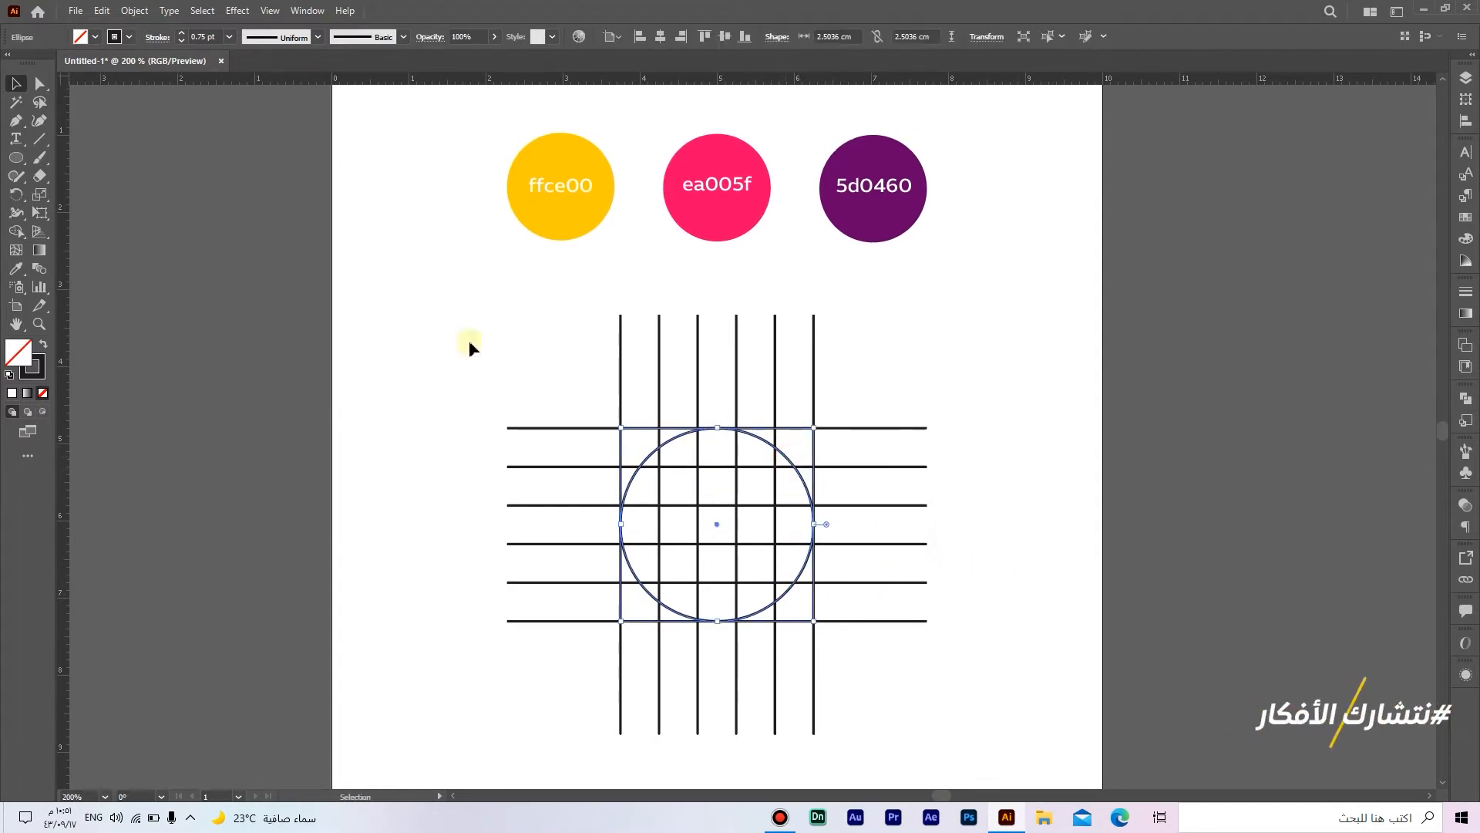
click(107, 12)
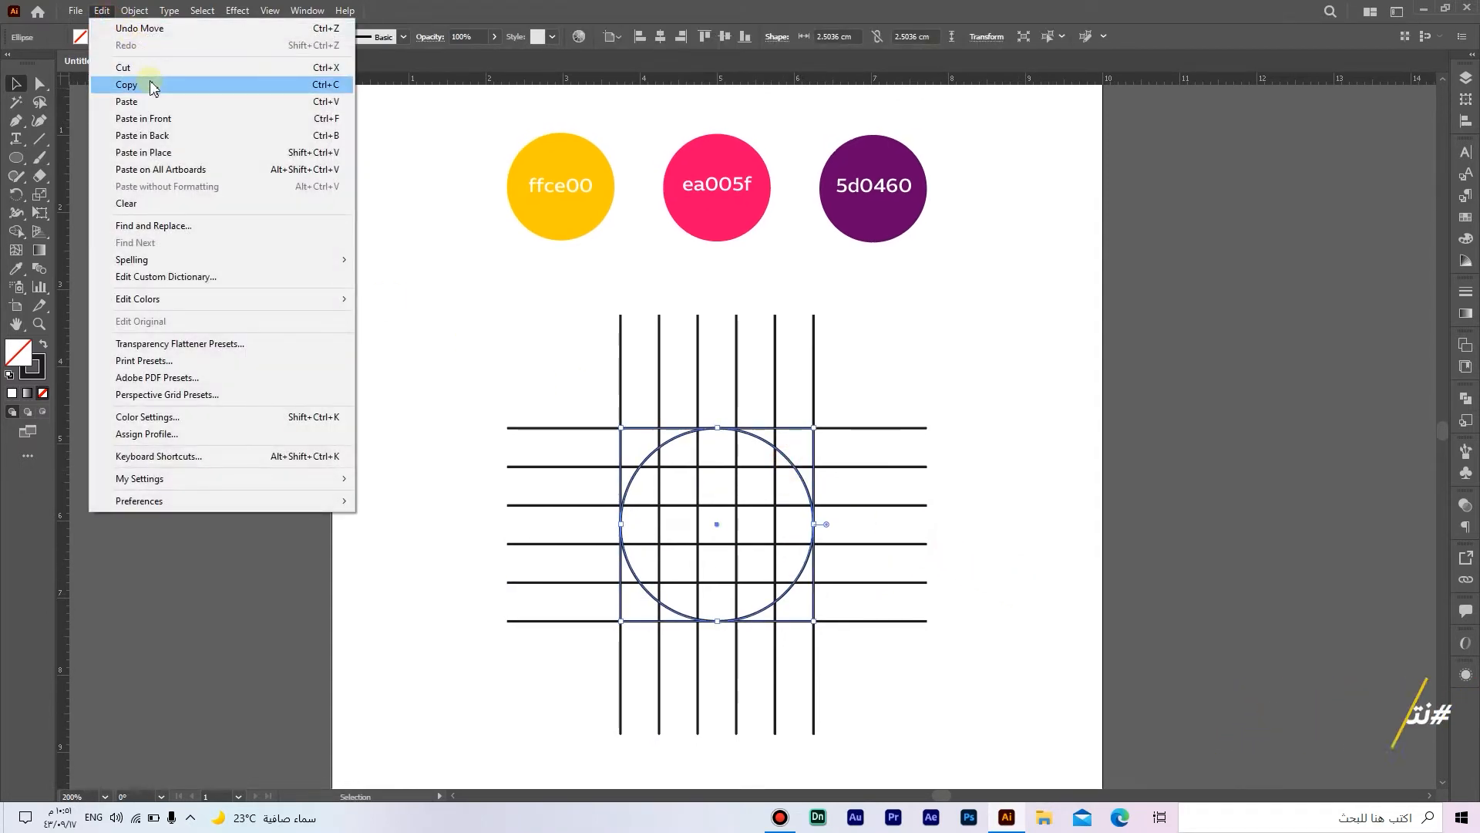
click(151, 87)
click(102, 11)
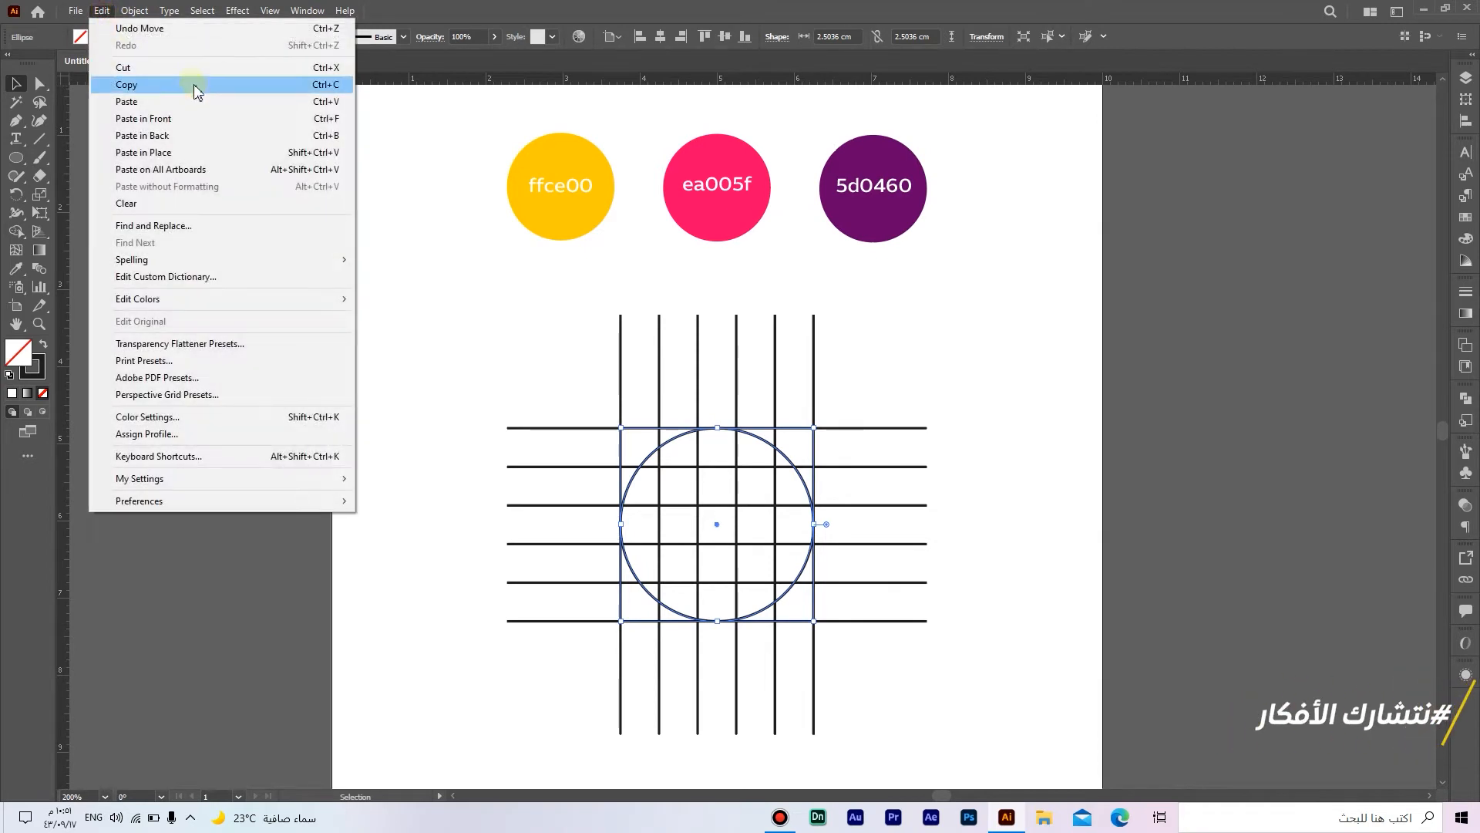
click(210, 123)
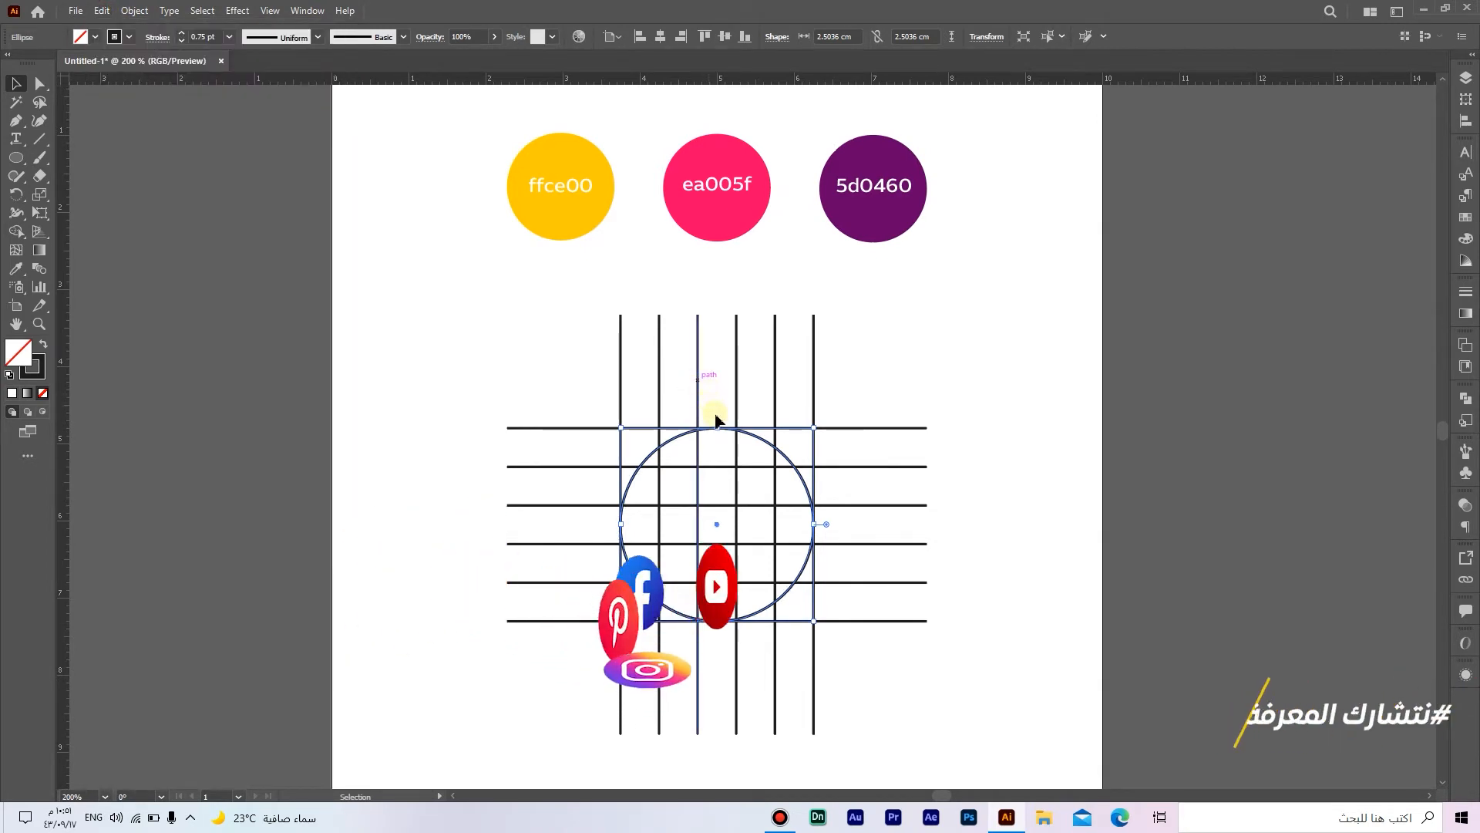
drag(718, 428, 717, 511)
click(750, 532)
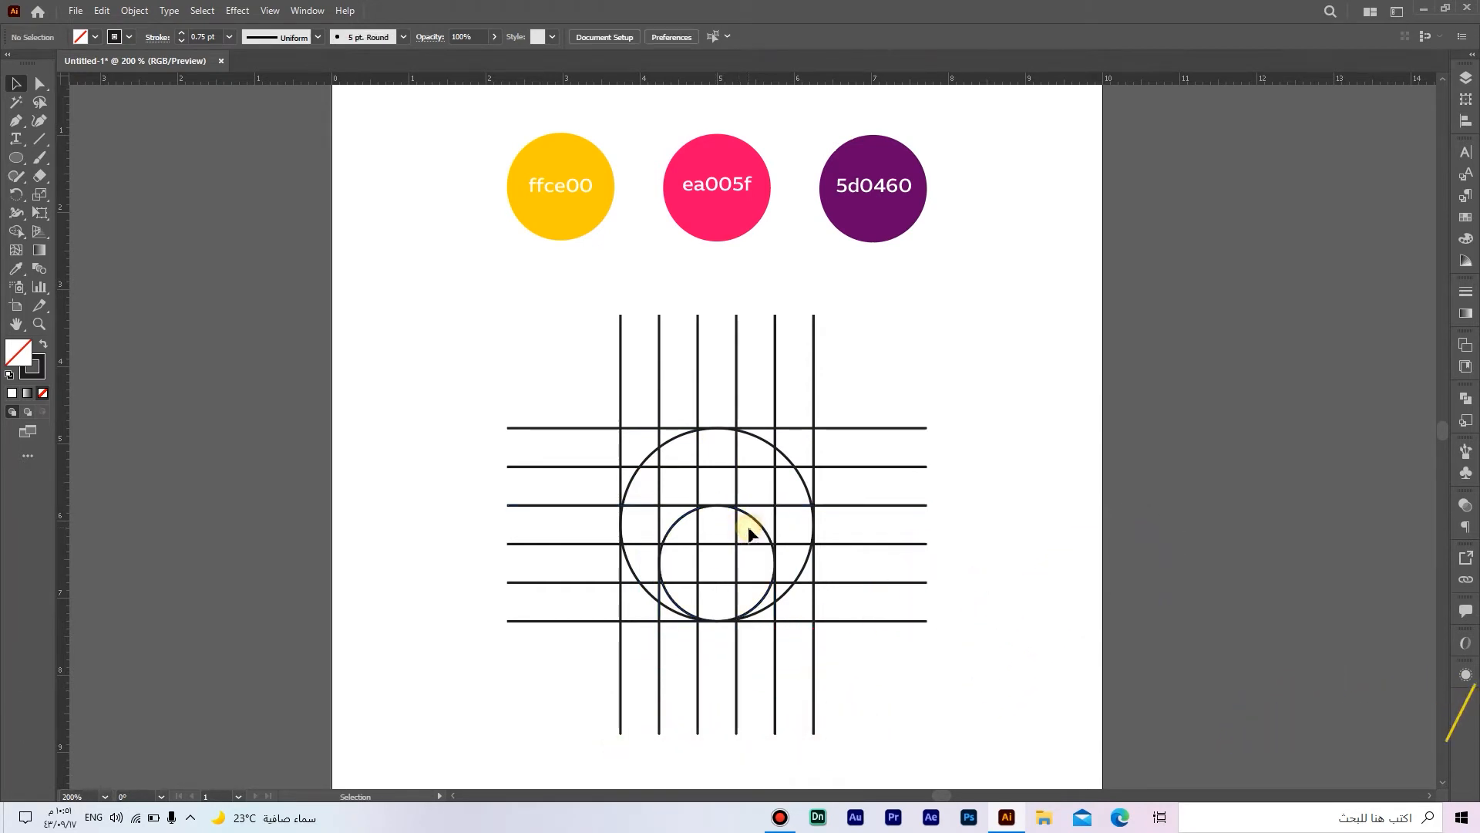
Step: Copy the small circle, paste it in front, and move the copy up to touch the top of the large circle
click(752, 522)
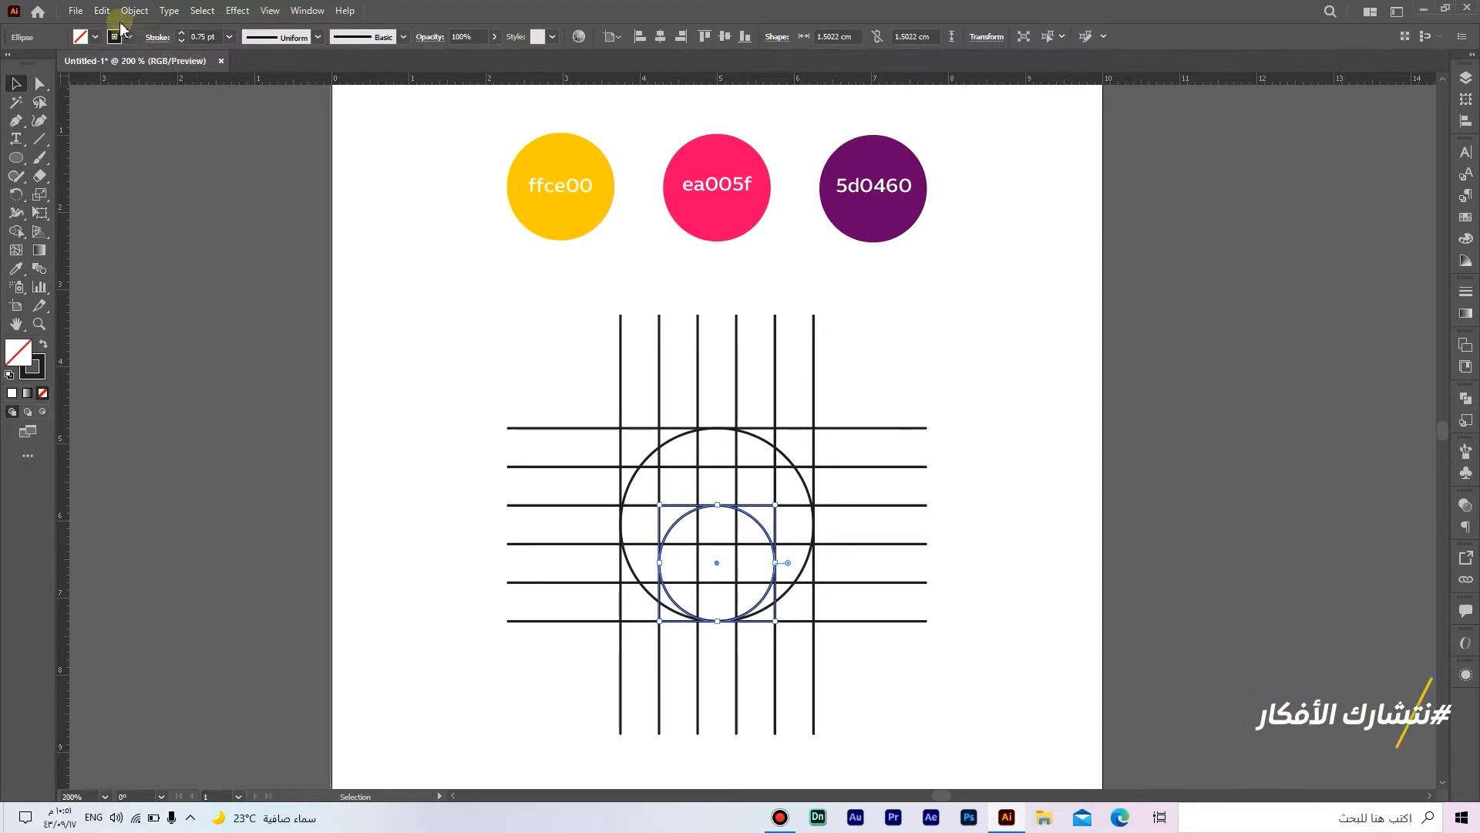
click(101, 11)
click(148, 87)
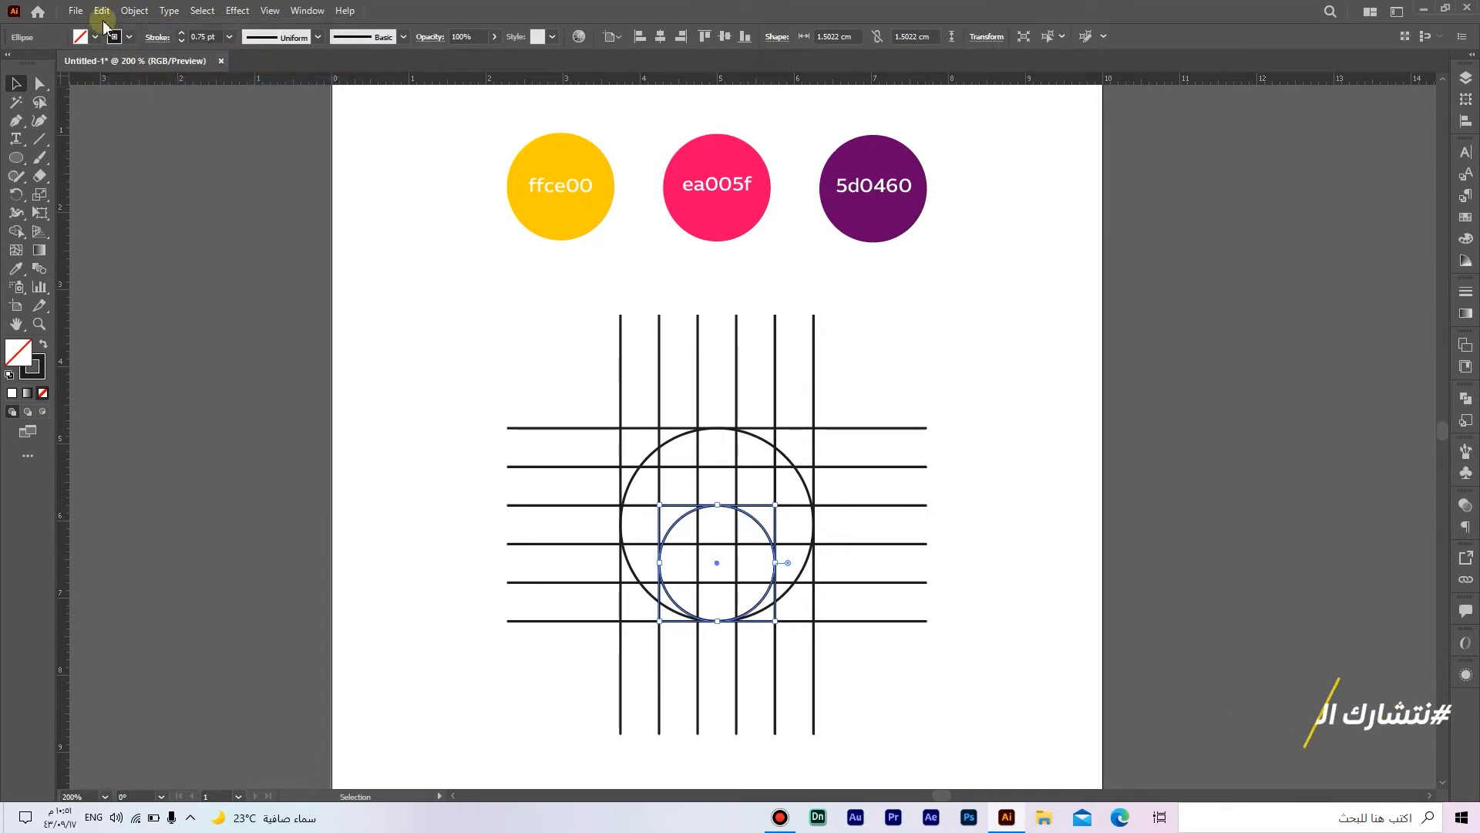
click(103, 19)
click(182, 118)
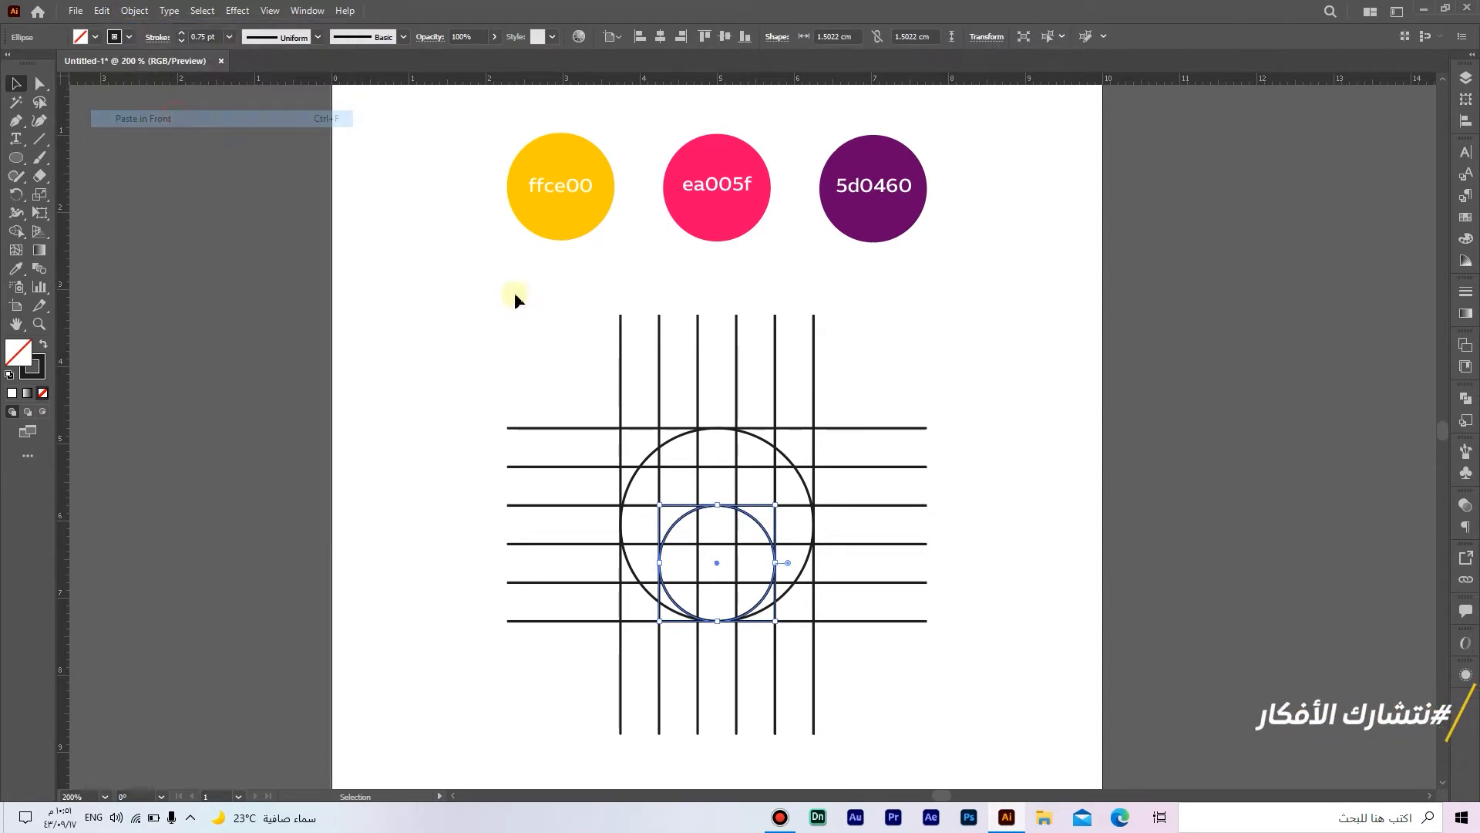
drag(763, 532, 772, 449)
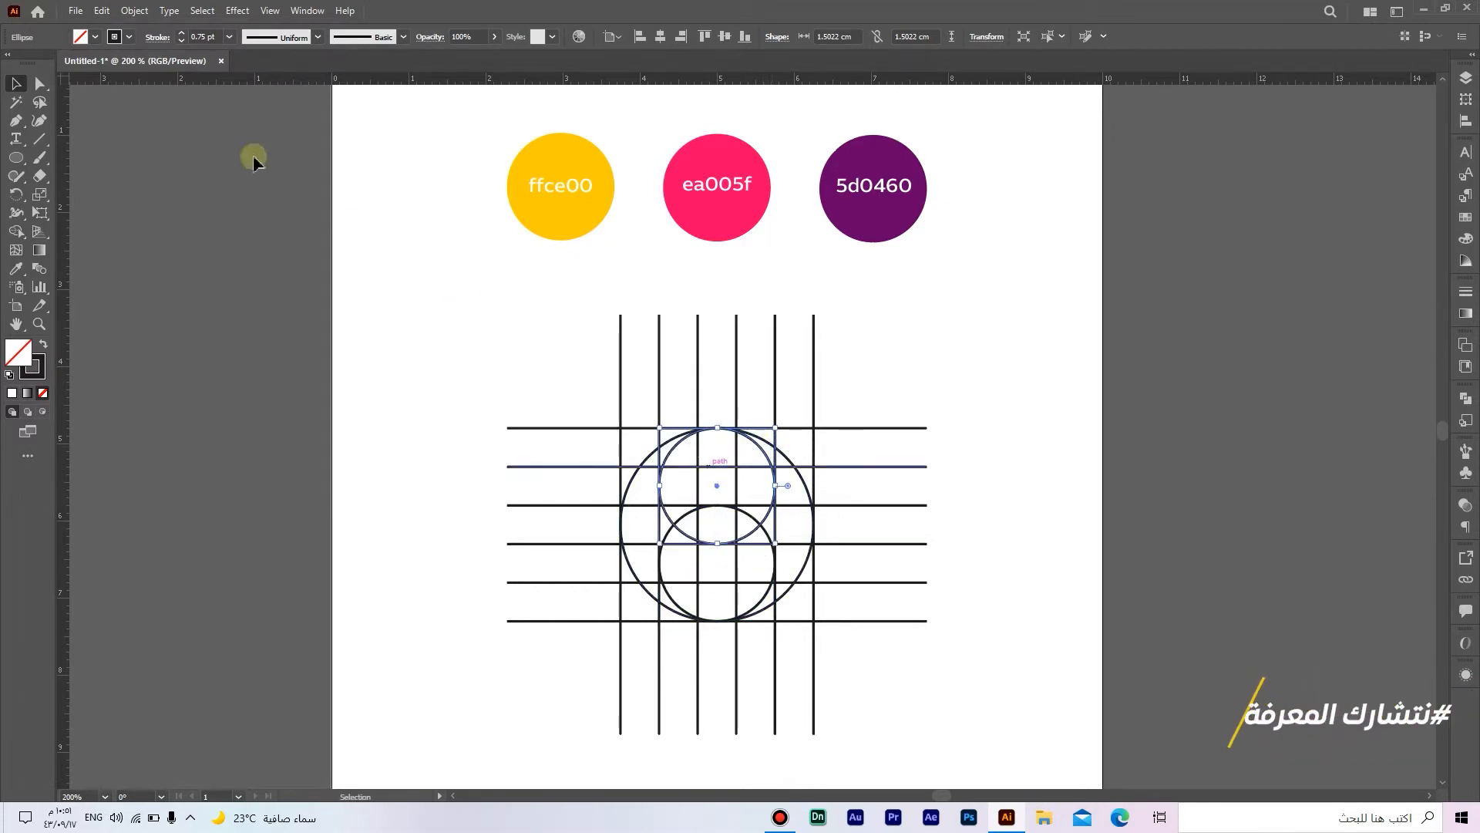
Step: Copy the upper small circle, paste it in front, and move the copy to the middle of the large circle
click(101, 11)
click(146, 85)
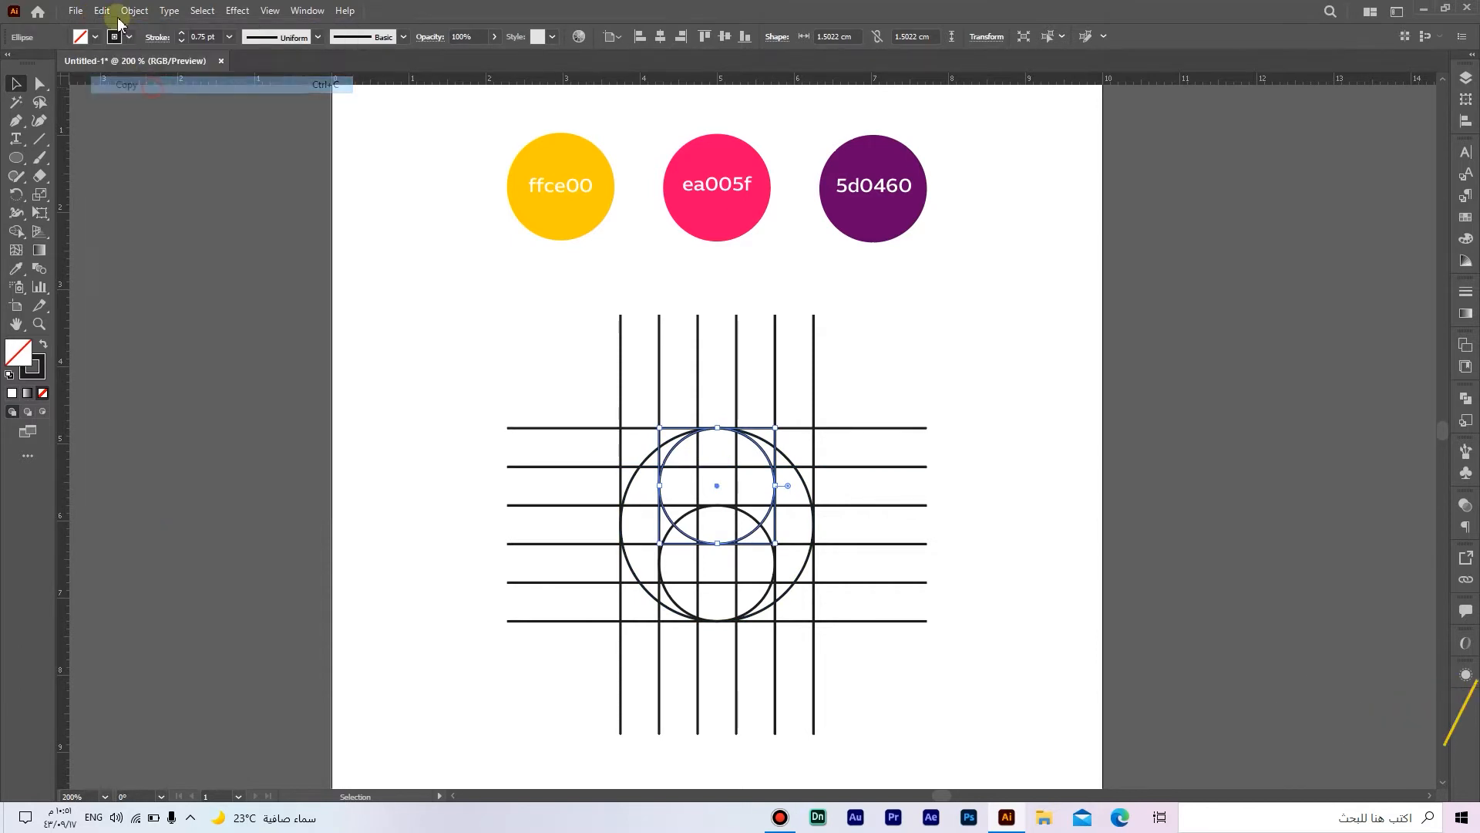
click(102, 11)
click(209, 121)
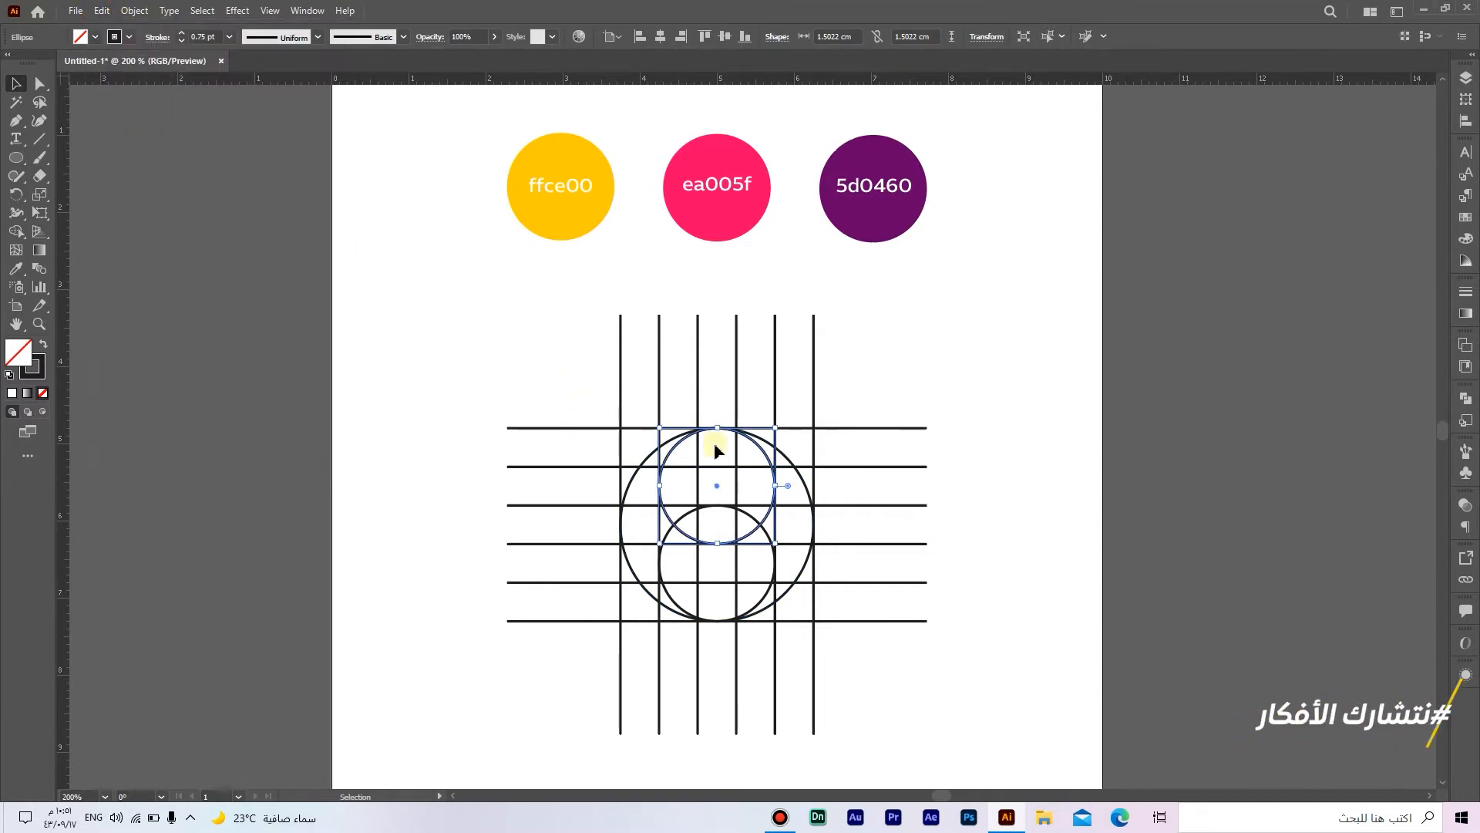
drag(759, 454, 758, 493)
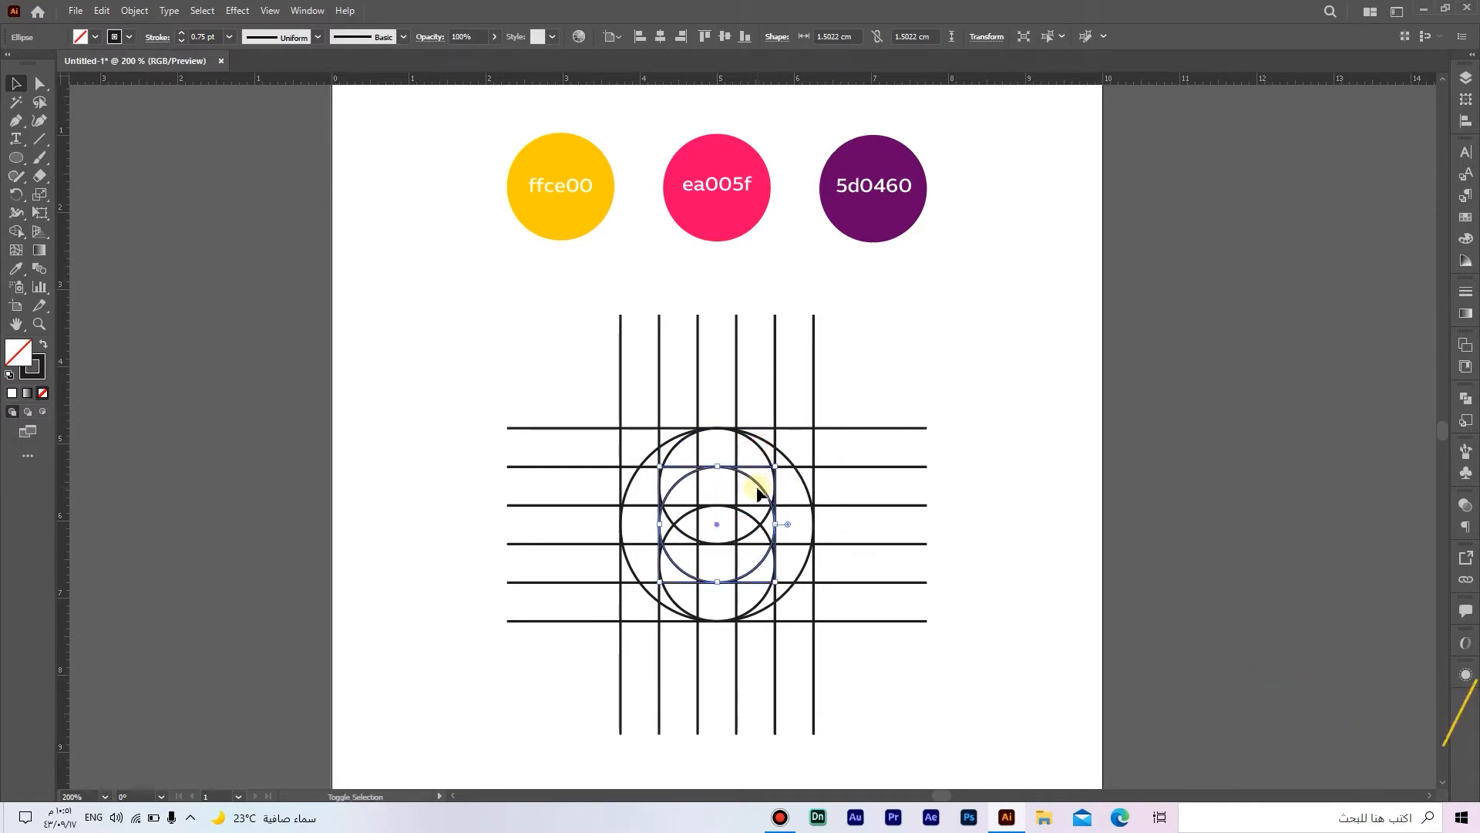
click(991, 554)
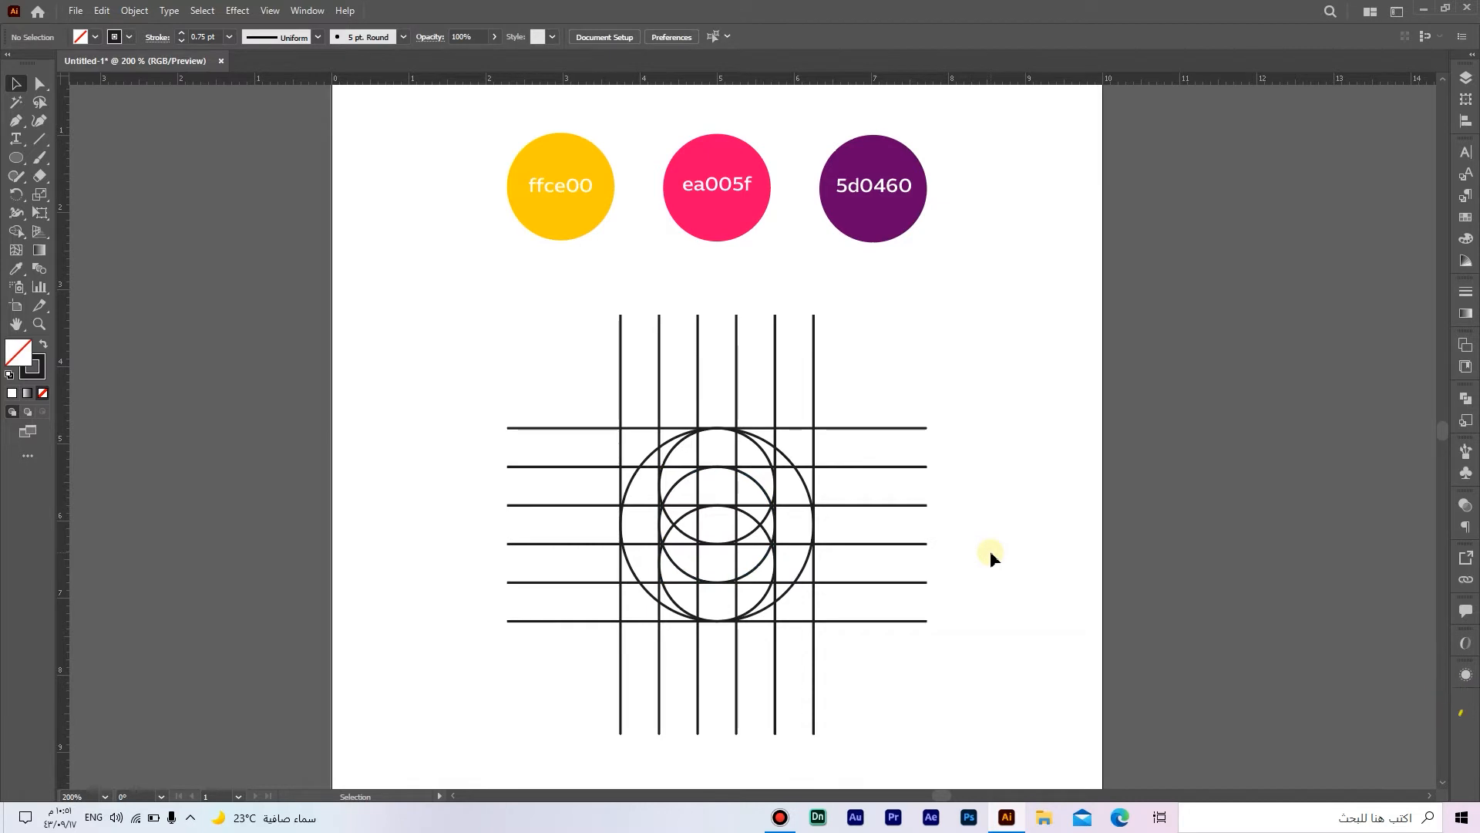
Step: Draw a tiny circle about 0.5 cm across in the upper small circle and fit its edges to the grid lines
drag(16, 161, 63, 168)
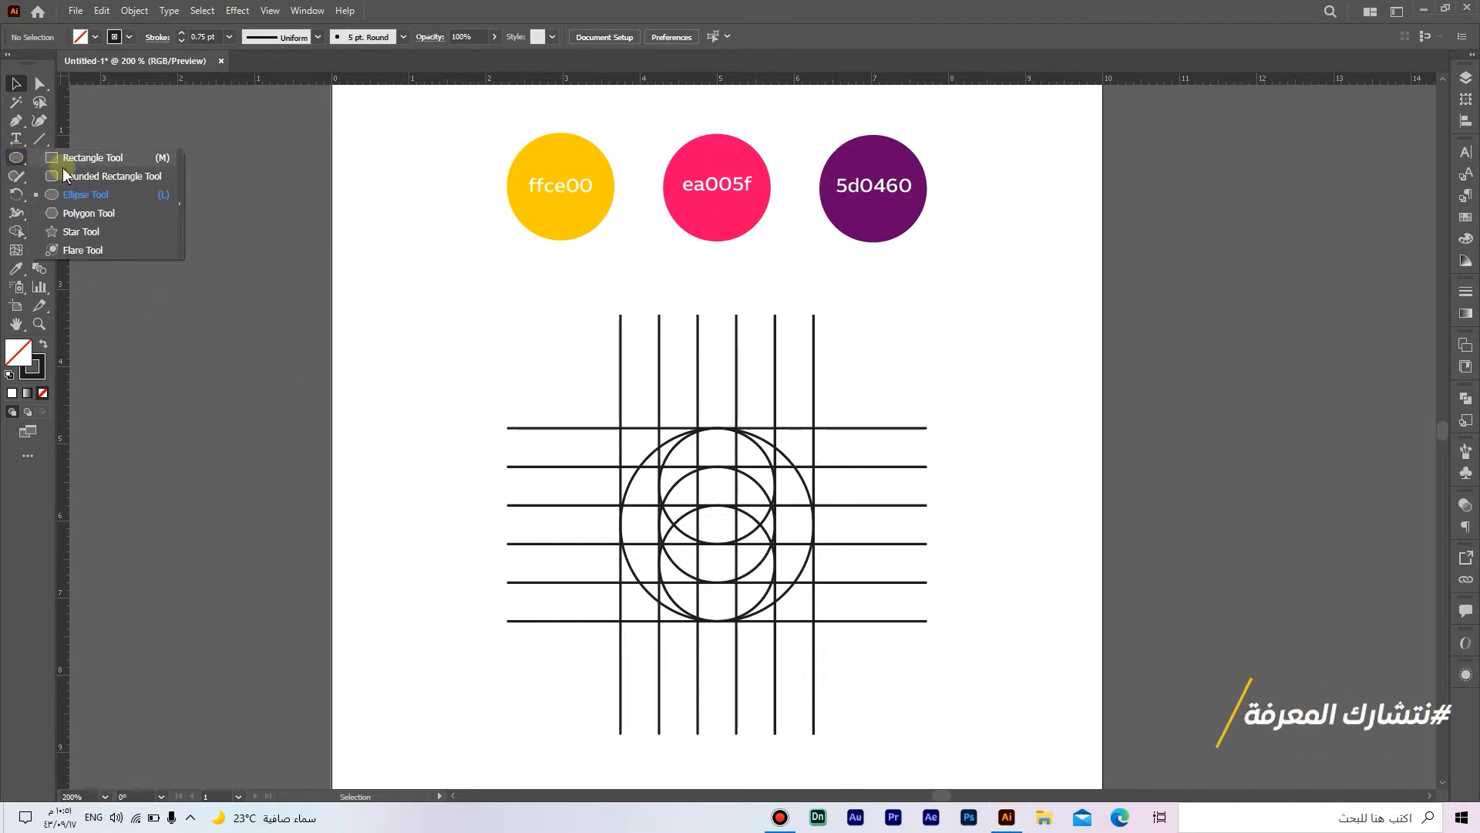
click(122, 196)
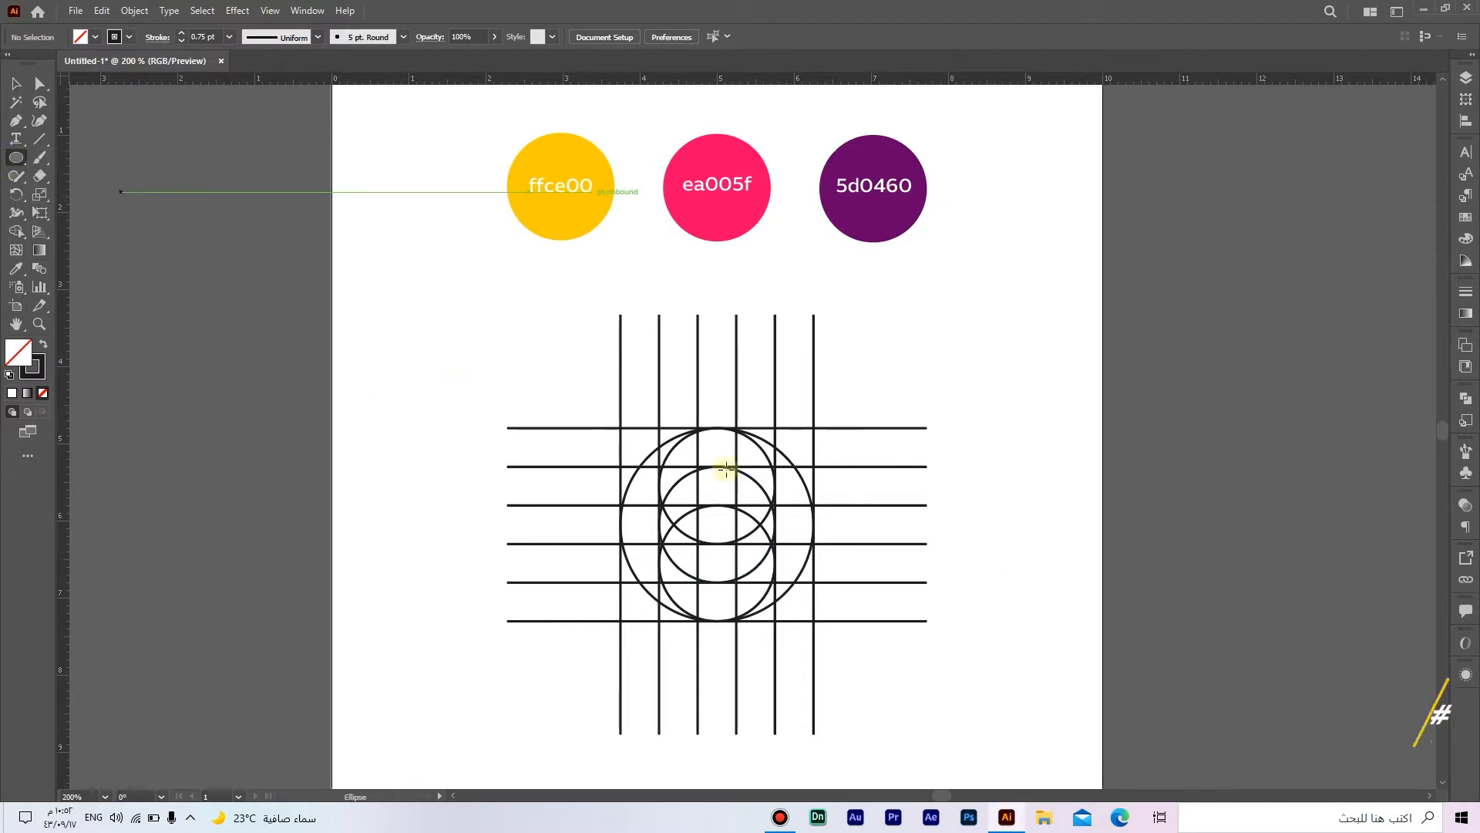
scroll(727, 507, up, 1)
scroll(727, 507, up, 1)
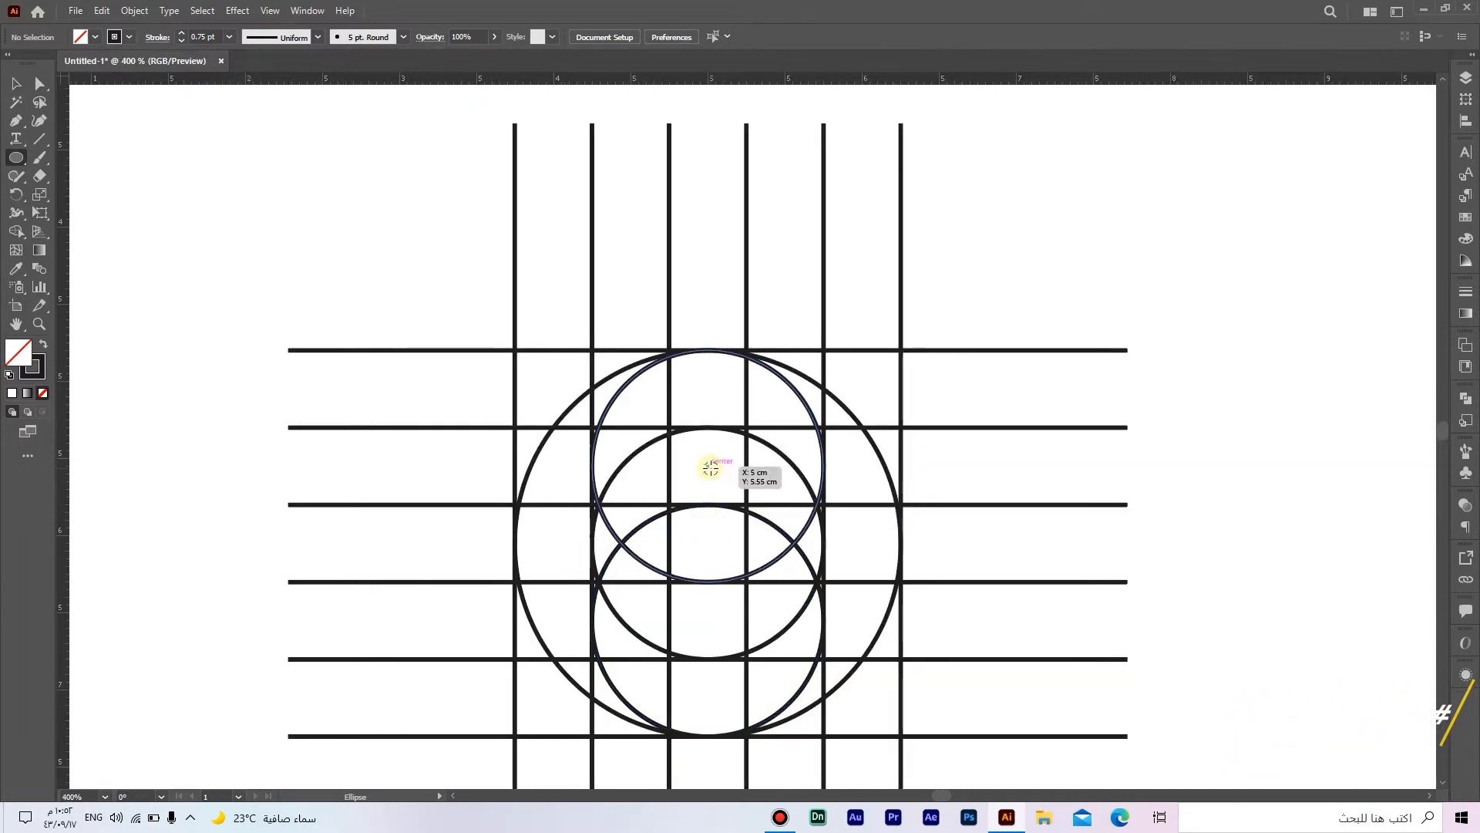
drag(713, 474, 745, 484)
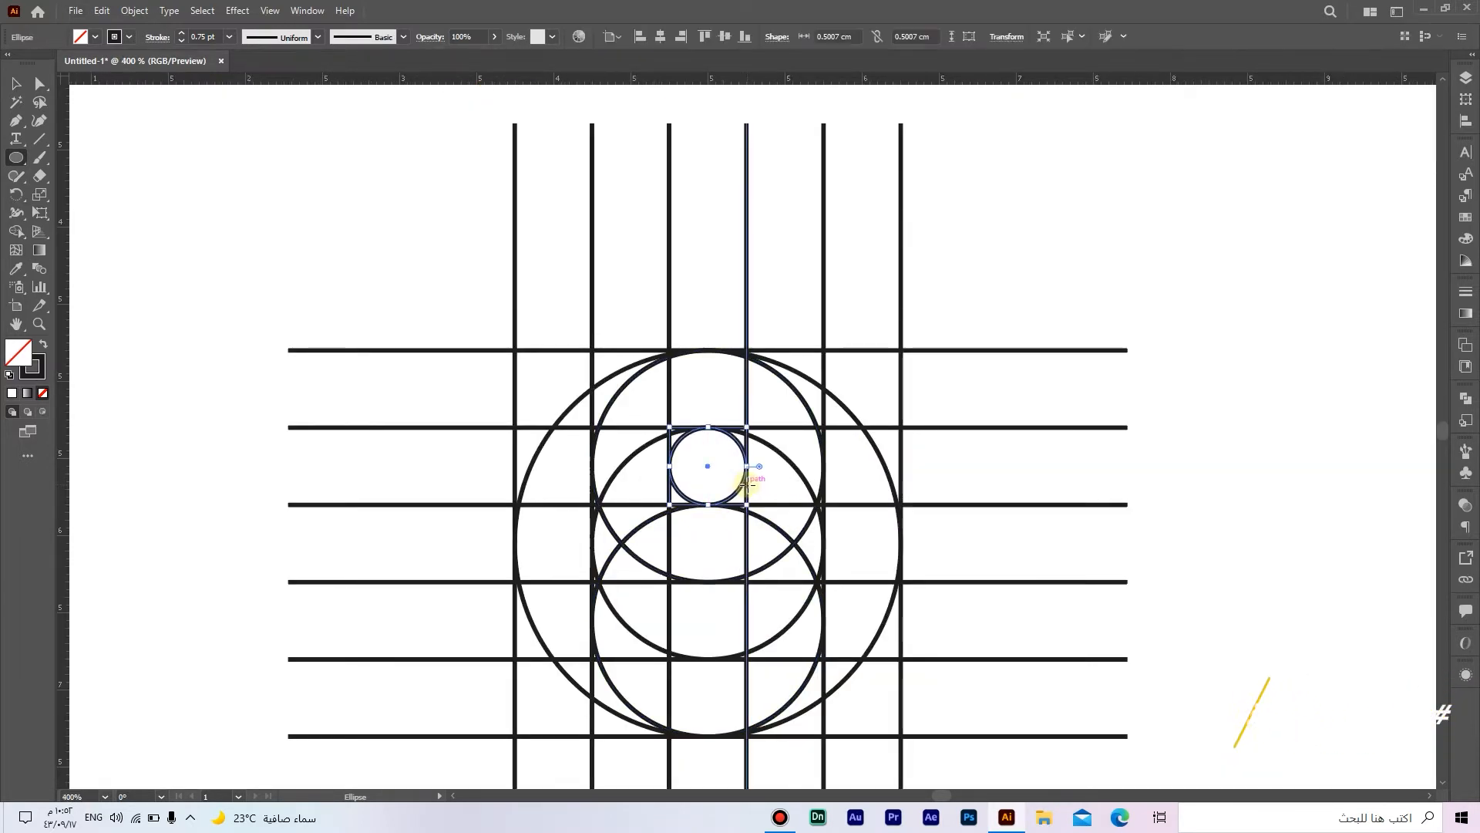
scroll(750, 491, up, 5)
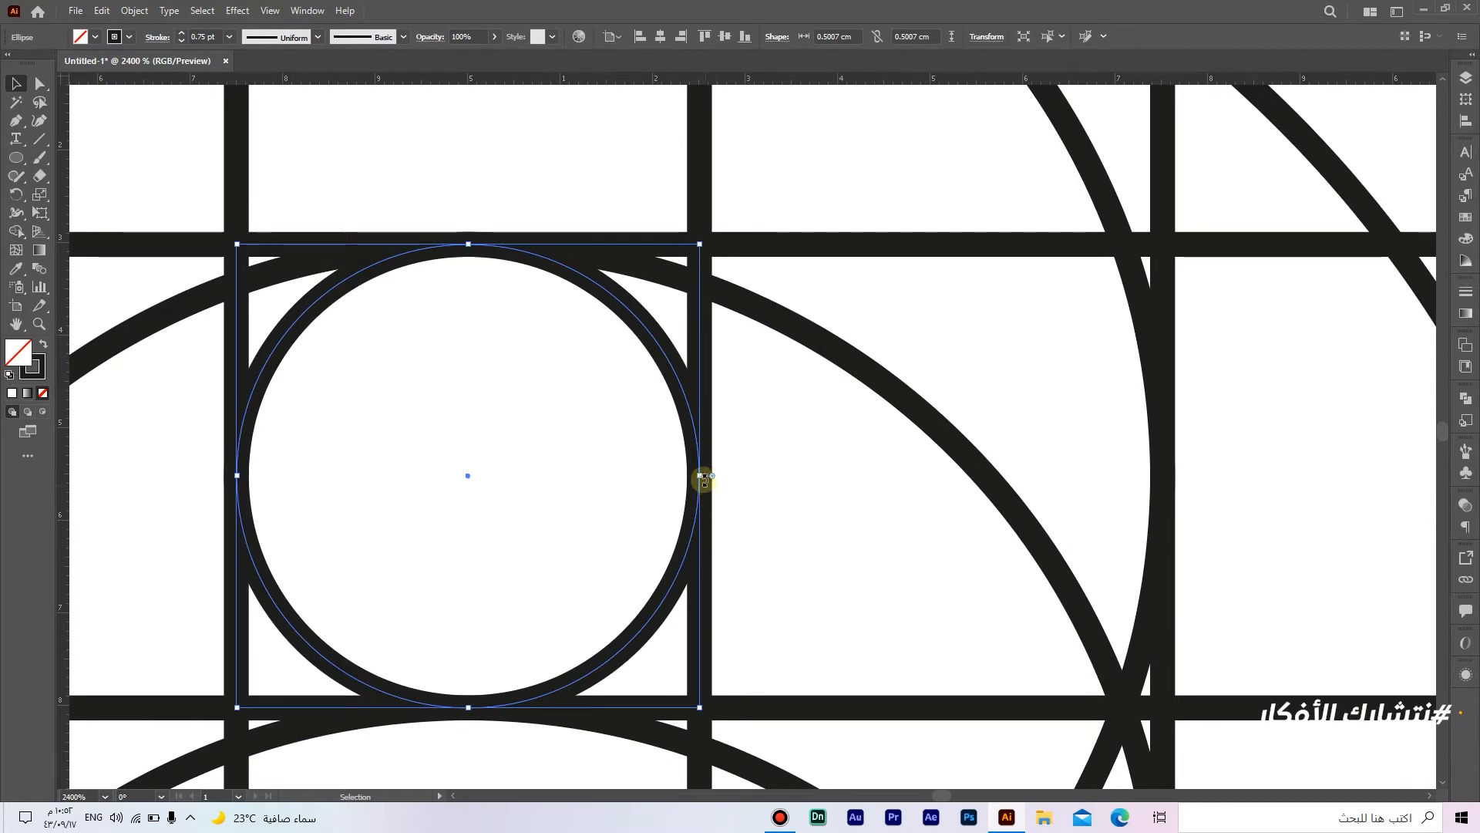
drag(701, 477, 704, 476)
drag(605, 401, 768, 419)
drag(402, 500, 402, 500)
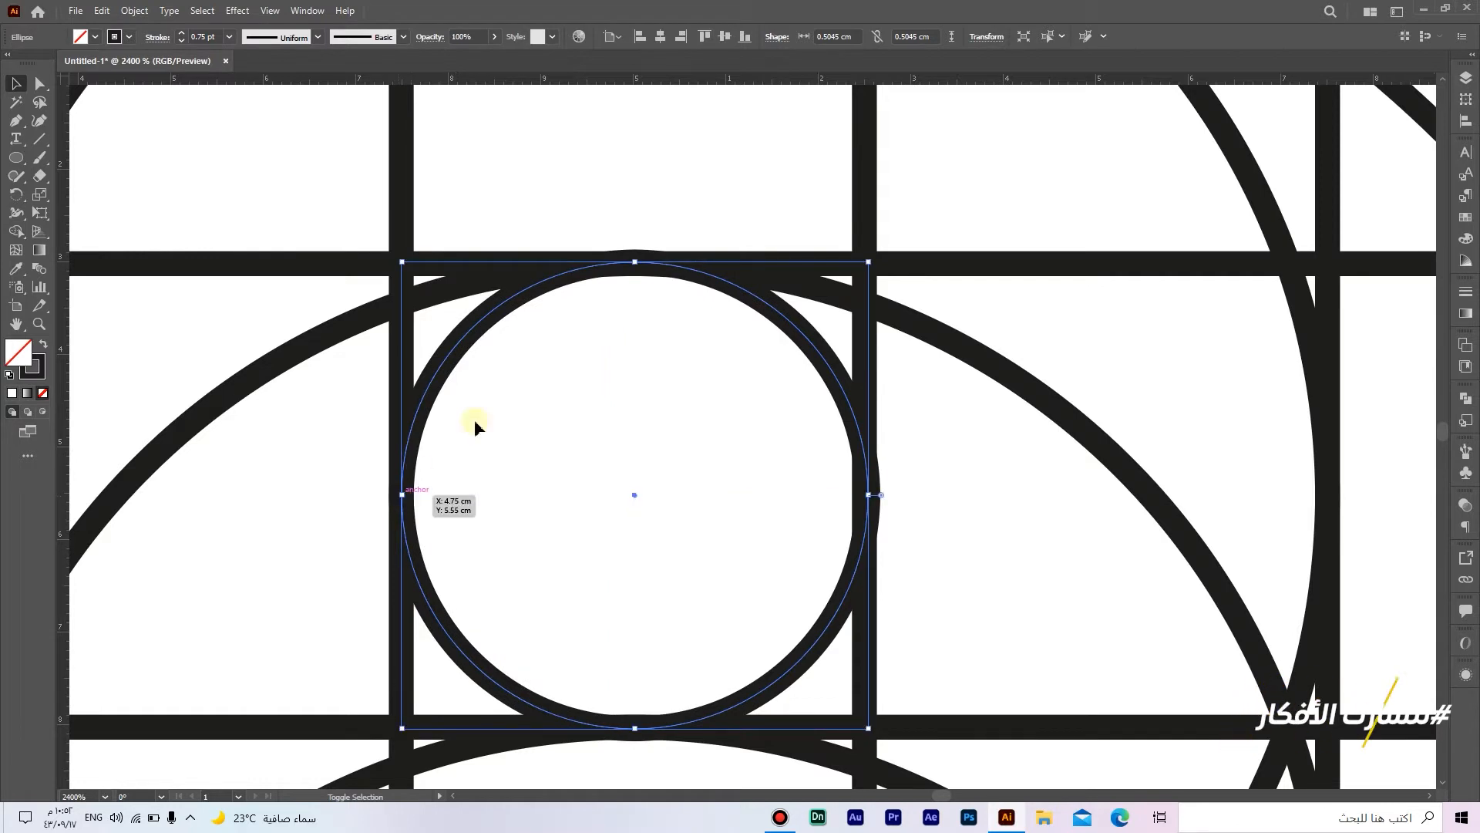
Step: Adjust the tiny circle's top edge so it sits on the grid line
drag(635, 261, 630, 266)
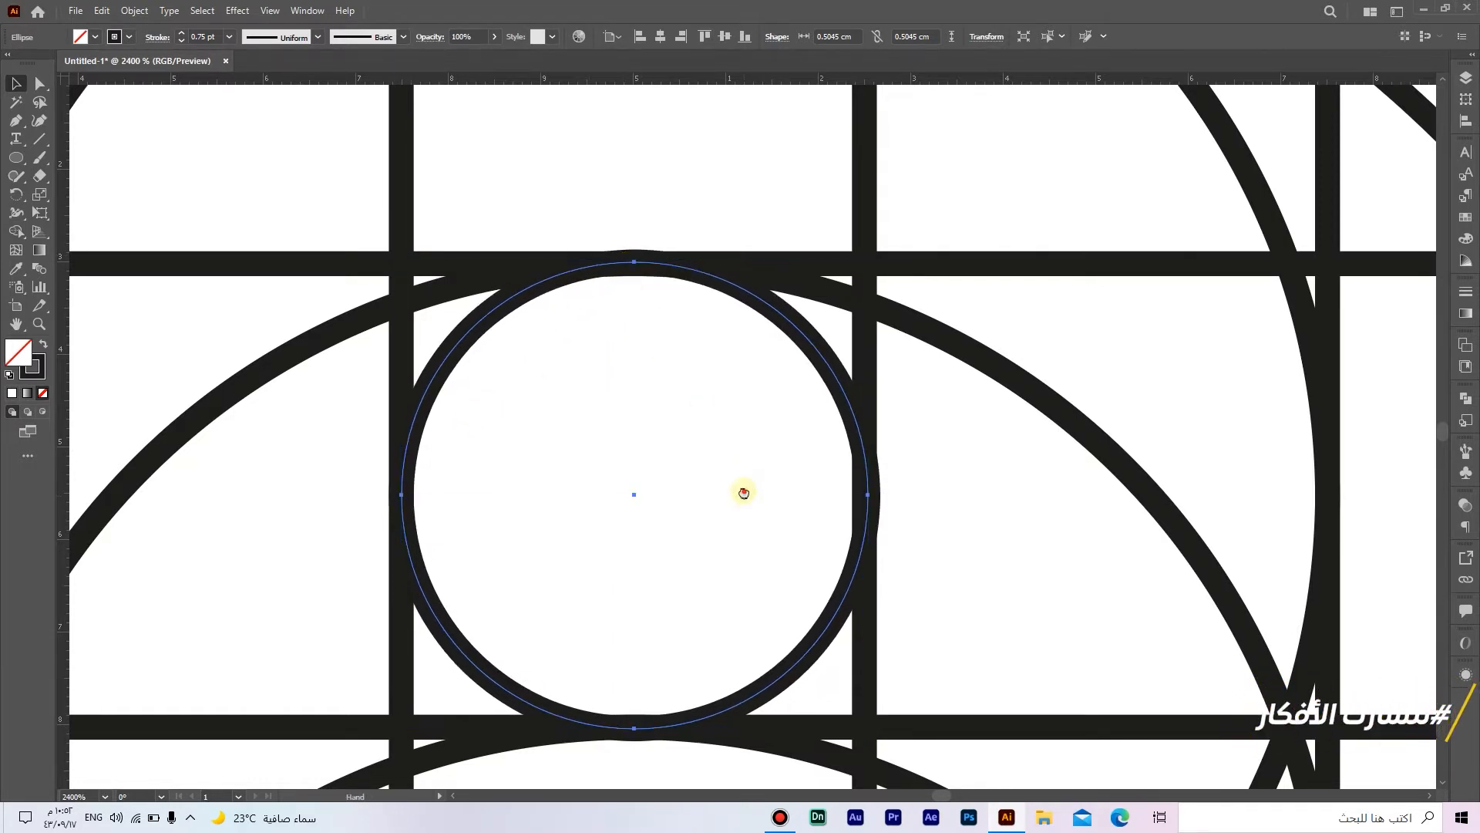
drag(743, 488, 705, 381)
drag(834, 384, 848, 419)
scroll(827, 382, down, 5)
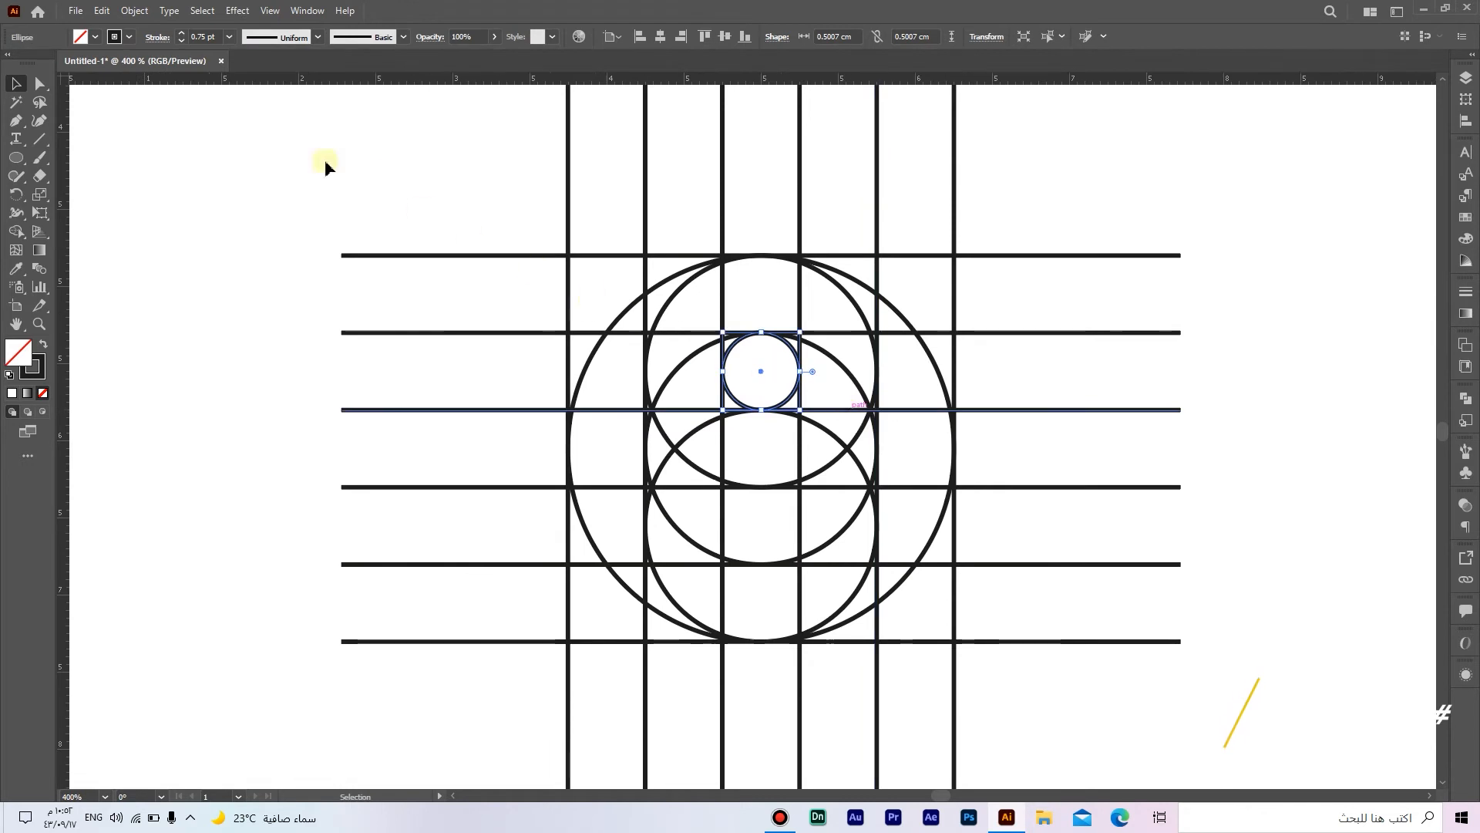
Step: Copy the tiny circle, paste it in front, and move the copy into the lower small circle
click(101, 11)
click(145, 85)
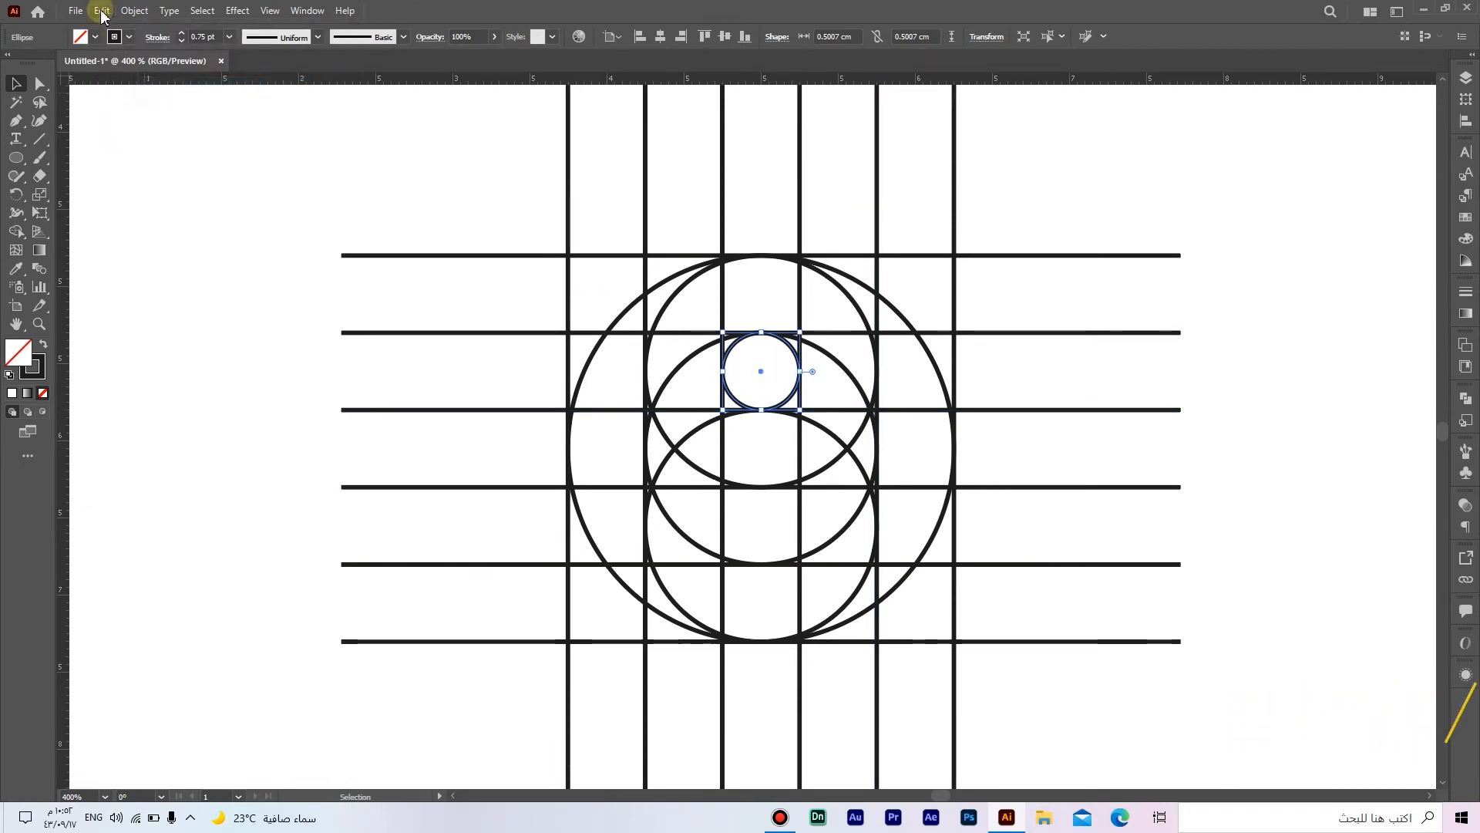
click(101, 11)
click(211, 119)
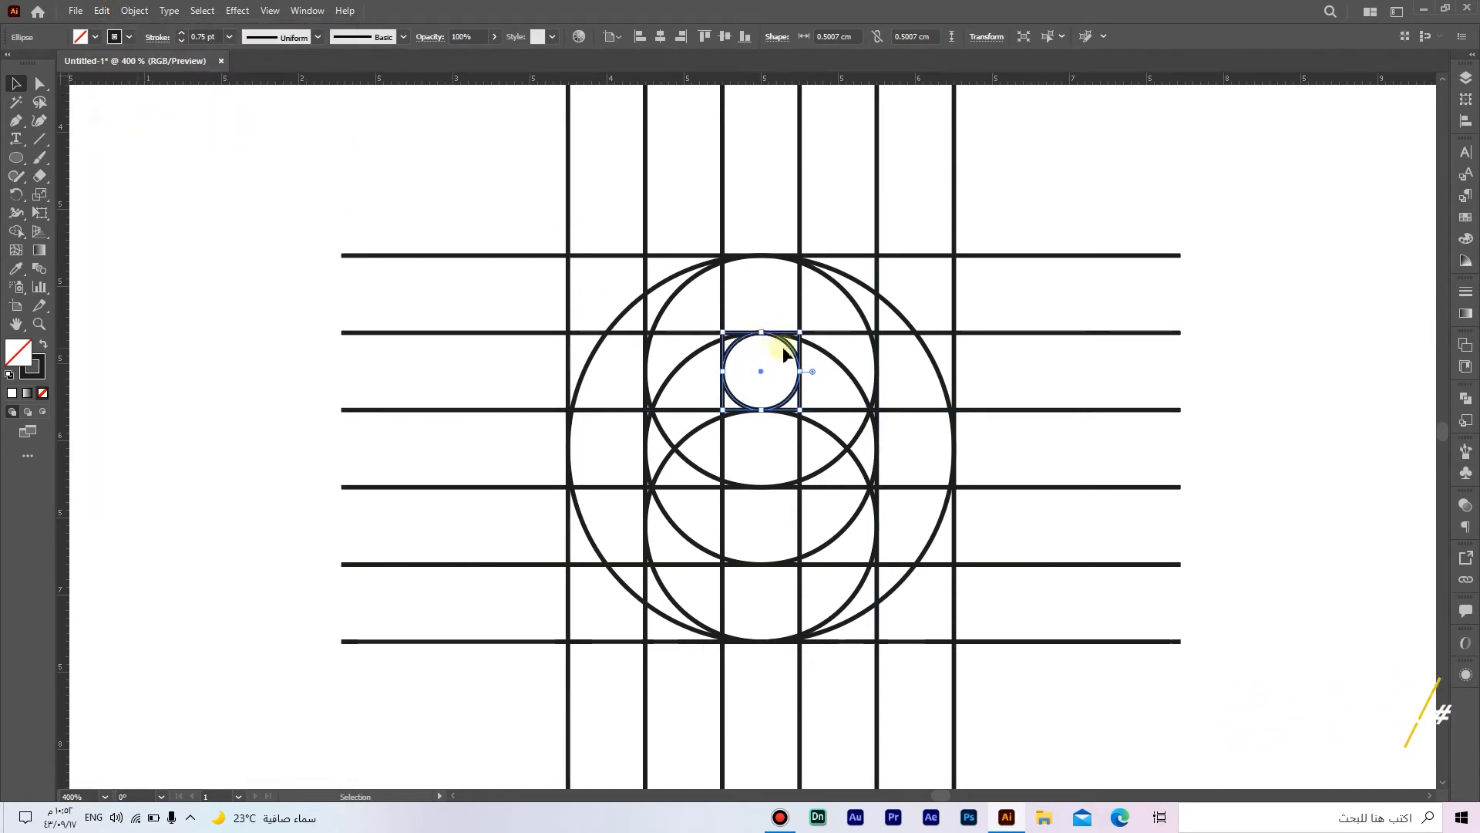
drag(791, 352, 799, 506)
scroll(846, 501, down, 2)
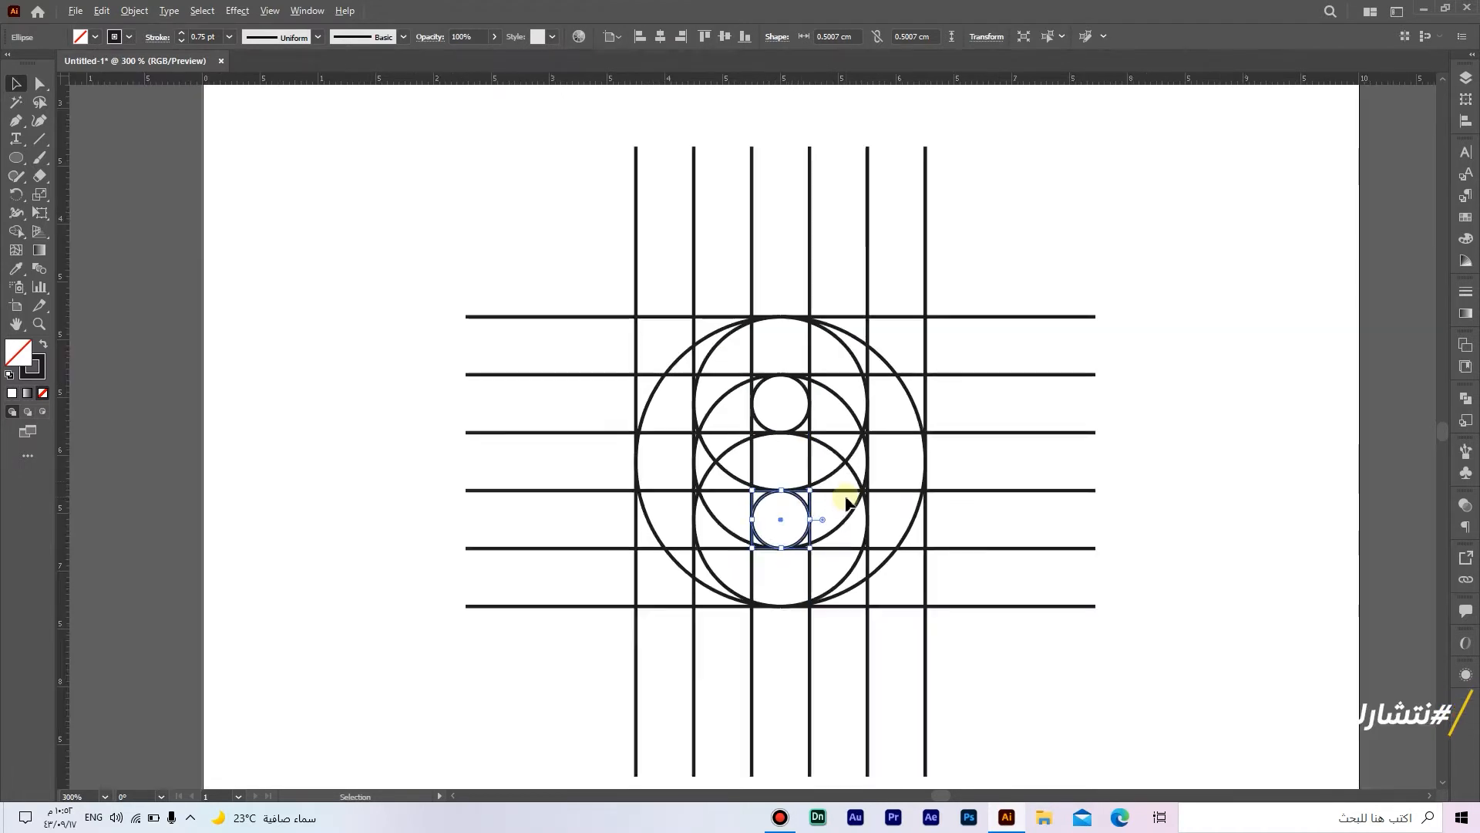
Step: Select the whole construction and, with Shape Builder and a black fill, merge the regions into an S shape
click(1050, 597)
drag(1113, 490, 1096, 525)
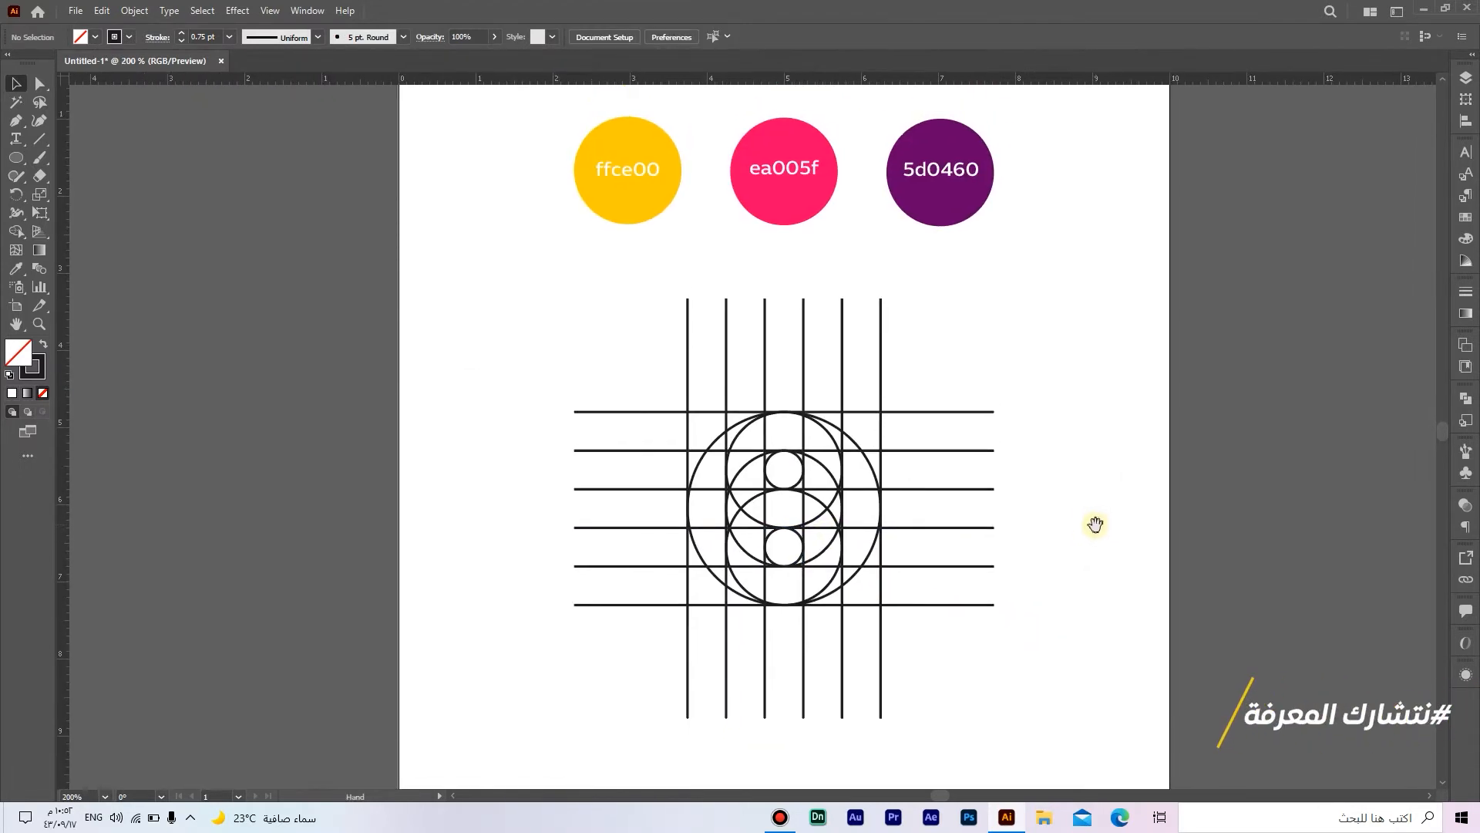
drag(546, 352, 511, 363)
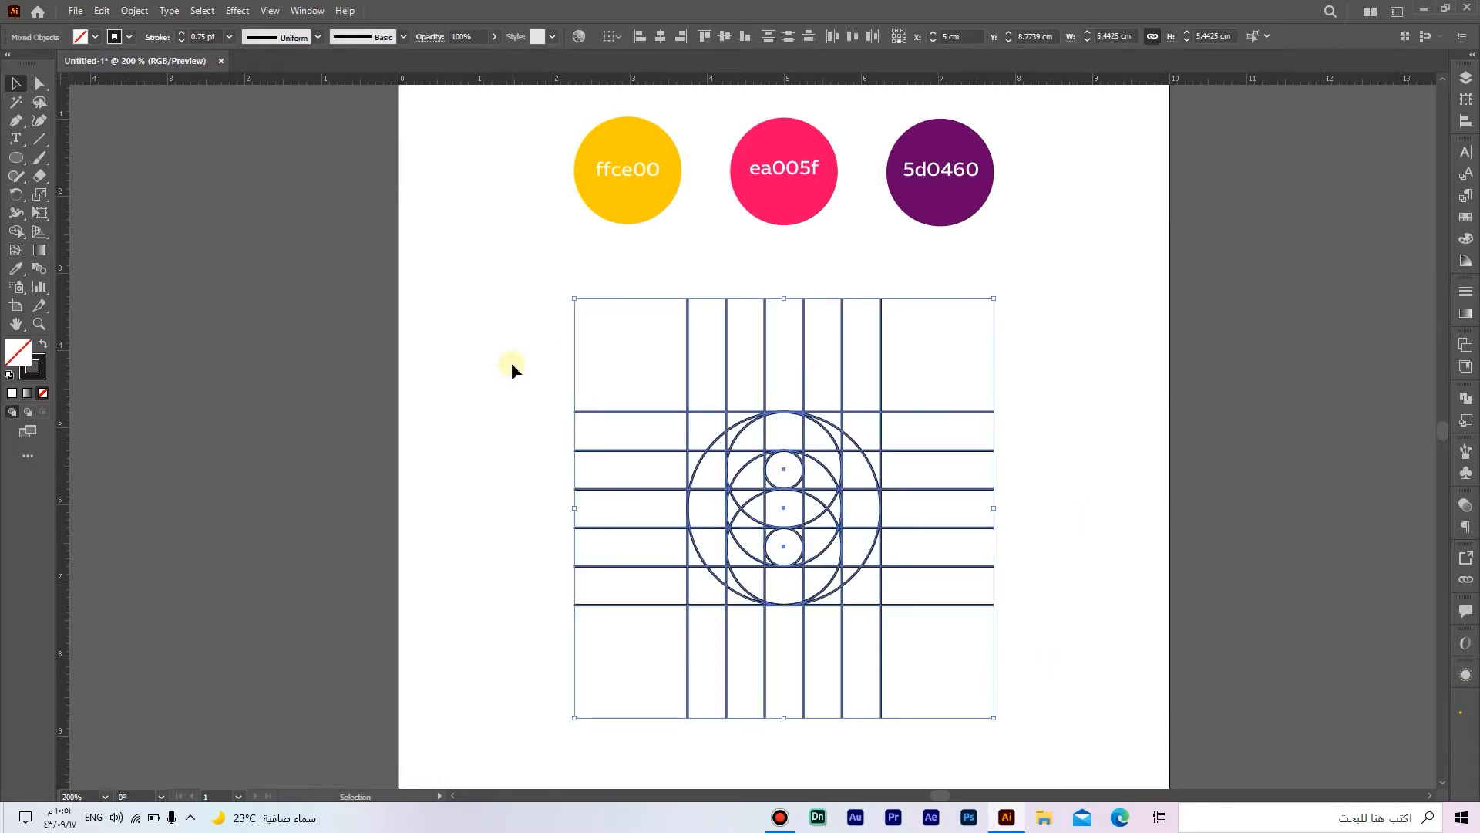
click(21, 231)
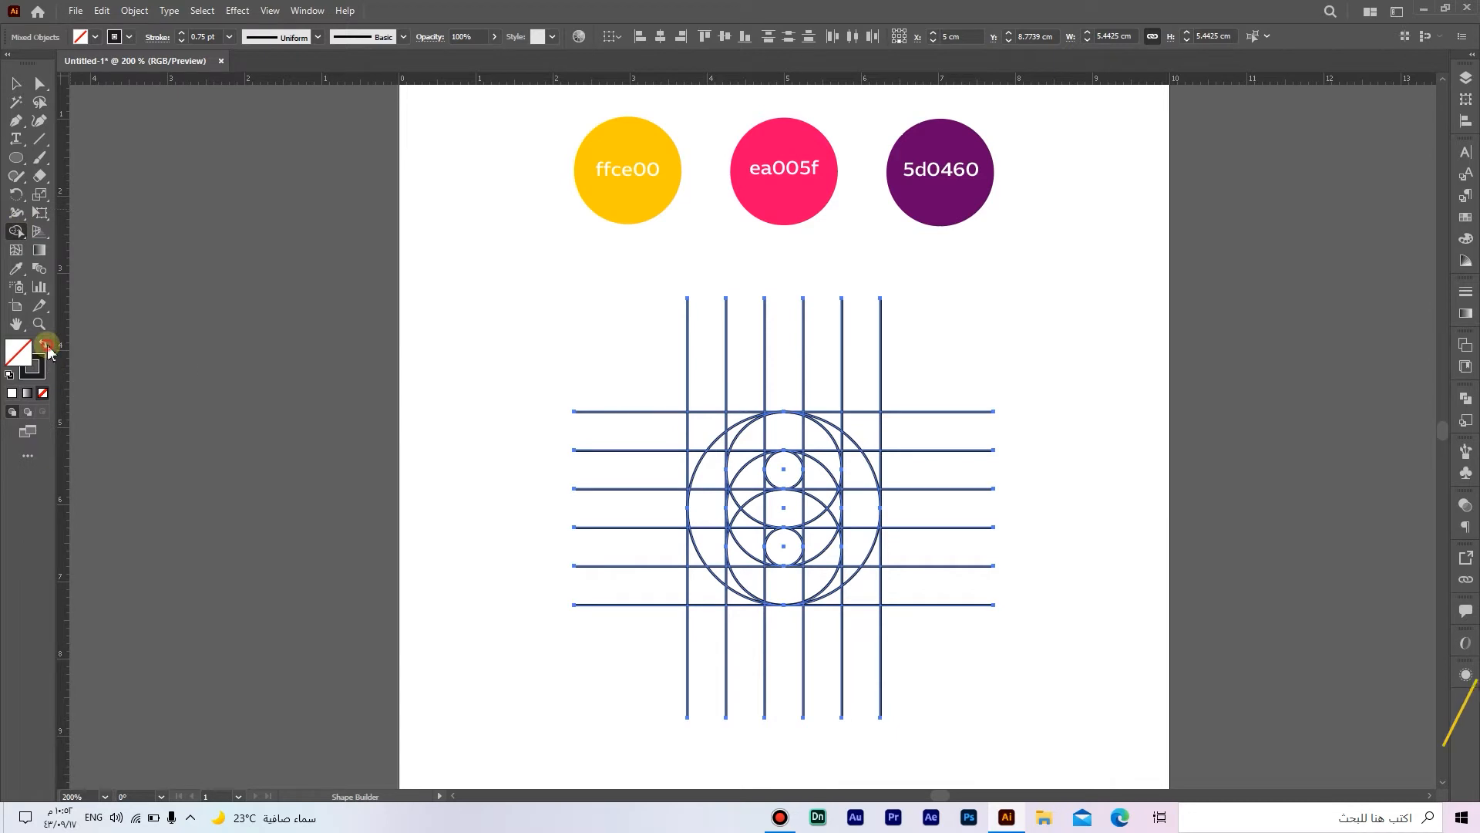
click(46, 344)
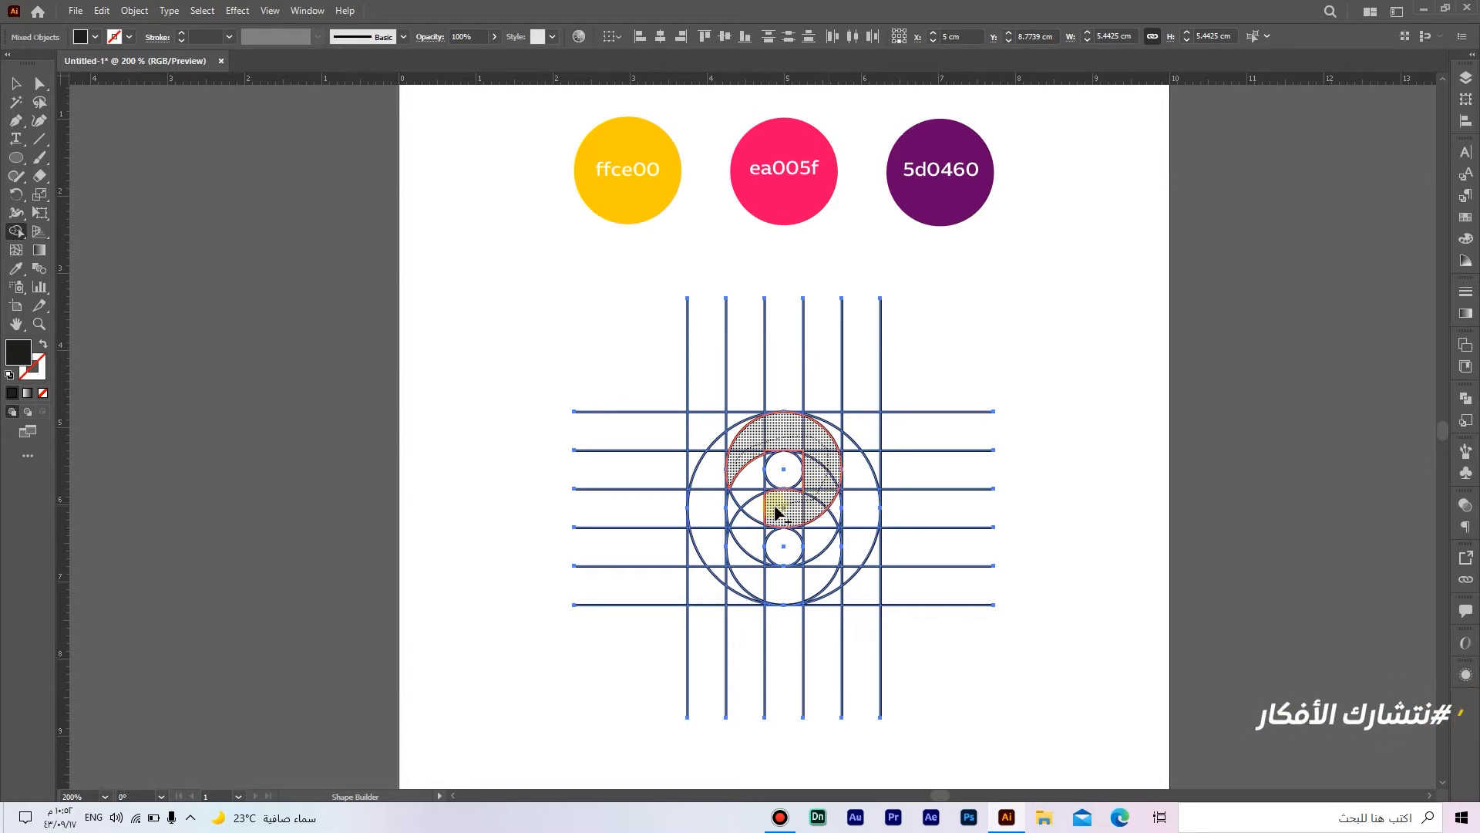
mouse_move(750, 555)
mouse_down()
mouse_move(768, 584)
mouse_move(826, 592)
mouse_up()
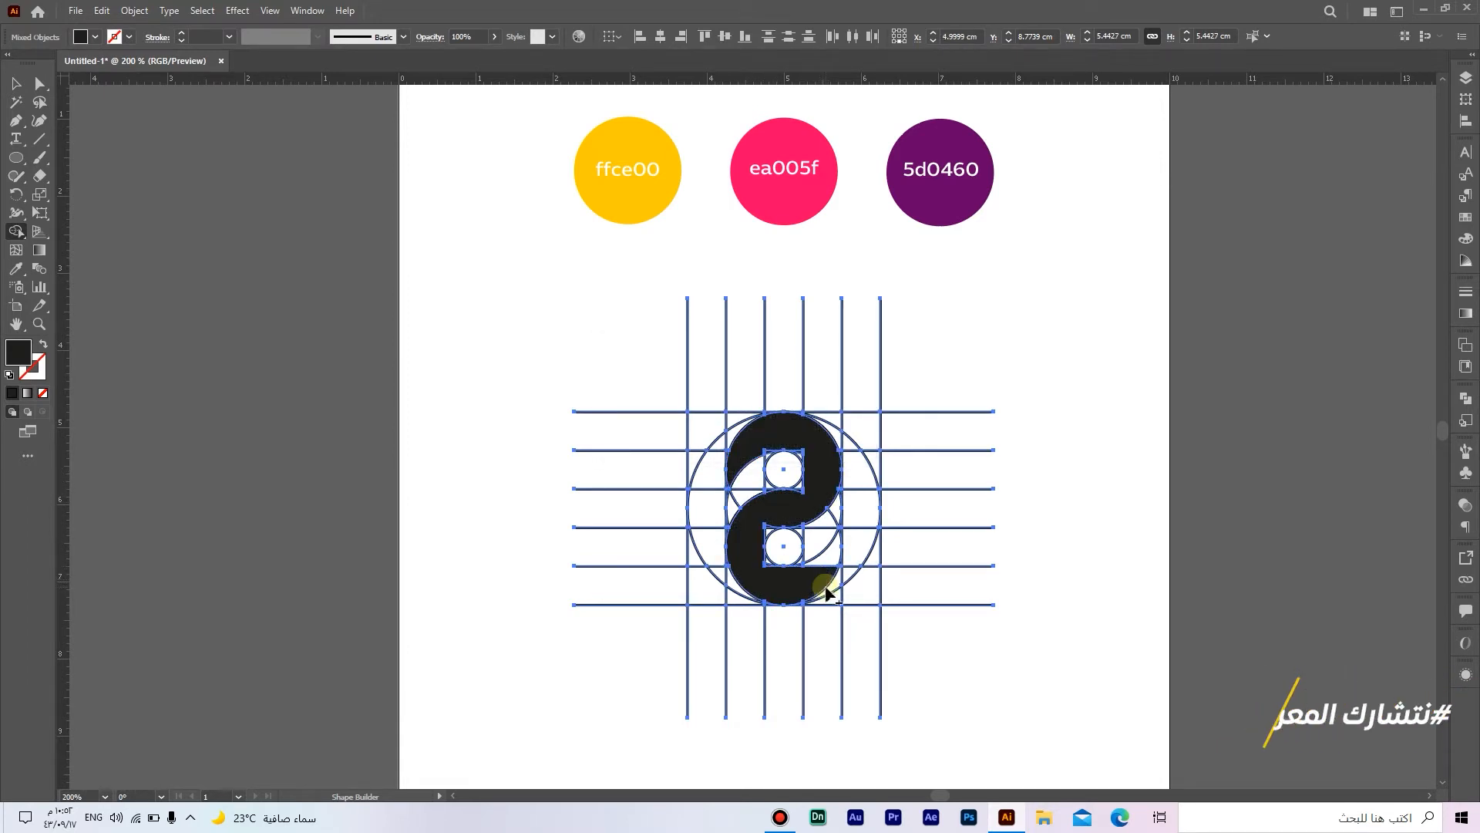
Step: Add the regions beside the upper and lower small circles to the S shape with Shape Builder
scroll(802, 478, up, 4)
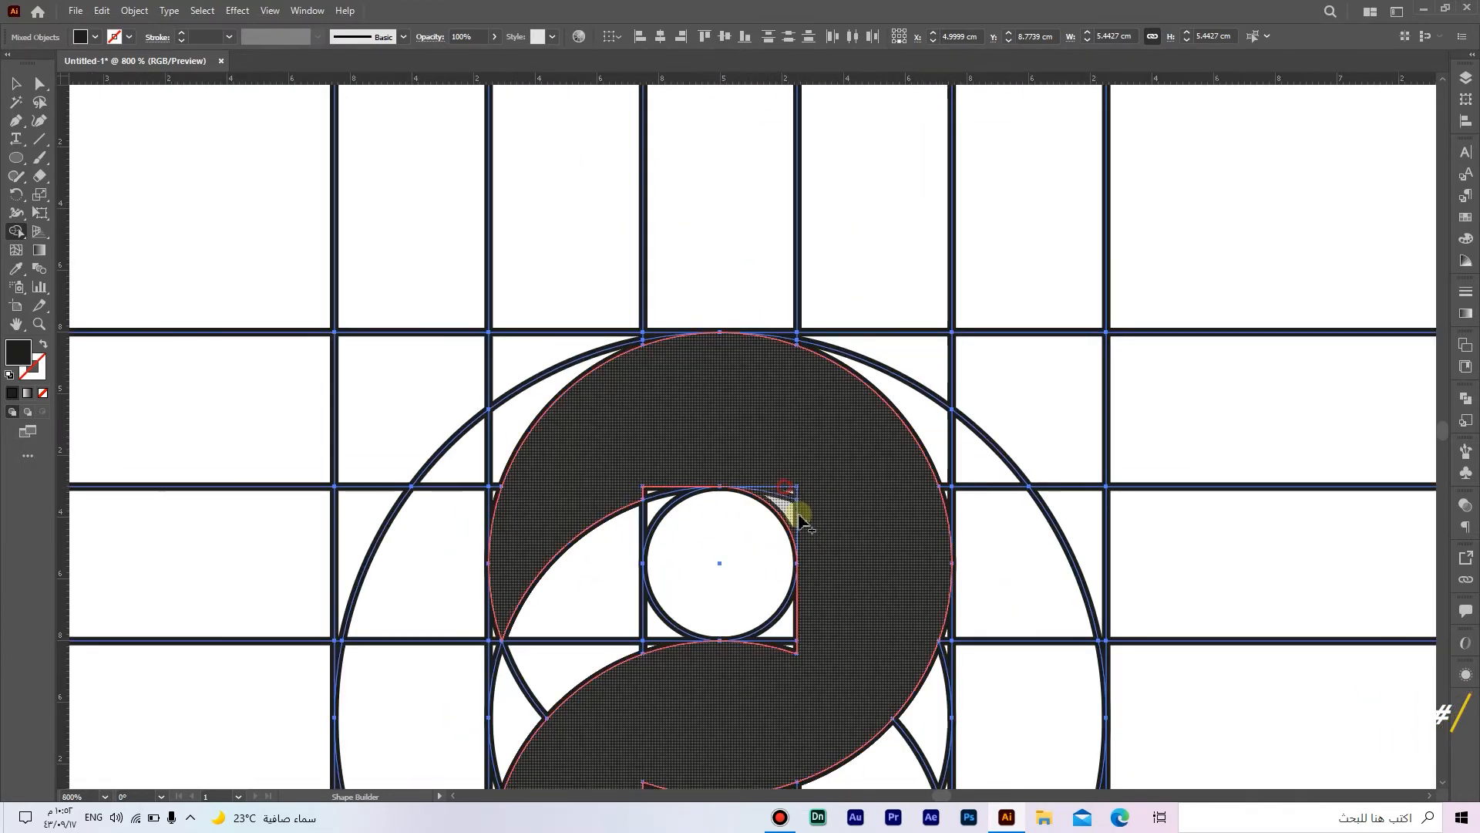
scroll(818, 570, down, 3)
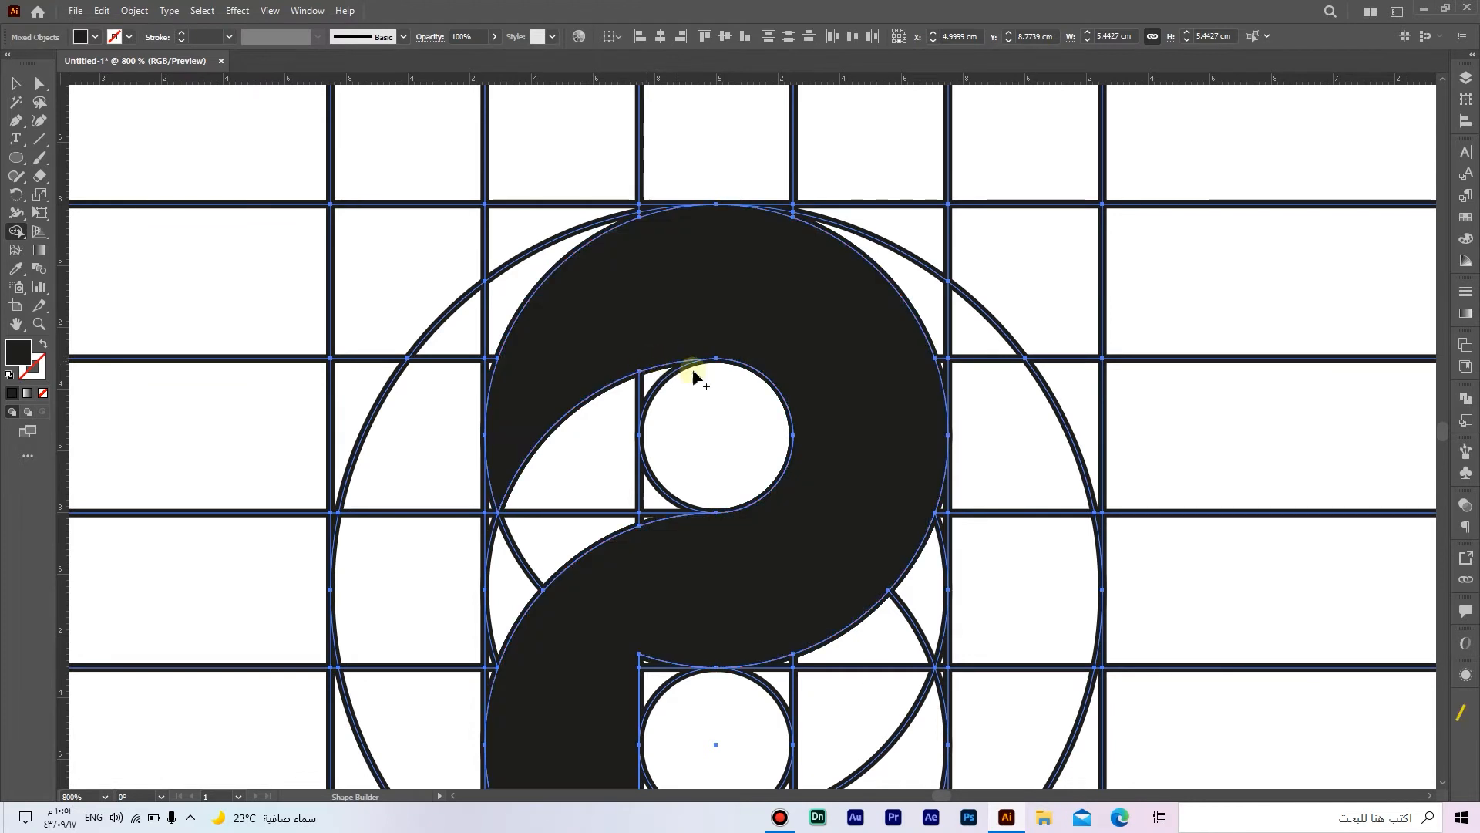
drag(766, 473, 762, 265)
drag(761, 370, 745, 279)
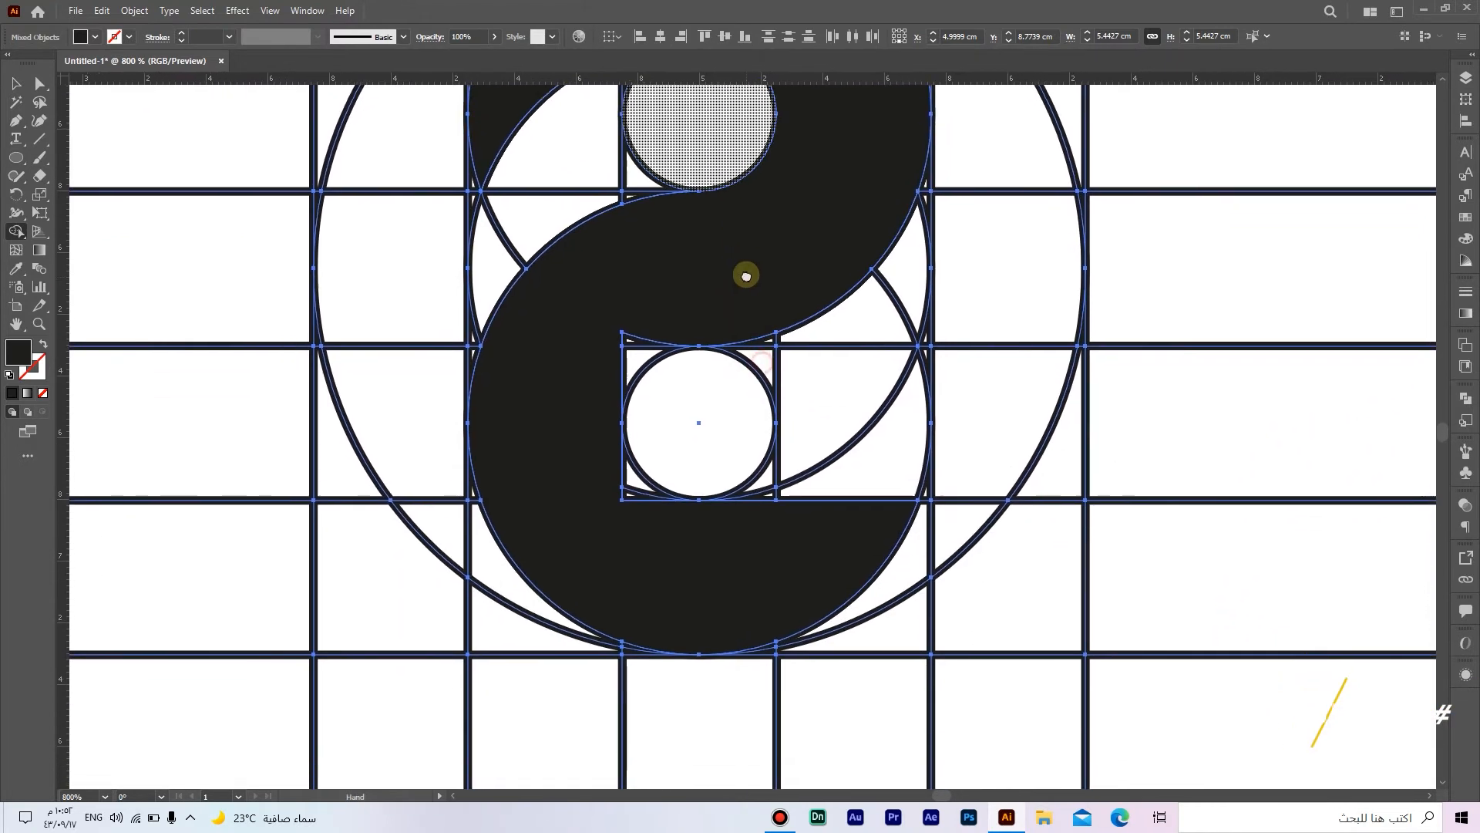
mouse_move(631, 362)
mouse_down()
mouse_move(614, 435)
mouse_move(633, 497)
mouse_move(730, 531)
mouse_move(781, 530)
mouse_move(828, 509)
mouse_move(825, 522)
mouse_move(889, 458)
mouse_move(767, 497)
mouse_move(780, 525)
mouse_up()
drag(759, 351, 740, 527)
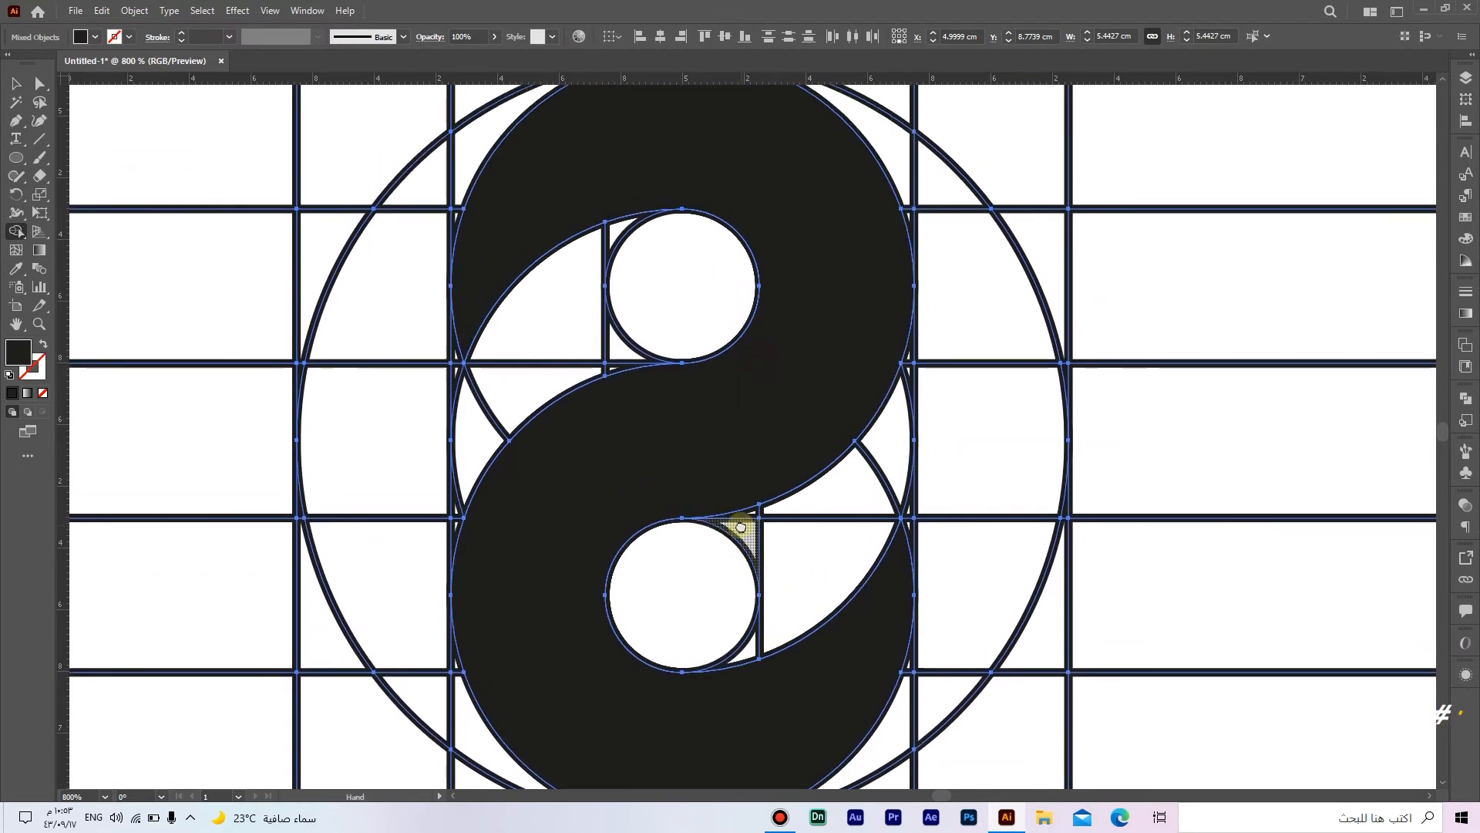
Step: Extend the filled shape into the right crescent between the S shape and the outer circle with Shape Builder
drag(728, 411, 679, 459)
mouse_move(873, 262)
mouse_down()
mouse_move(852, 205)
mouse_move(892, 283)
mouse_move(927, 469)
mouse_move(917, 615)
mouse_move(931, 378)
mouse_up()
mouse_move(912, 454)
mouse_down()
mouse_move(881, 556)
mouse_move(850, 584)
mouse_move(901, 450)
mouse_move(889, 270)
mouse_move(878, 258)
mouse_move(889, 297)
mouse_move(871, 262)
mouse_up()
scroll(875, 519, up, 1)
scroll(902, 450, up, 4)
scroll(935, 333, down, 1)
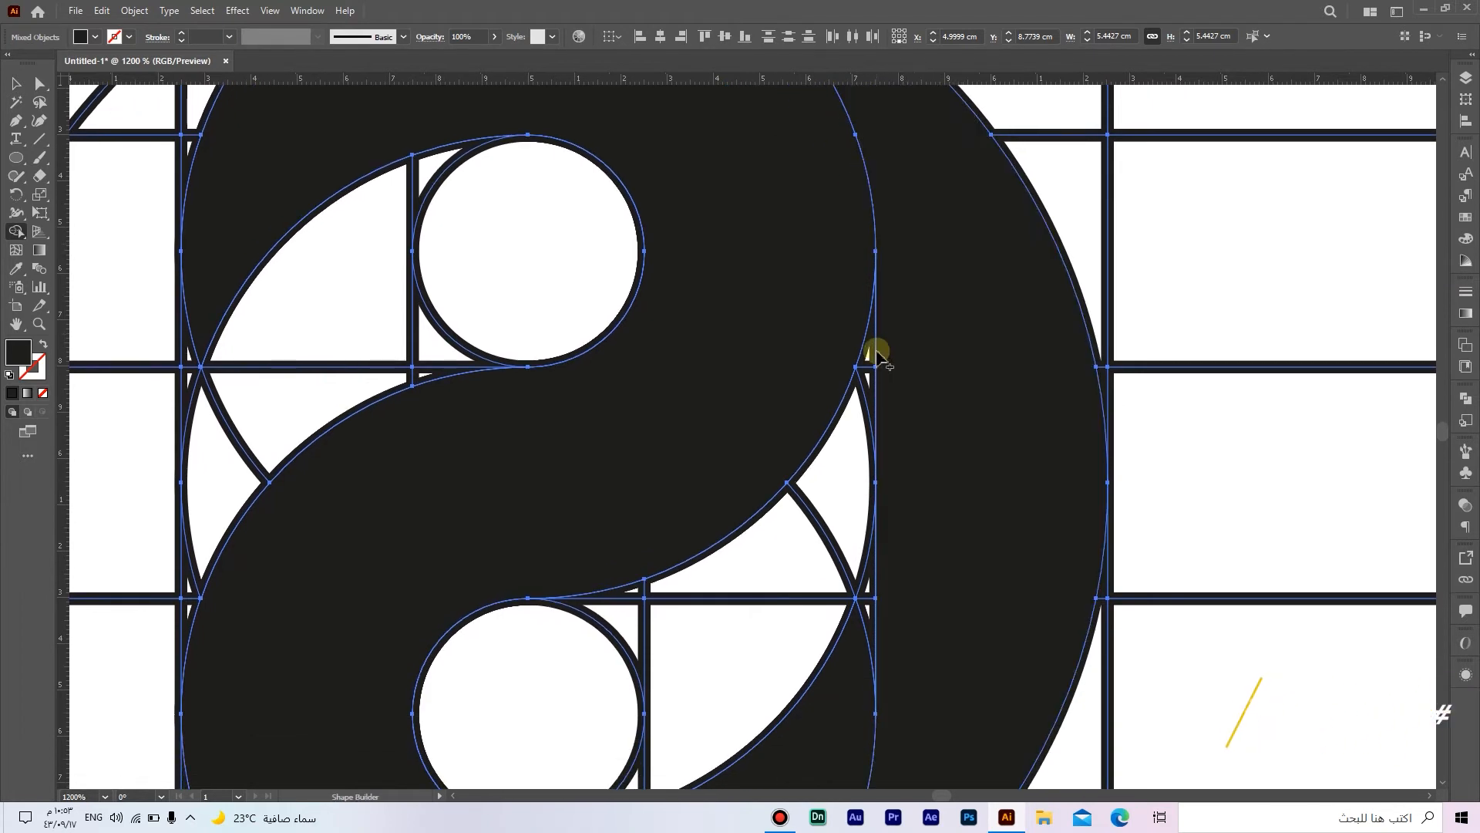
scroll(931, 386, down, 1)
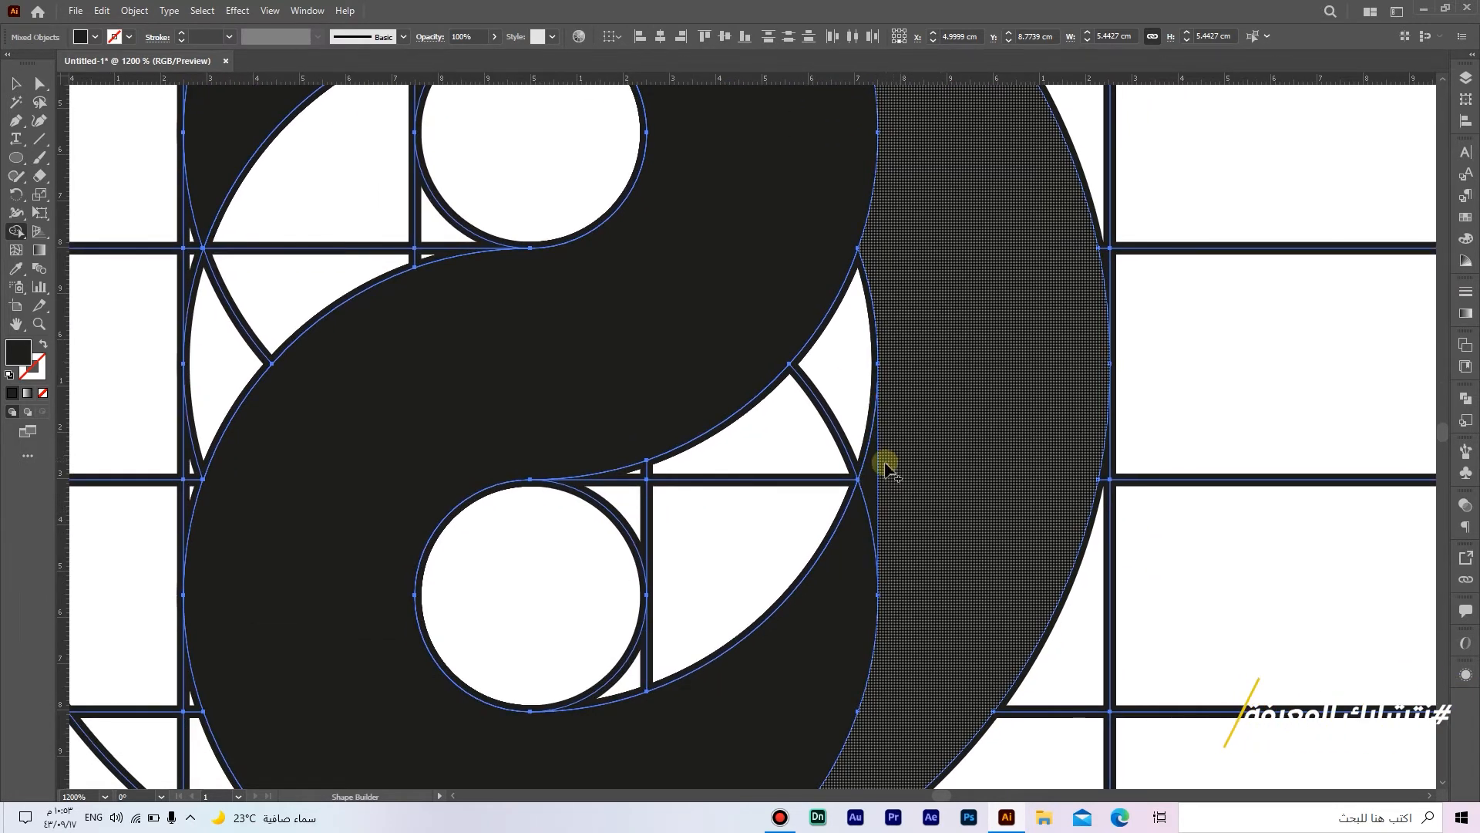
scroll(935, 393, up, 1)
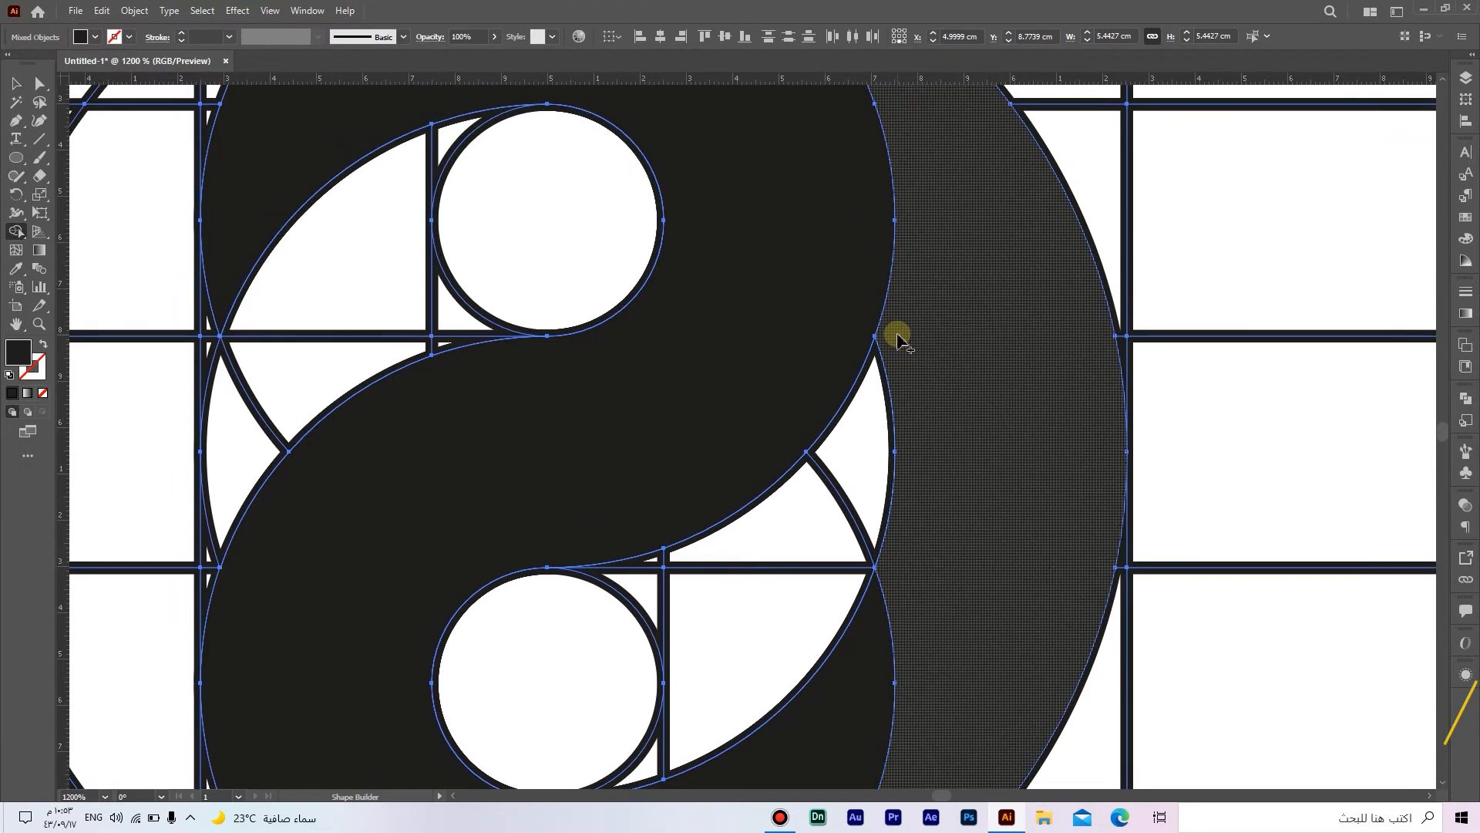
scroll(898, 340, down, 3)
drag(891, 330, 1010, 363)
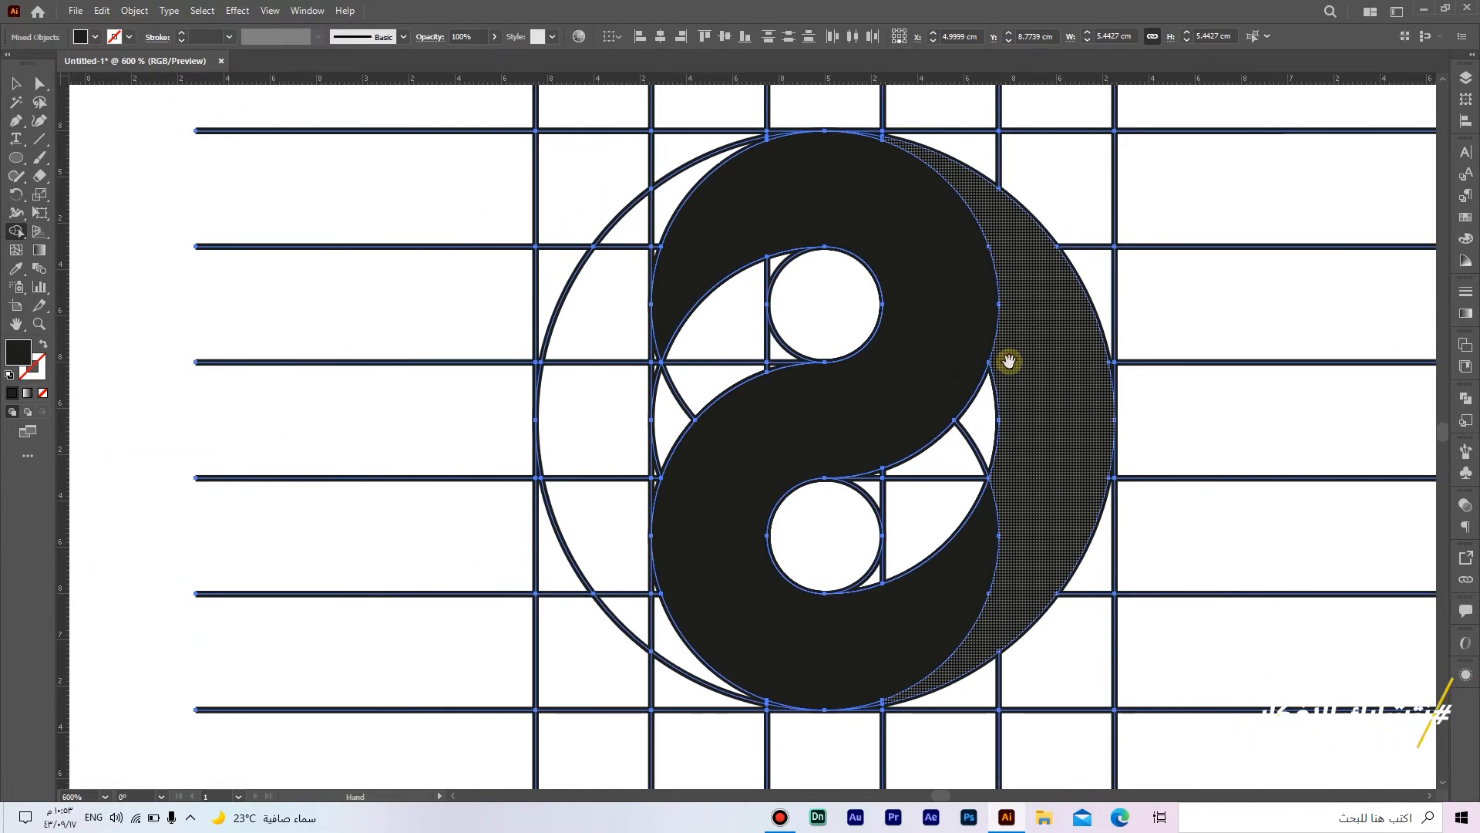
Step: Fill the left crescent between the S shape and the outer circle, including its small corner piece
mouse_move(674, 206)
mouse_down()
mouse_move(624, 343)
mouse_move(630, 493)
mouse_up()
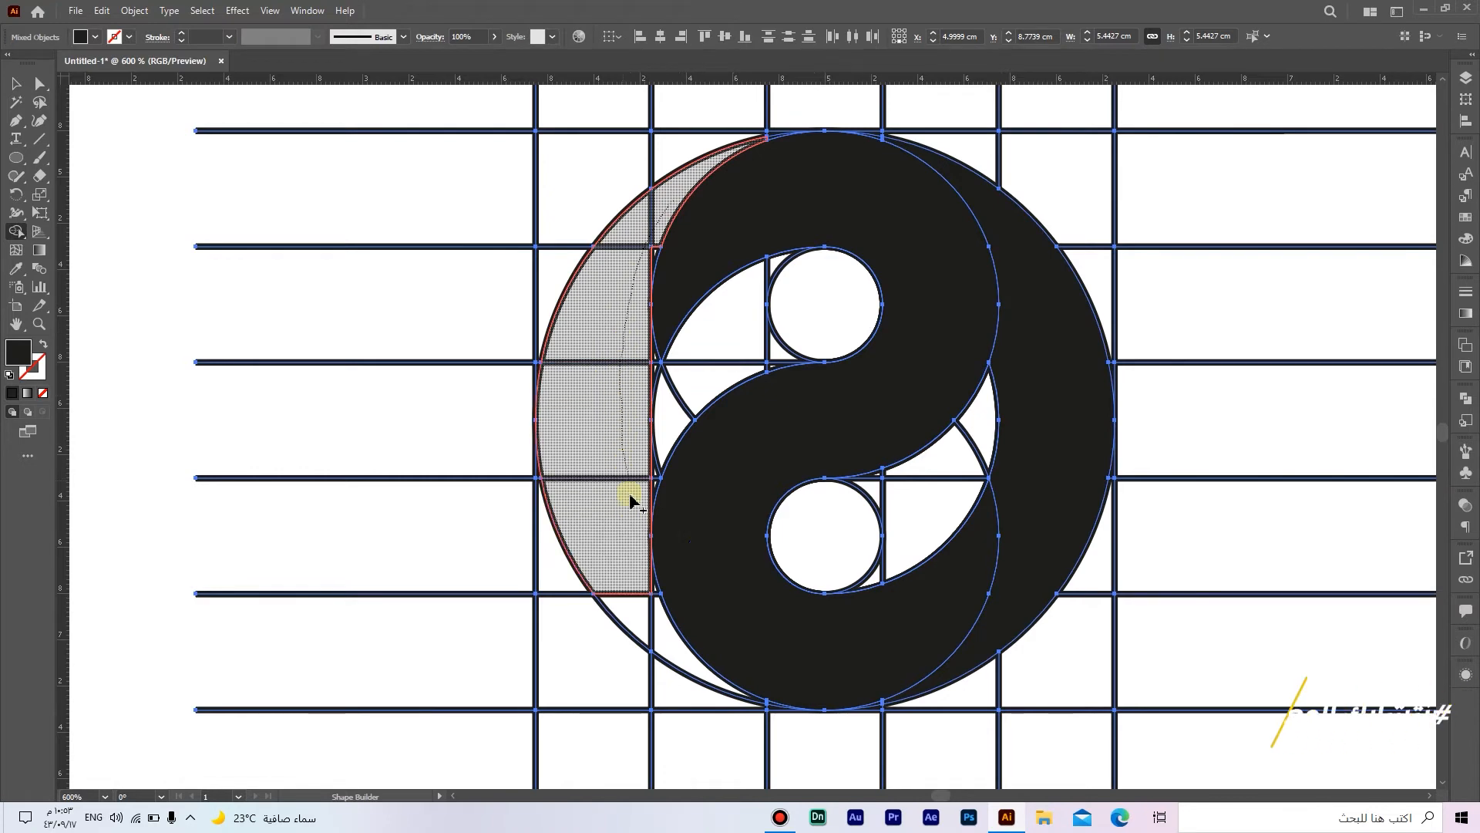
mouse_move(646, 594)
mouse_down()
mouse_move(651, 627)
mouse_move(670, 618)
mouse_move(652, 599)
mouse_up()
scroll(663, 617, up, 3)
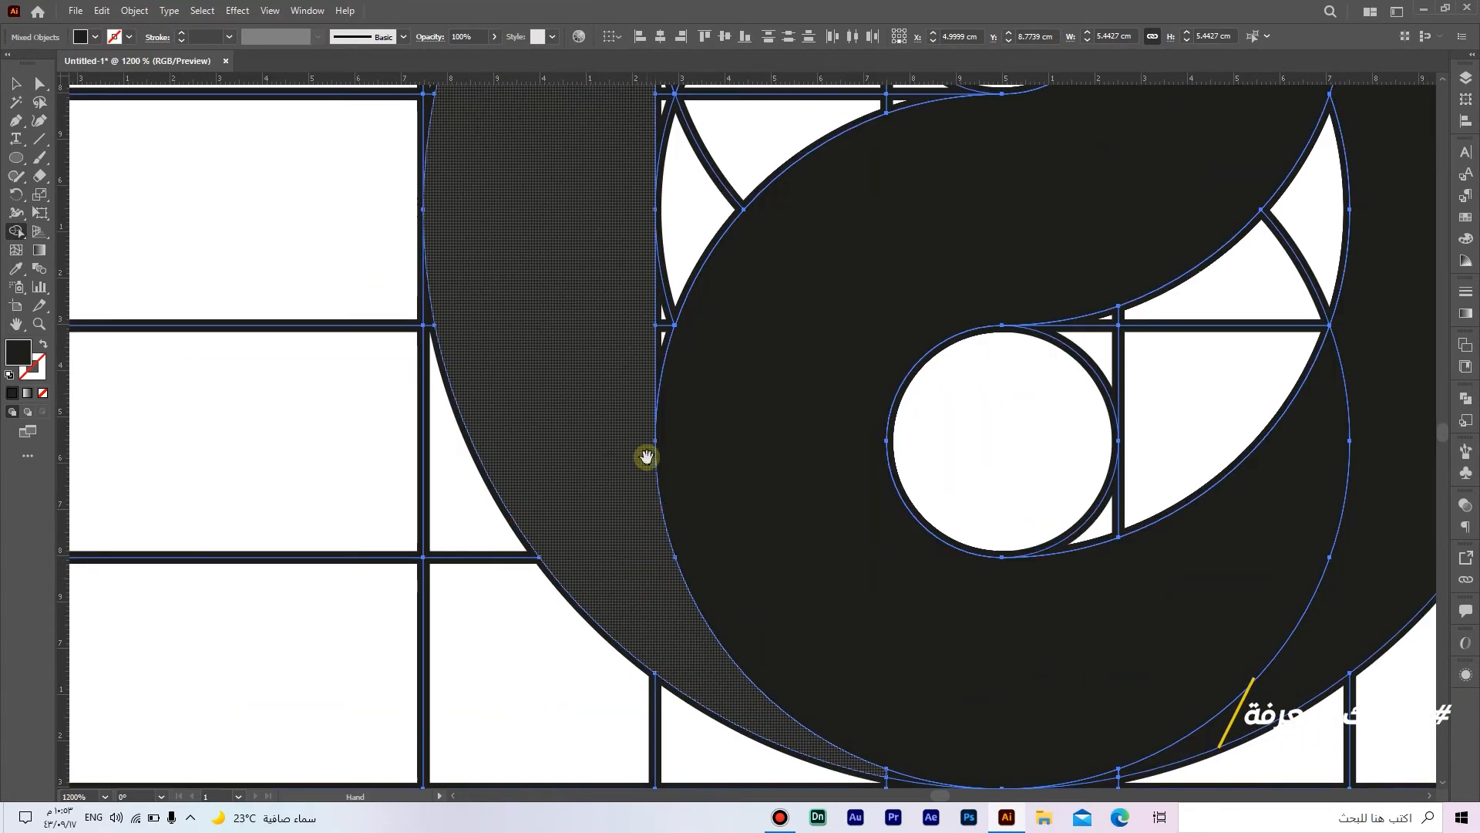
scroll(651, 501, up, 3)
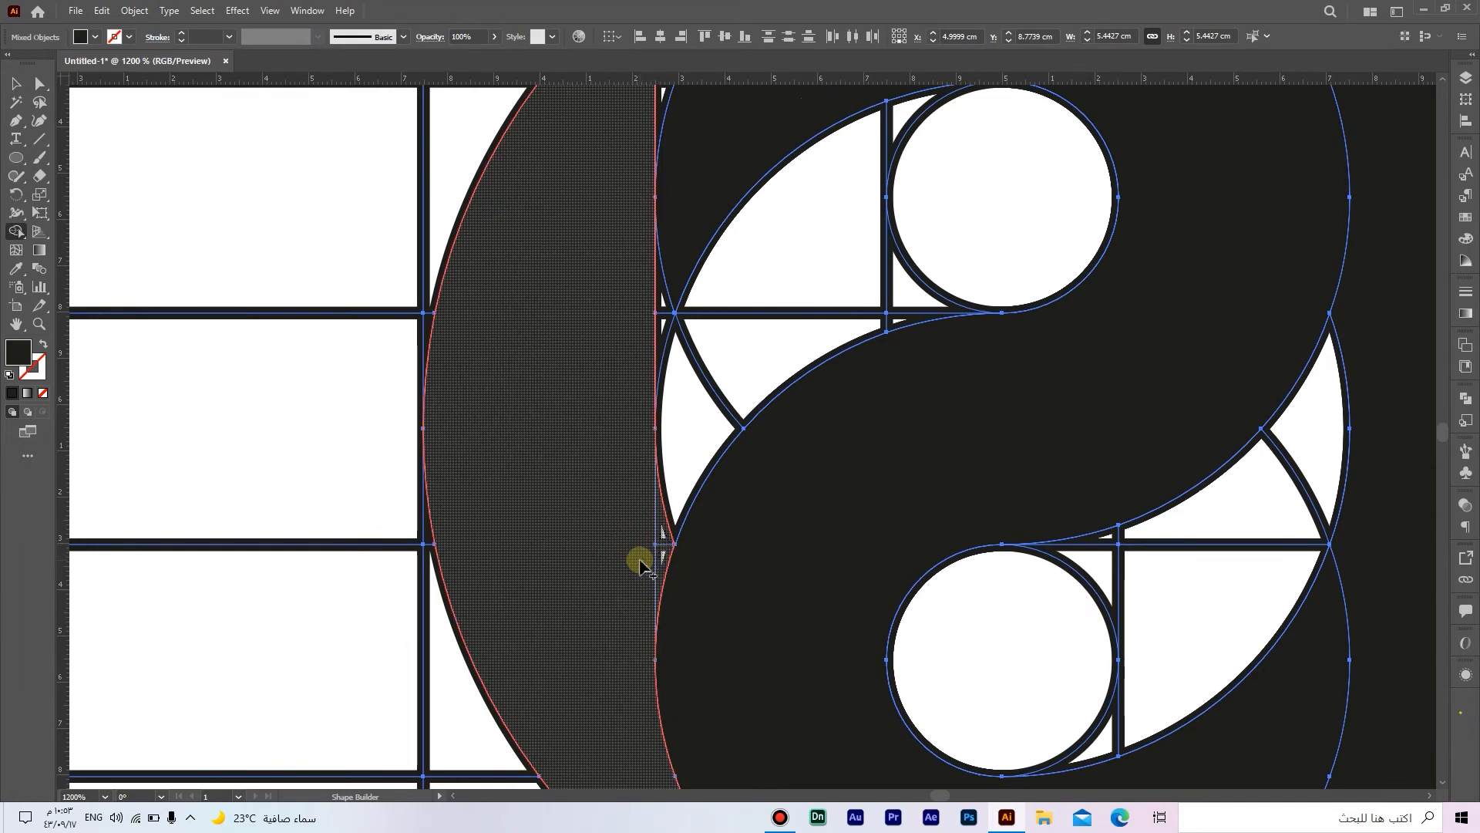
scroll(643, 540, up, 2)
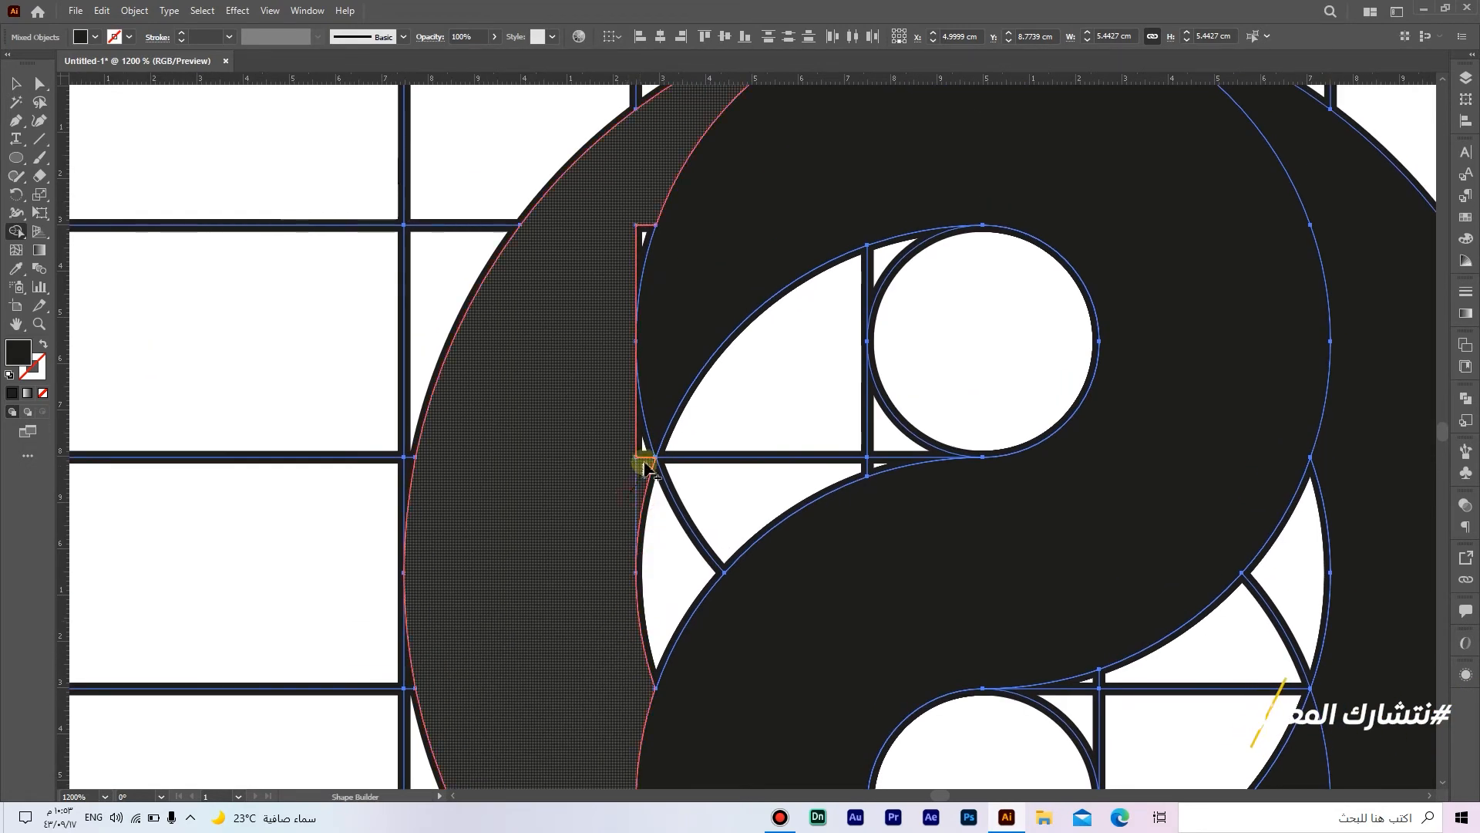
scroll(646, 463, up, 3)
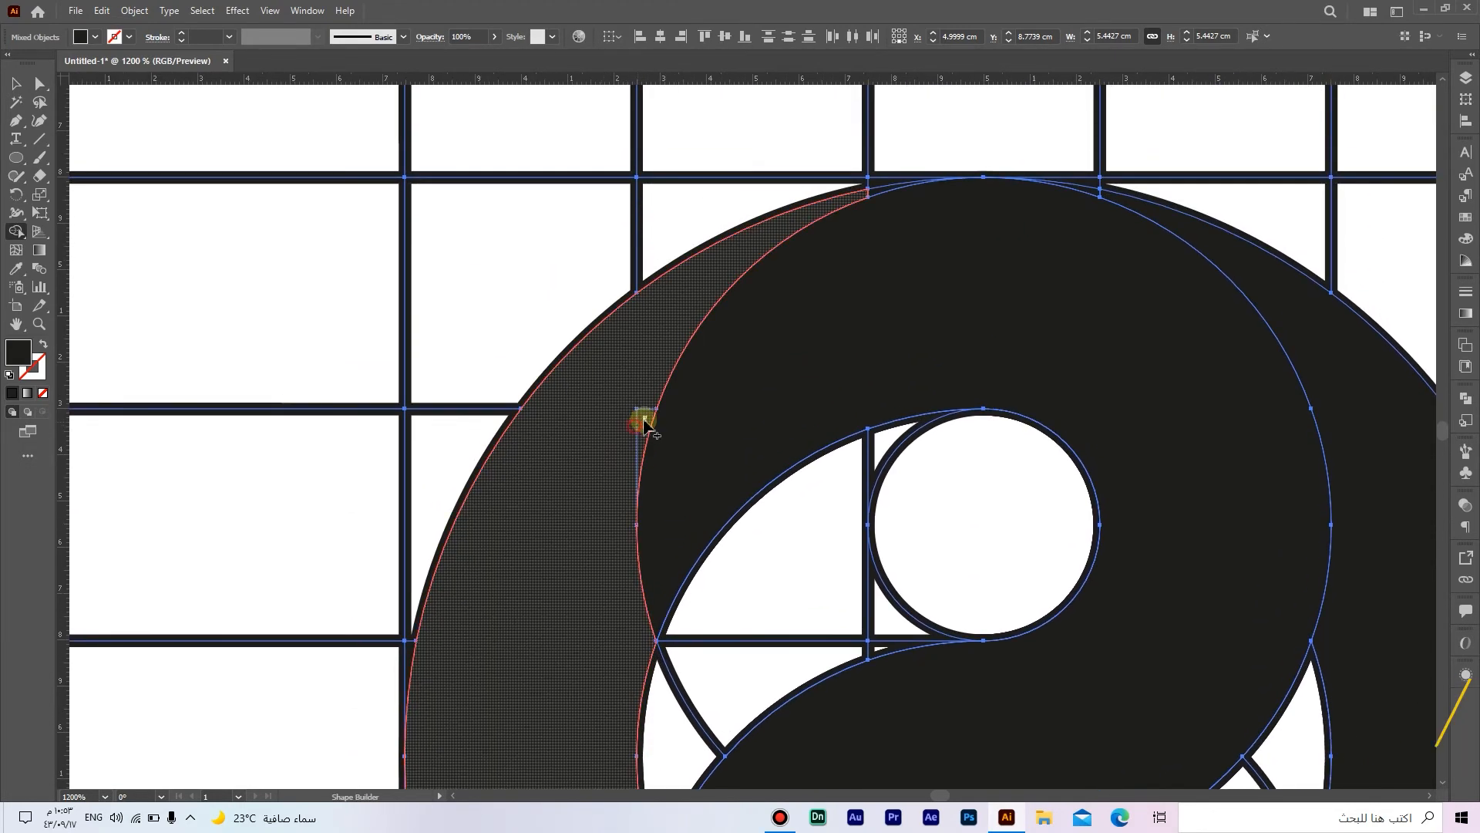
click(644, 423)
Step: Fill the thin slivers along the bottom and top edges of the outer circle with Shape Builder
scroll(547, 528, down, 4)
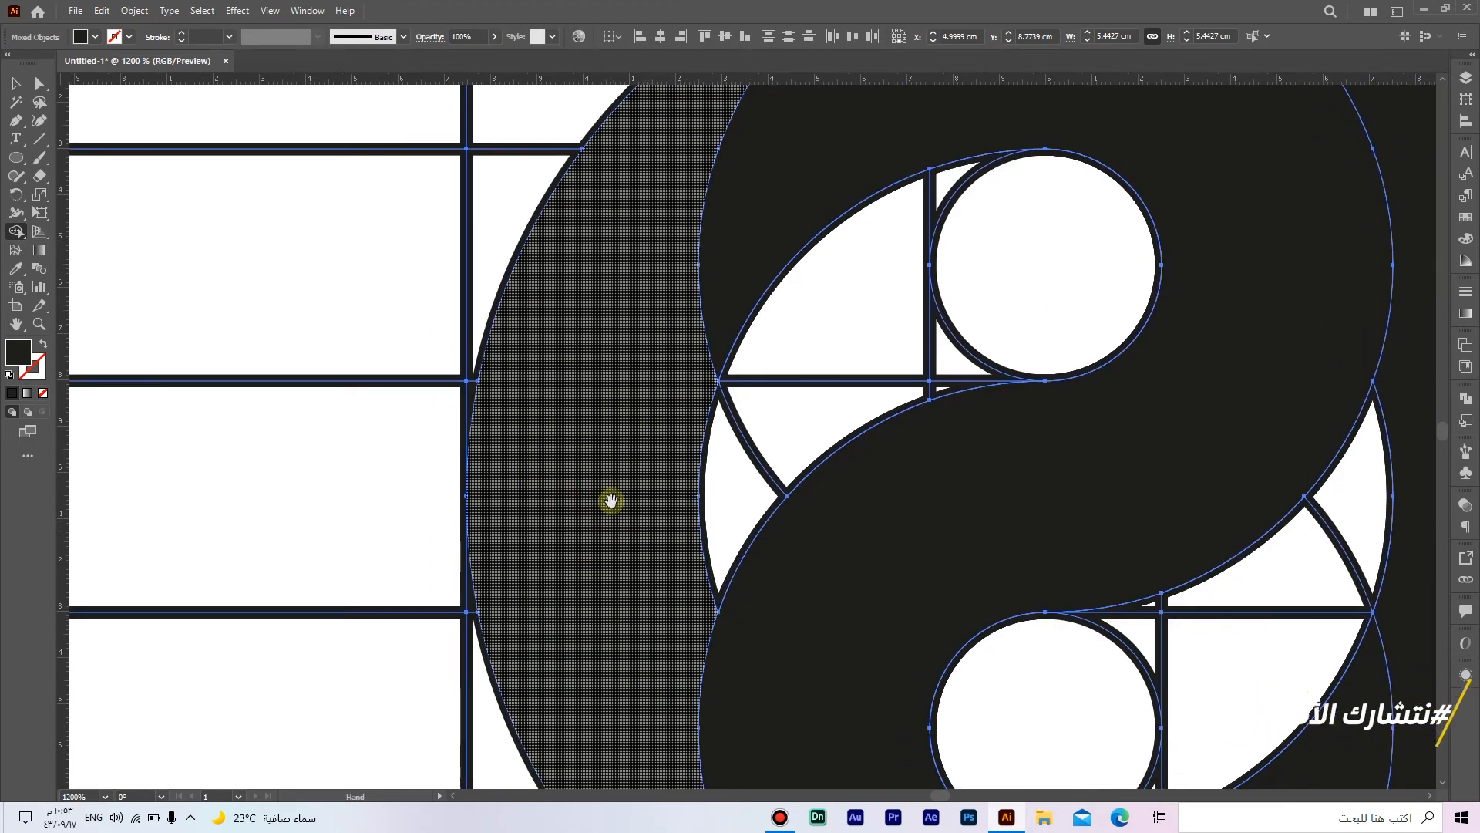
scroll(512, 448, up, 2)
scroll(483, 433, down, 4)
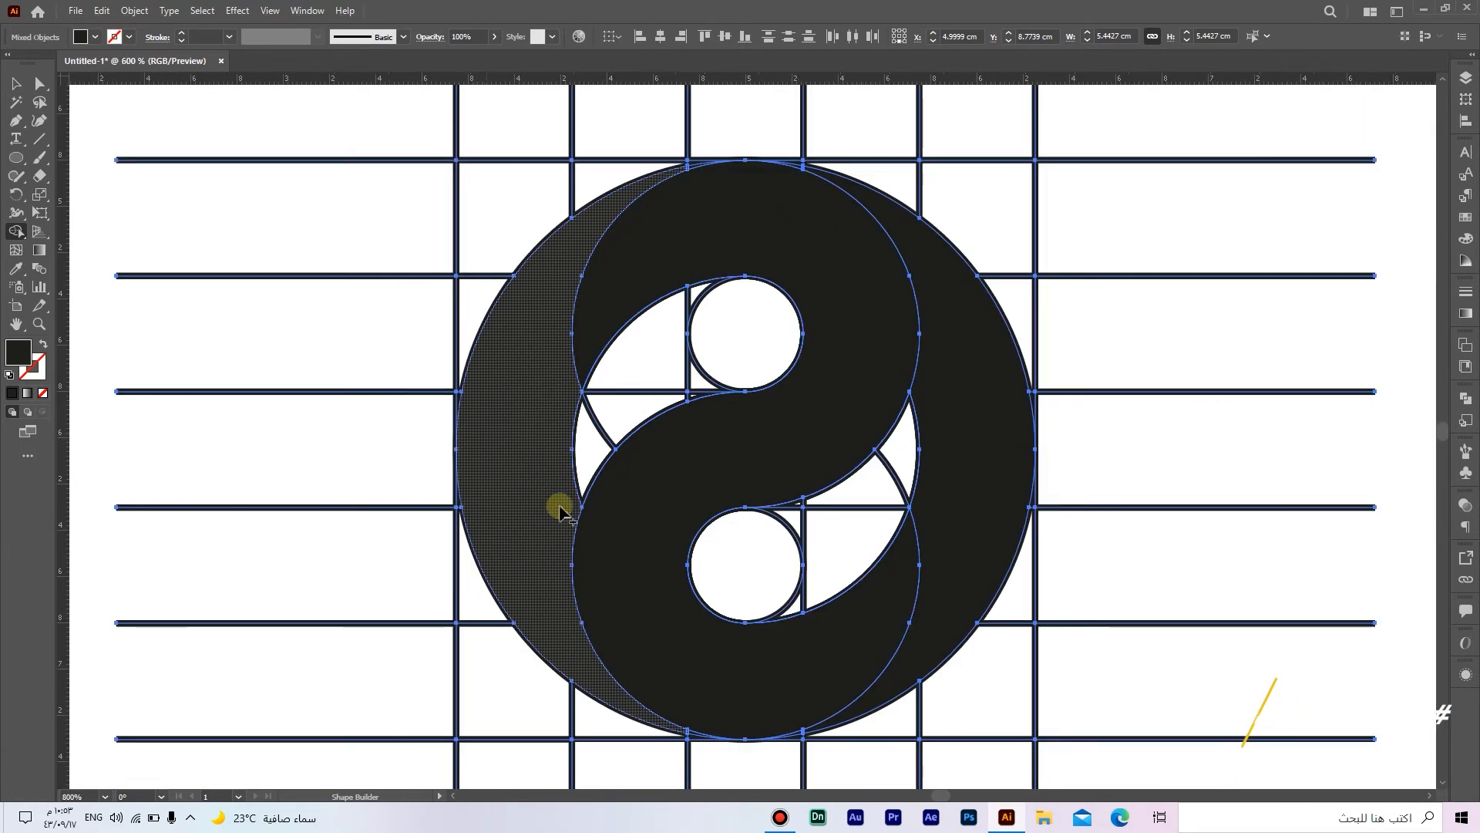
scroll(798, 649, up, 6)
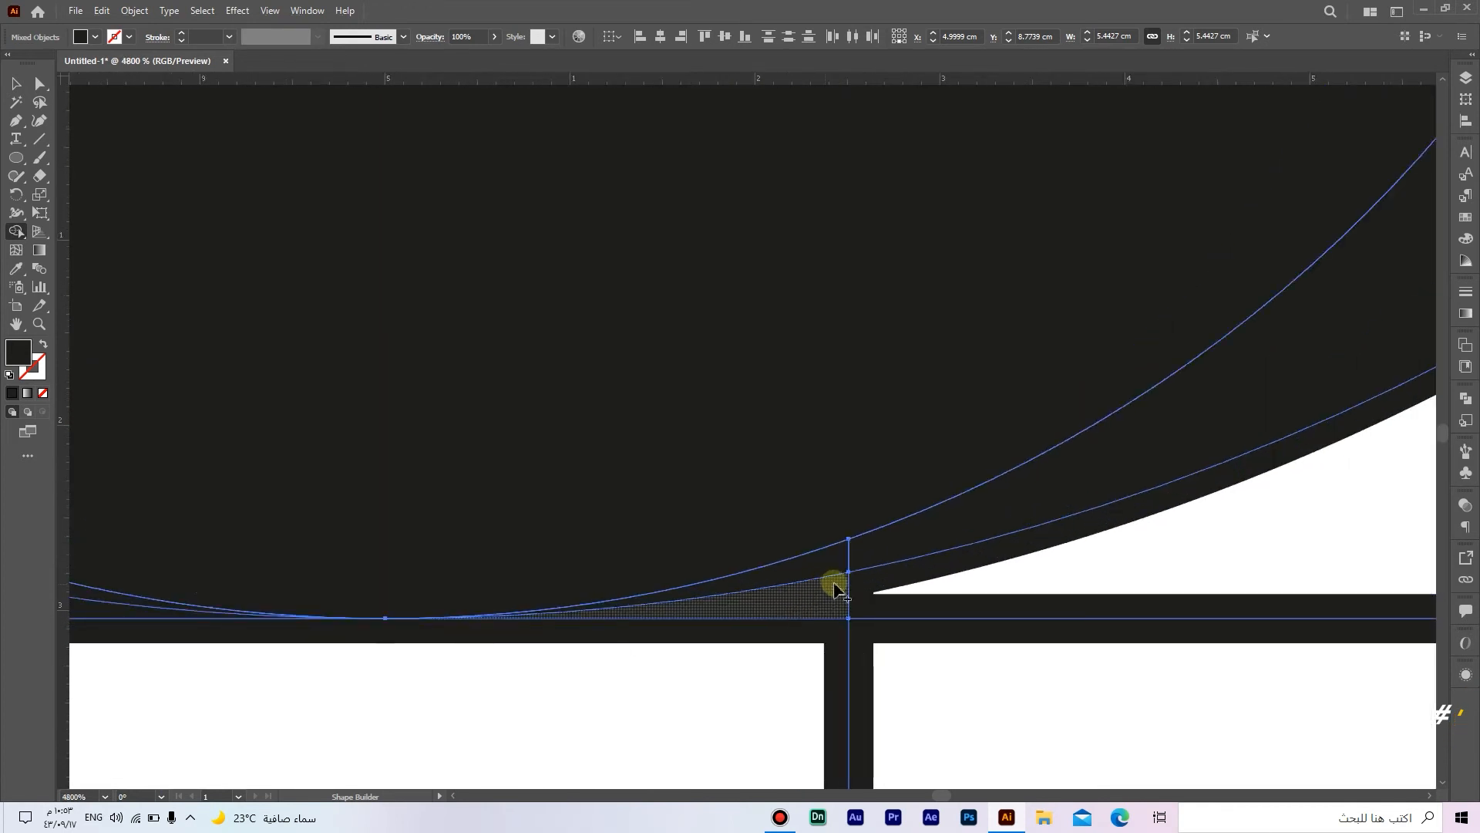
drag(450, 618, 979, 645)
drag(690, 653, 908, 666)
drag(689, 604, 605, 587)
scroll(691, 593, down, 6)
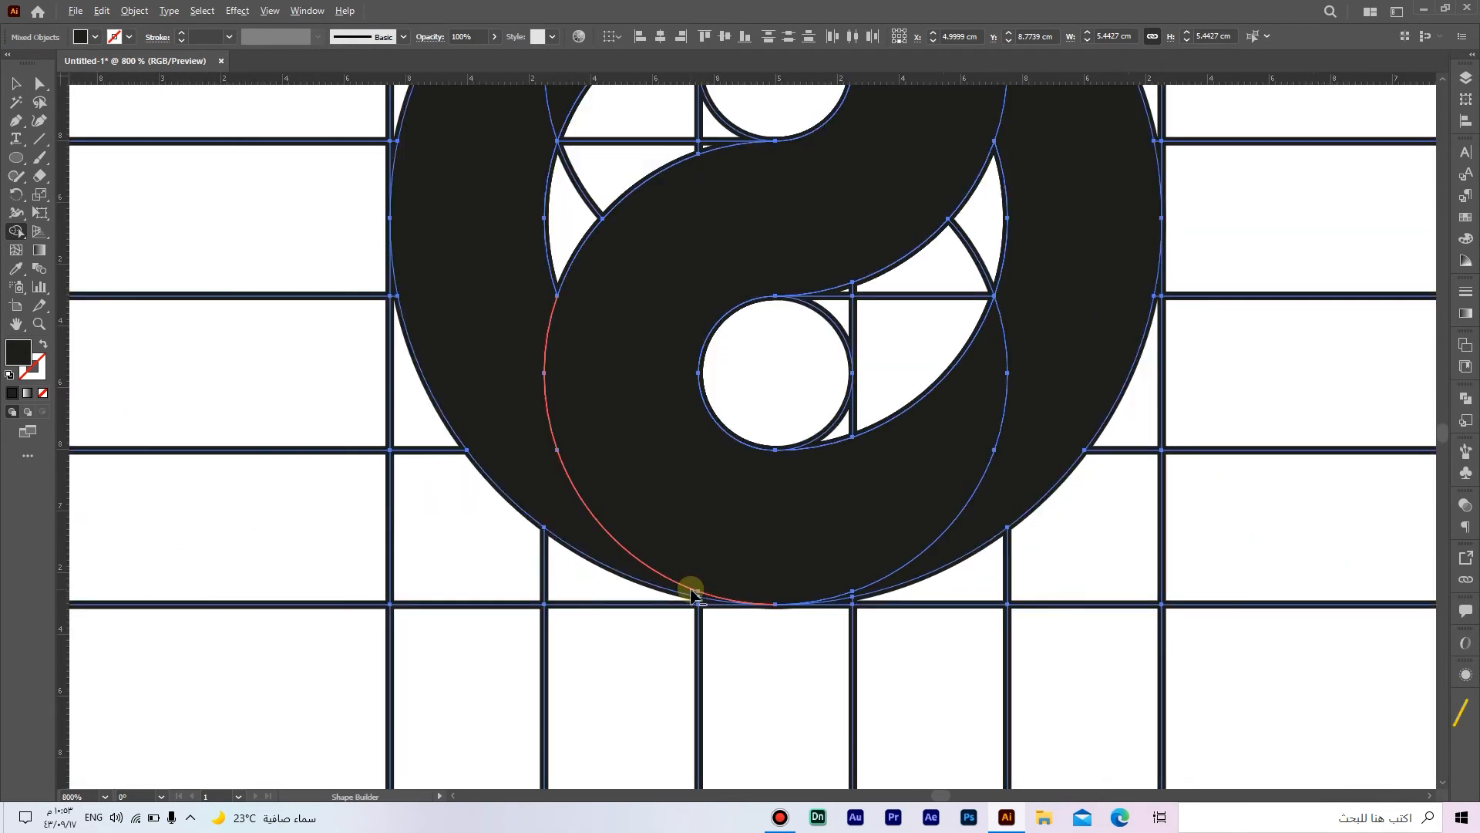
drag(800, 436, 791, 618)
scroll(794, 355, up, 2)
scroll(803, 335, up, 5)
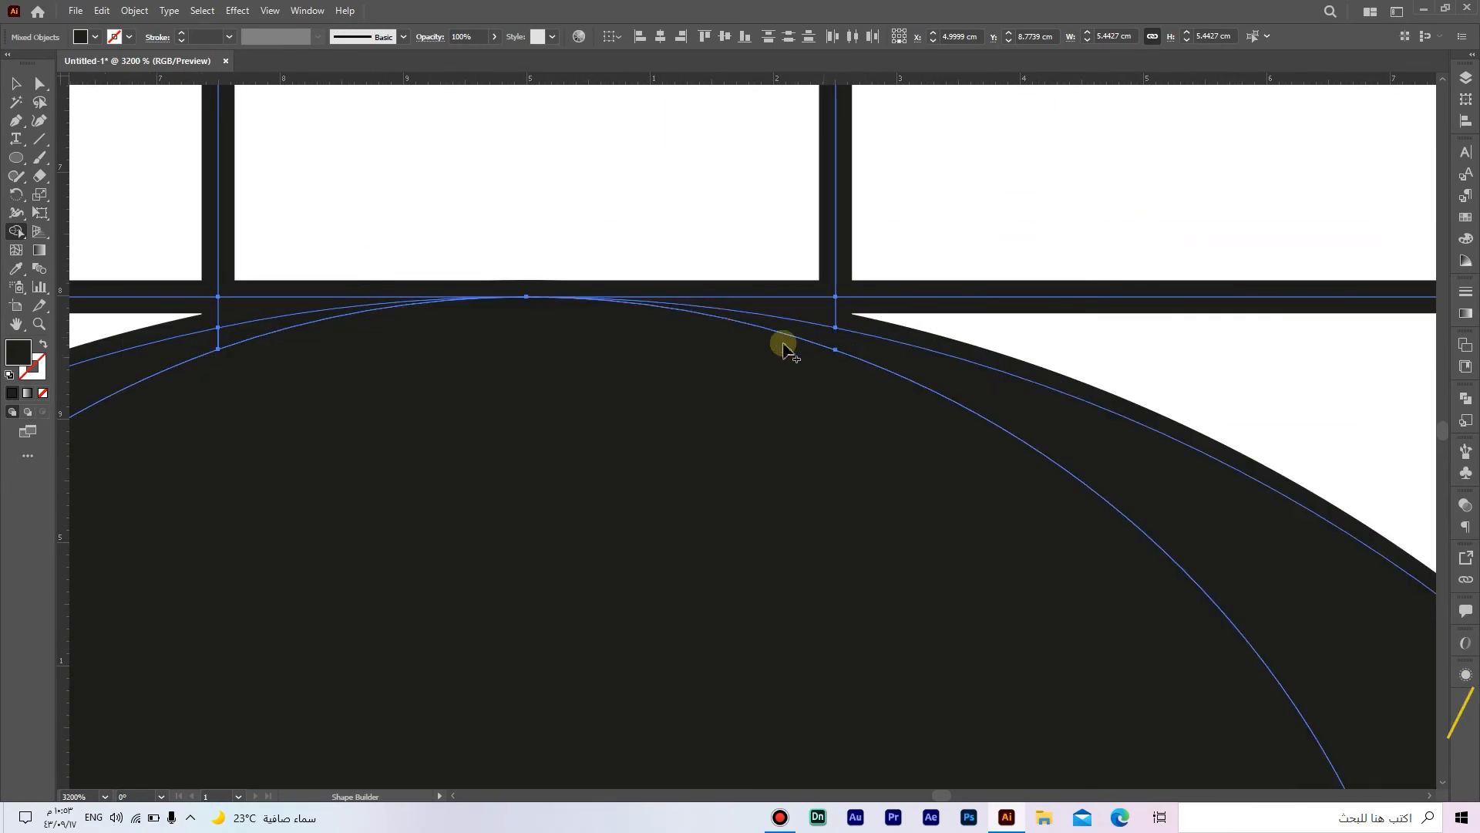
drag(539, 355, 888, 375)
drag(583, 357, 525, 374)
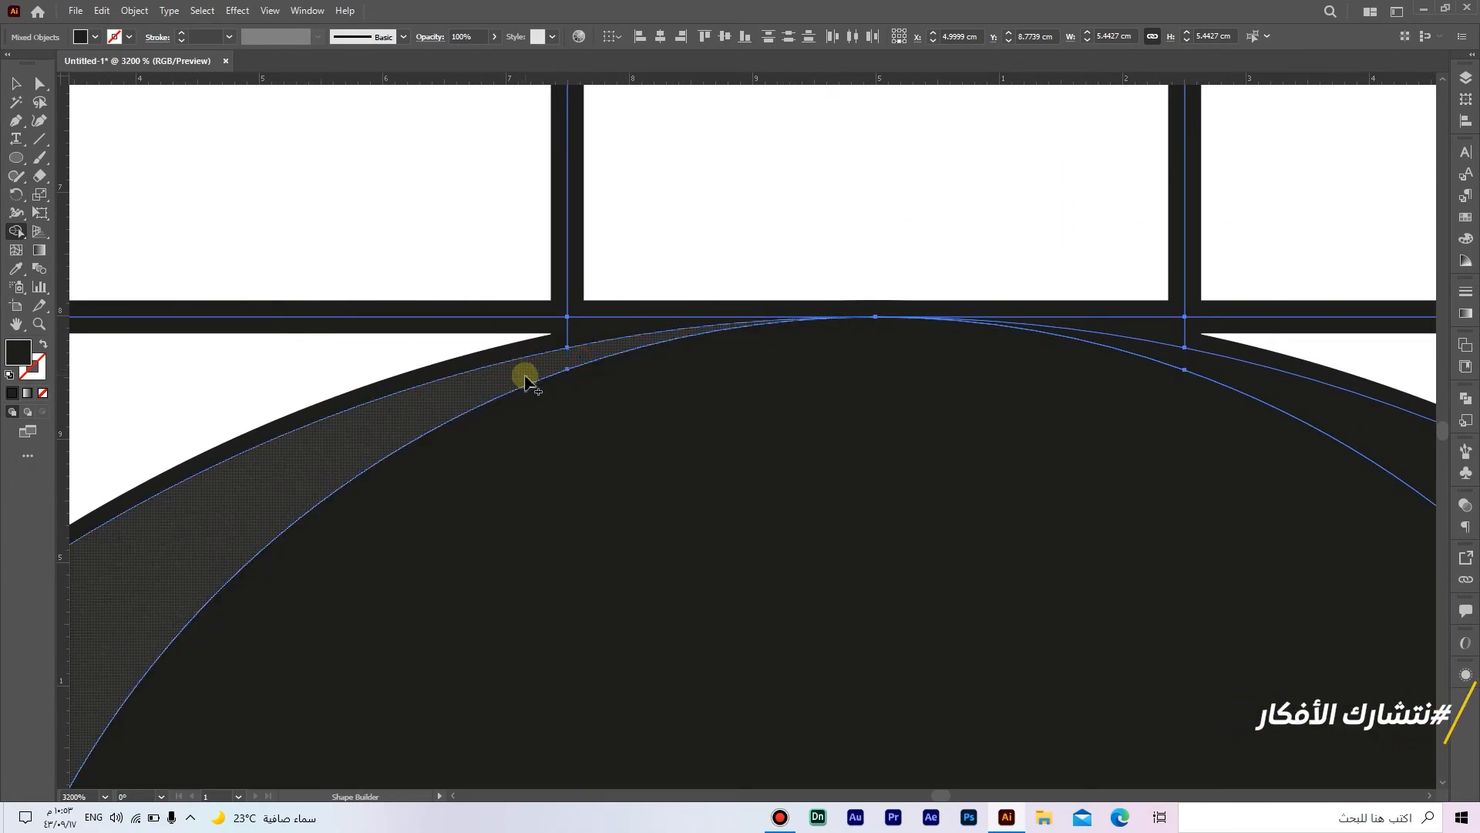
Step: Fill the remaining right crescent region with Shape Builder
scroll(710, 381, down, 5)
drag(849, 501, 807, 365)
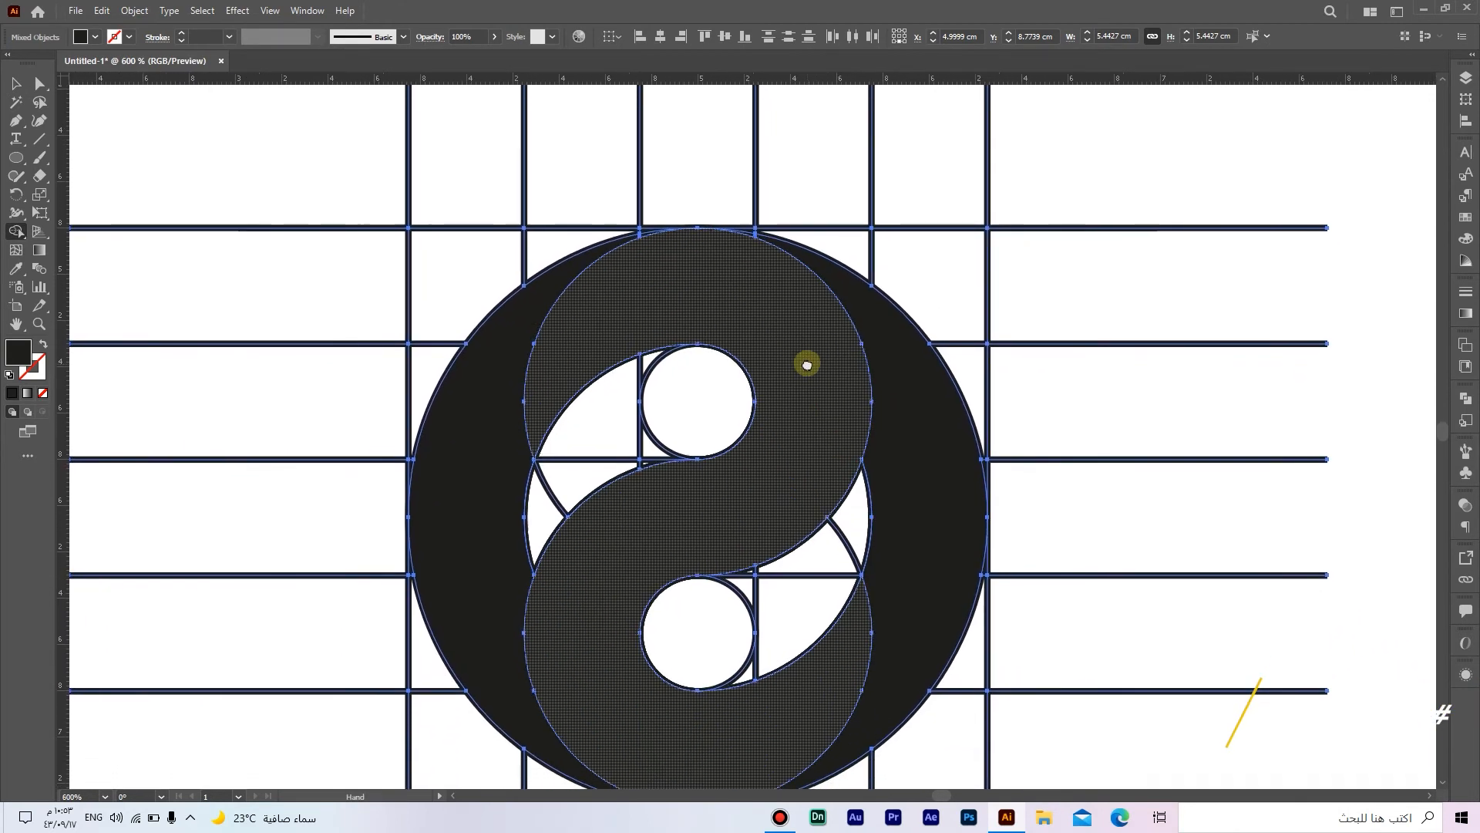
drag(938, 501, 948, 472)
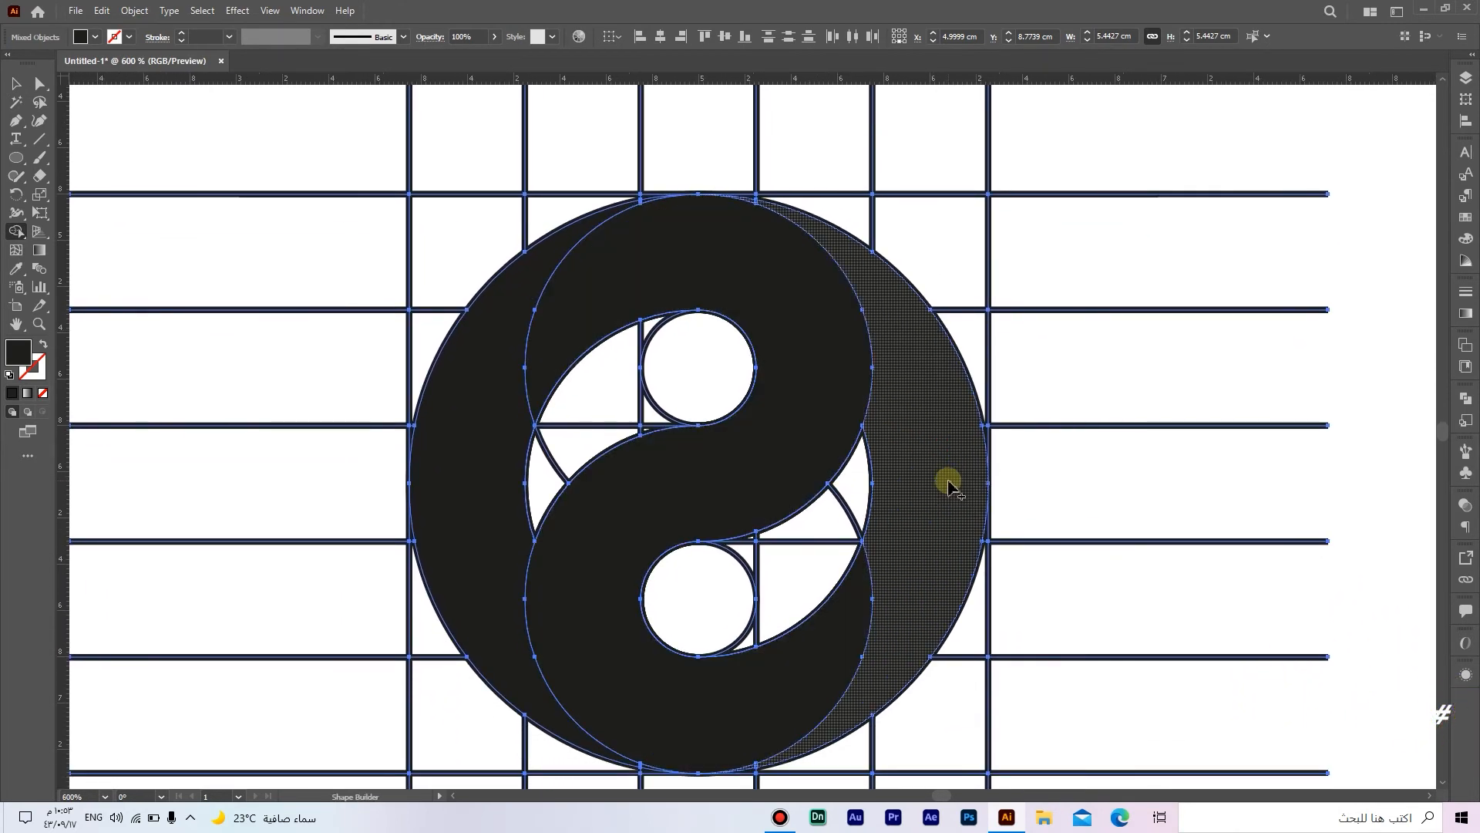
scroll(948, 485, down, 5)
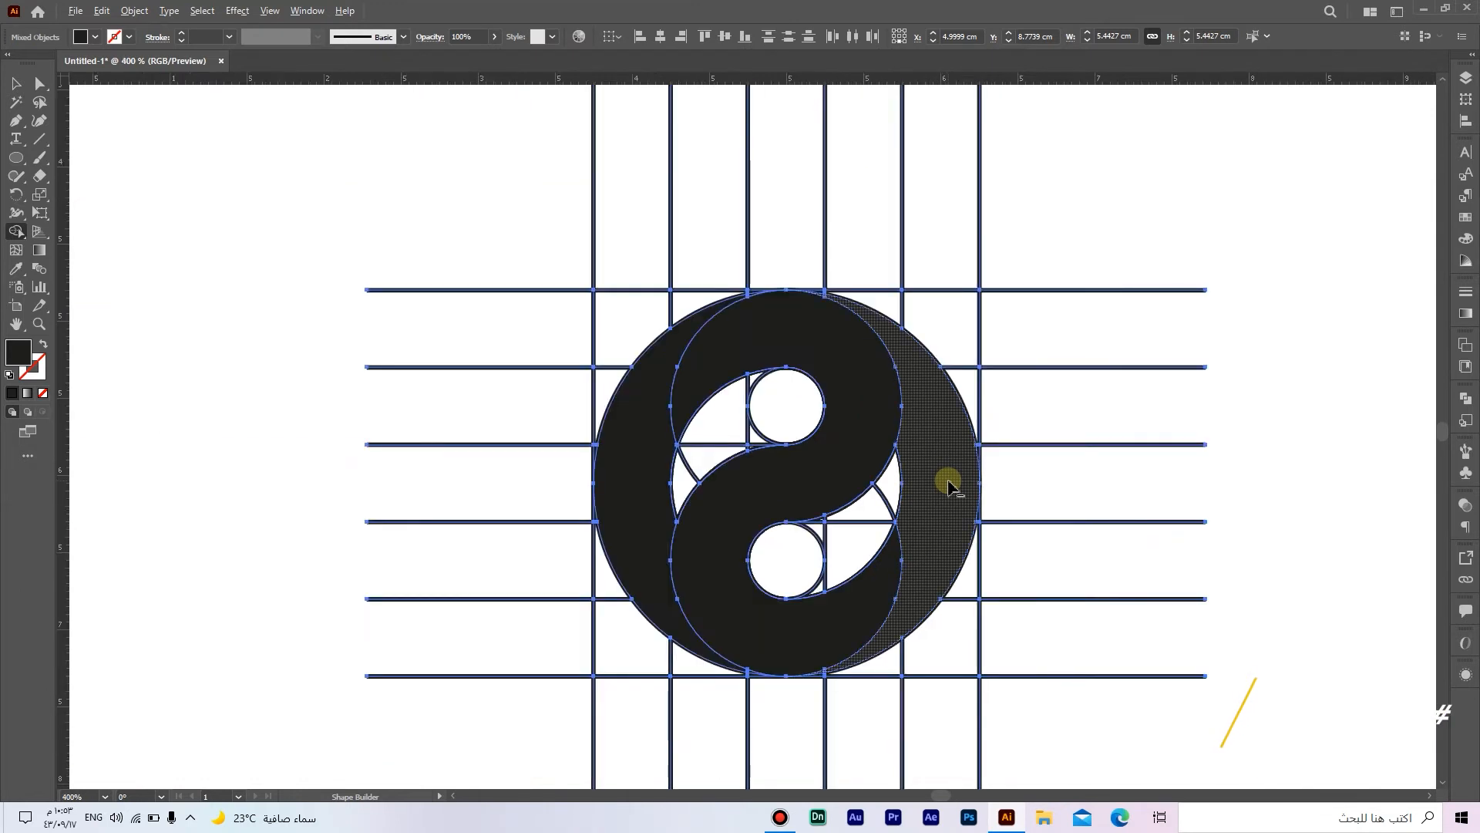
Step: Select the filled logo pieces with Direct Selection and copy them
key(a)
click(1172, 529)
drag(1176, 530, 1101, 557)
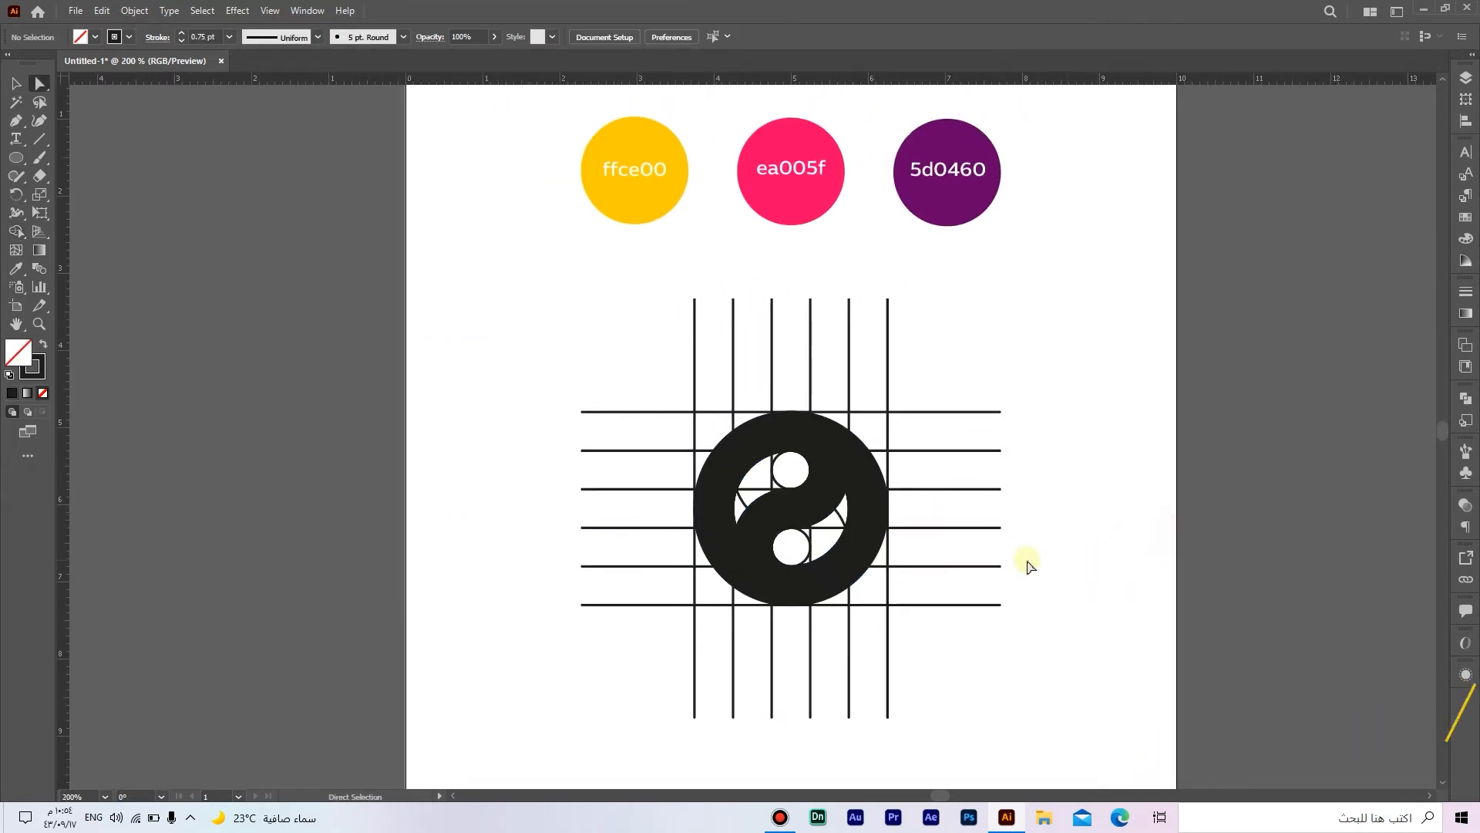
click(833, 471)
shift+click(734, 498)
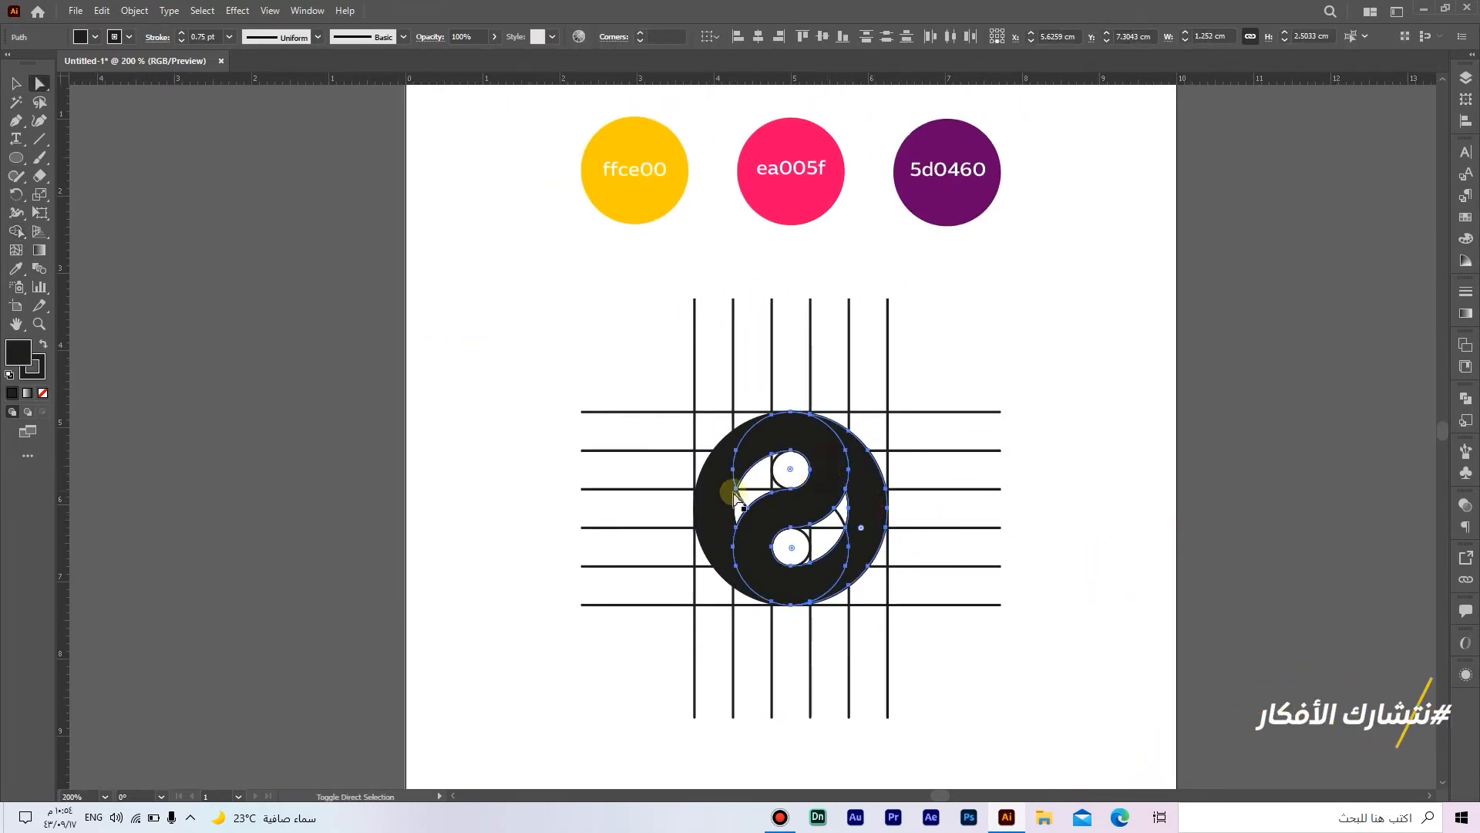
shift+click(746, 502)
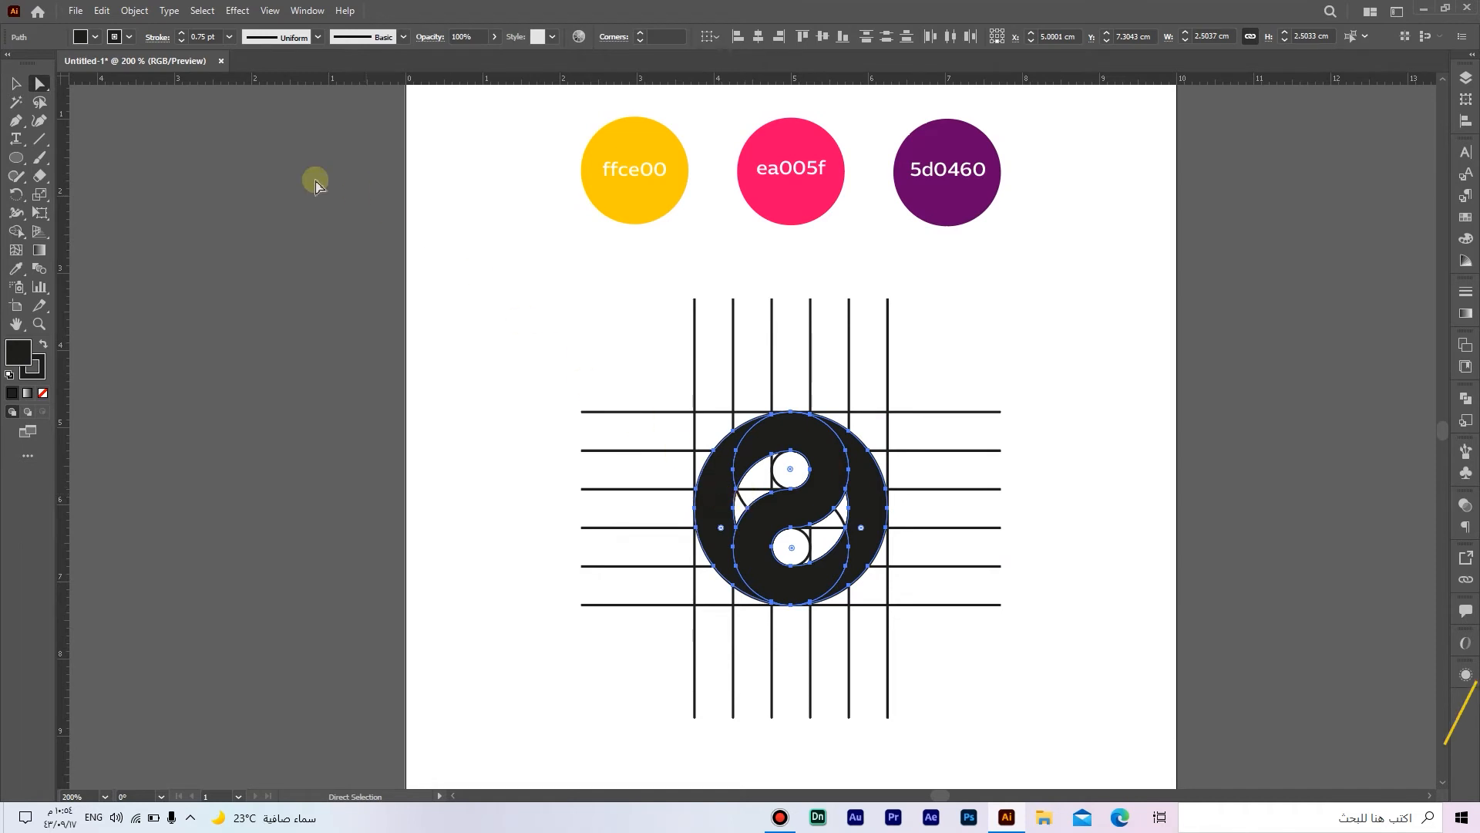
click(101, 10)
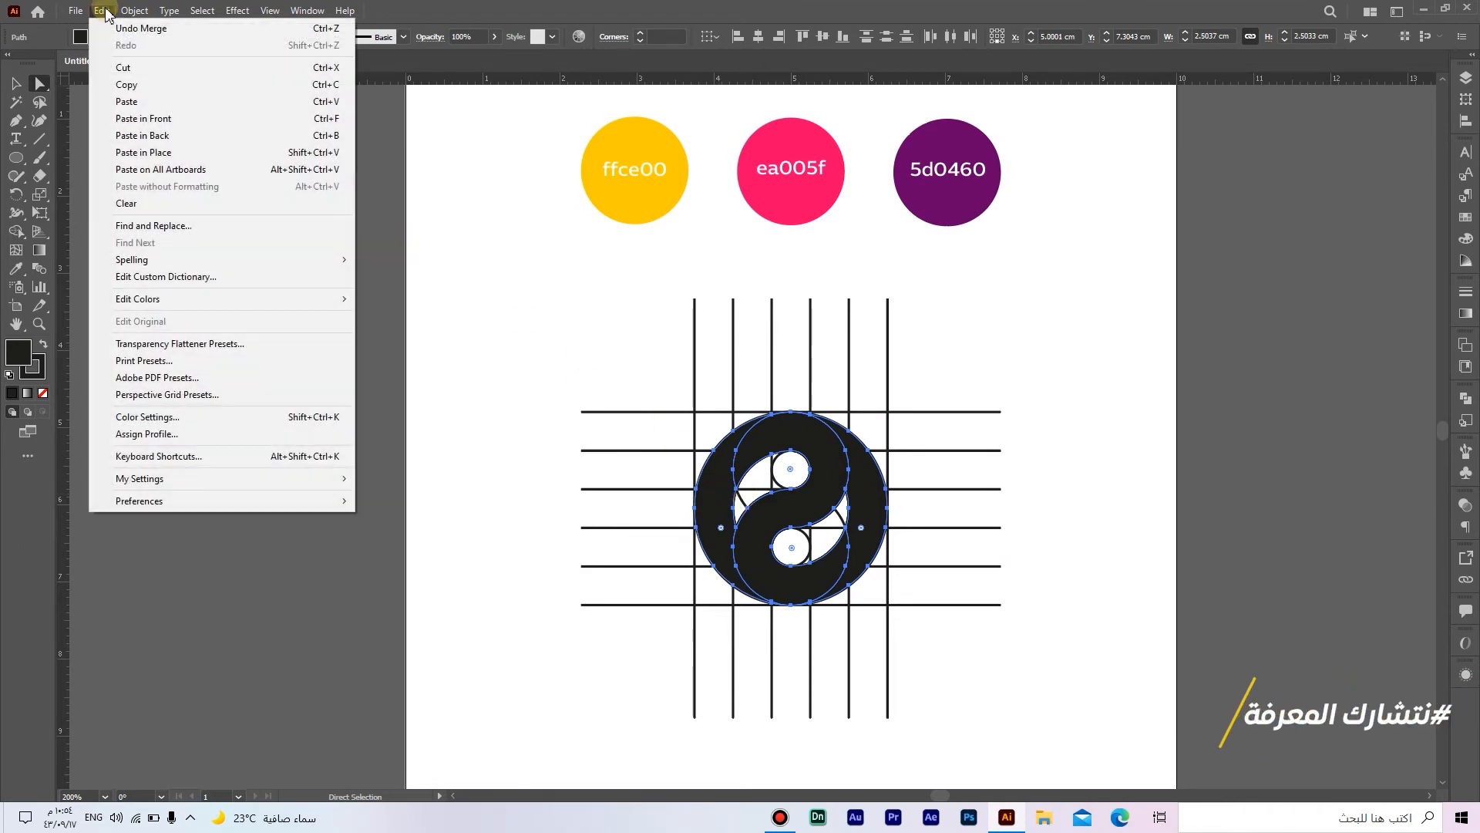
click(126, 84)
Step: Delete the whole guide grid and construction circles from the artboard
key(ctrl+minus)
drag(1005, 730, 559, 374)
key(Delete)
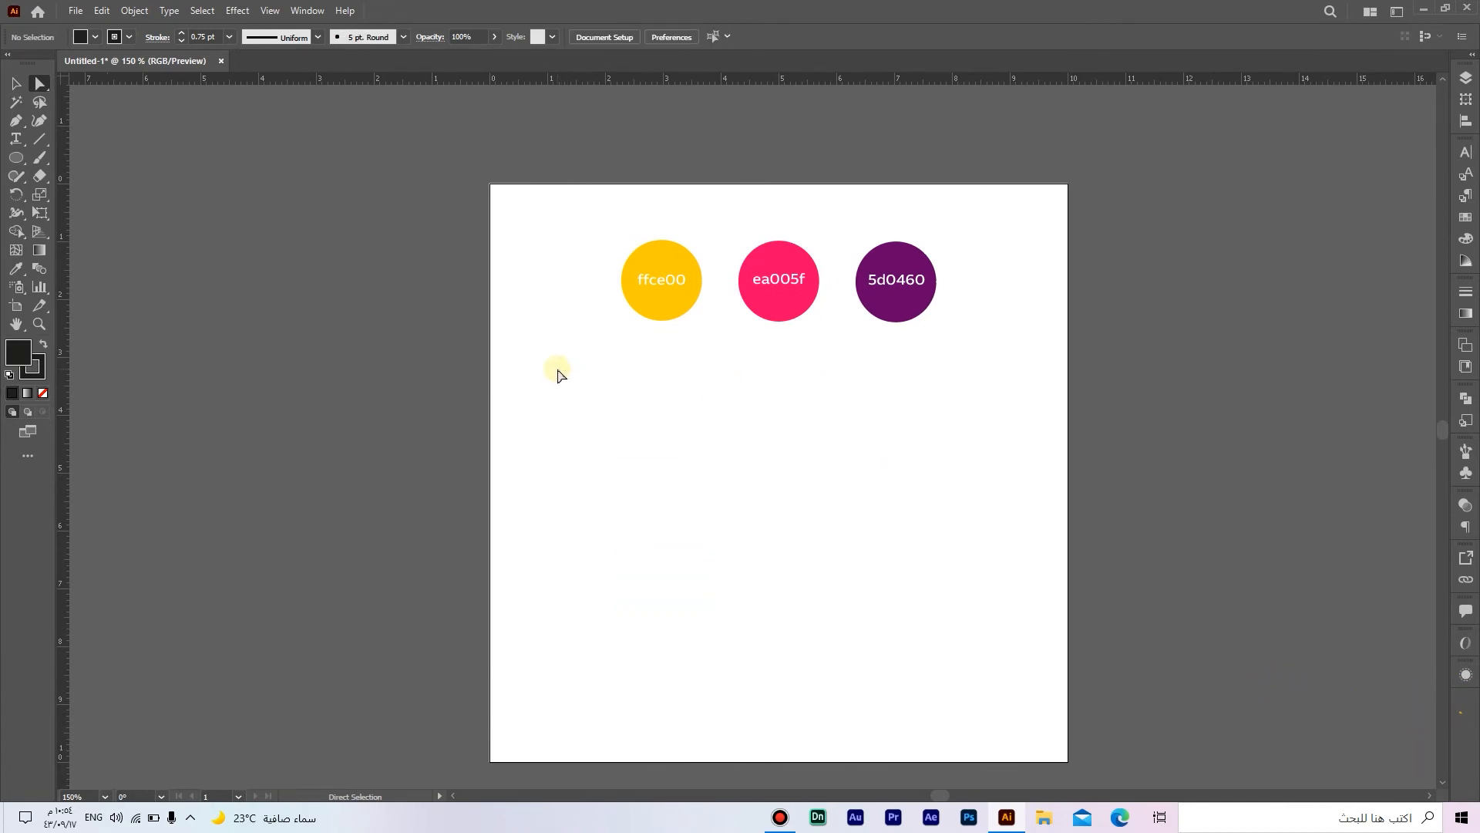
Step: Paste the copied logo pieces in front and set their stroke to none
click(101, 10)
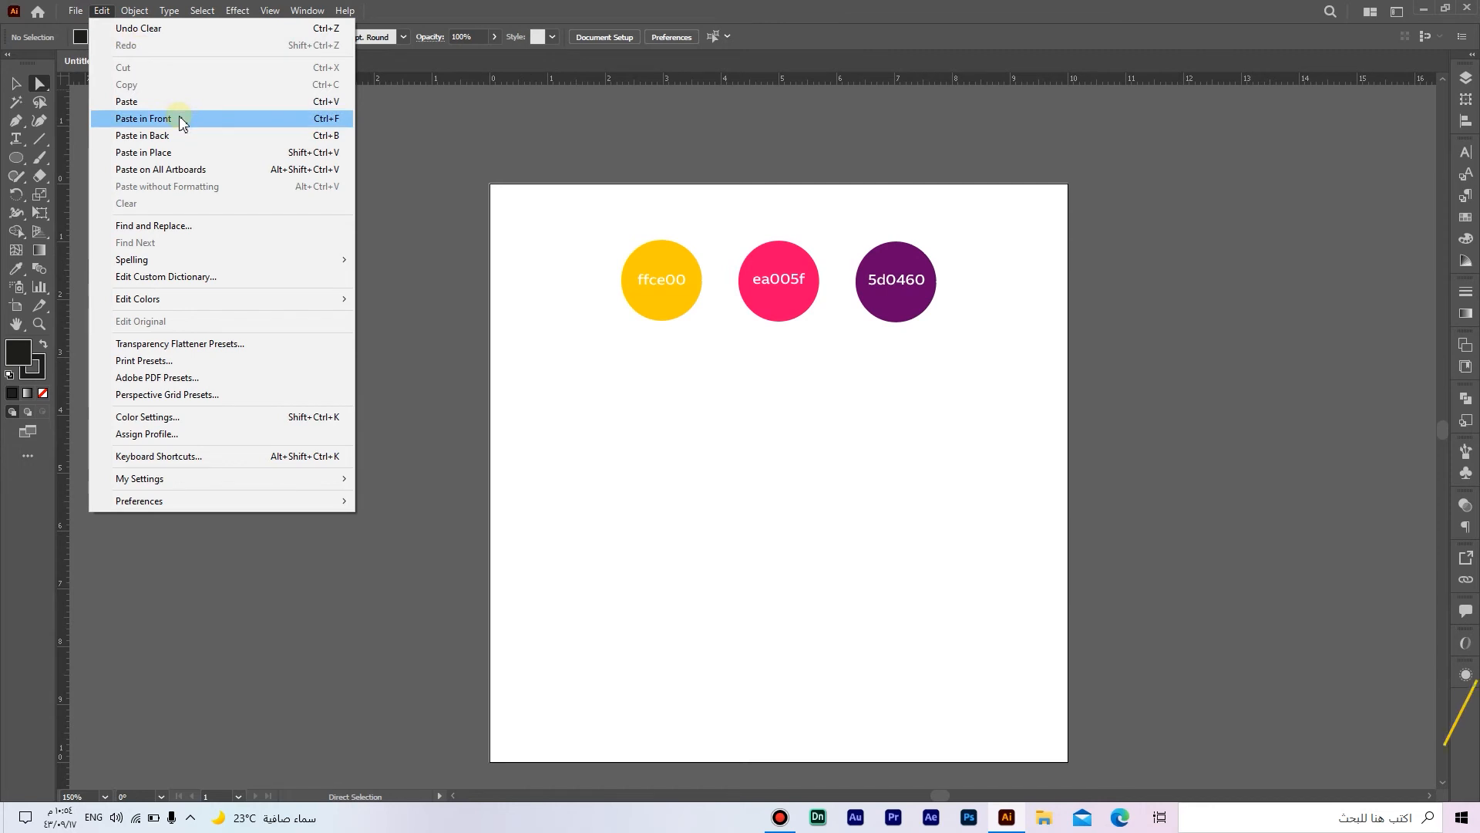
click(143, 118)
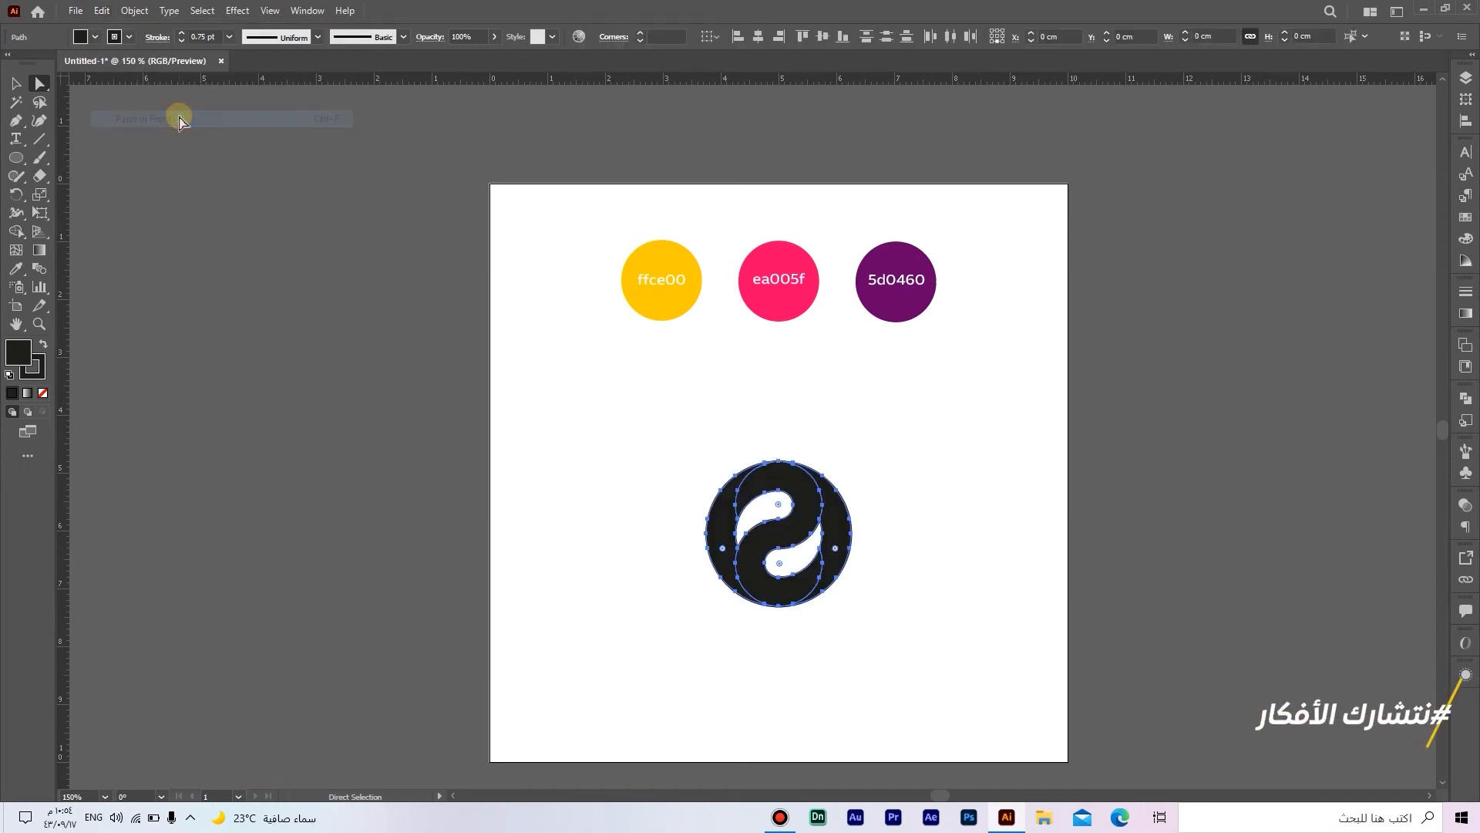
click(15, 82)
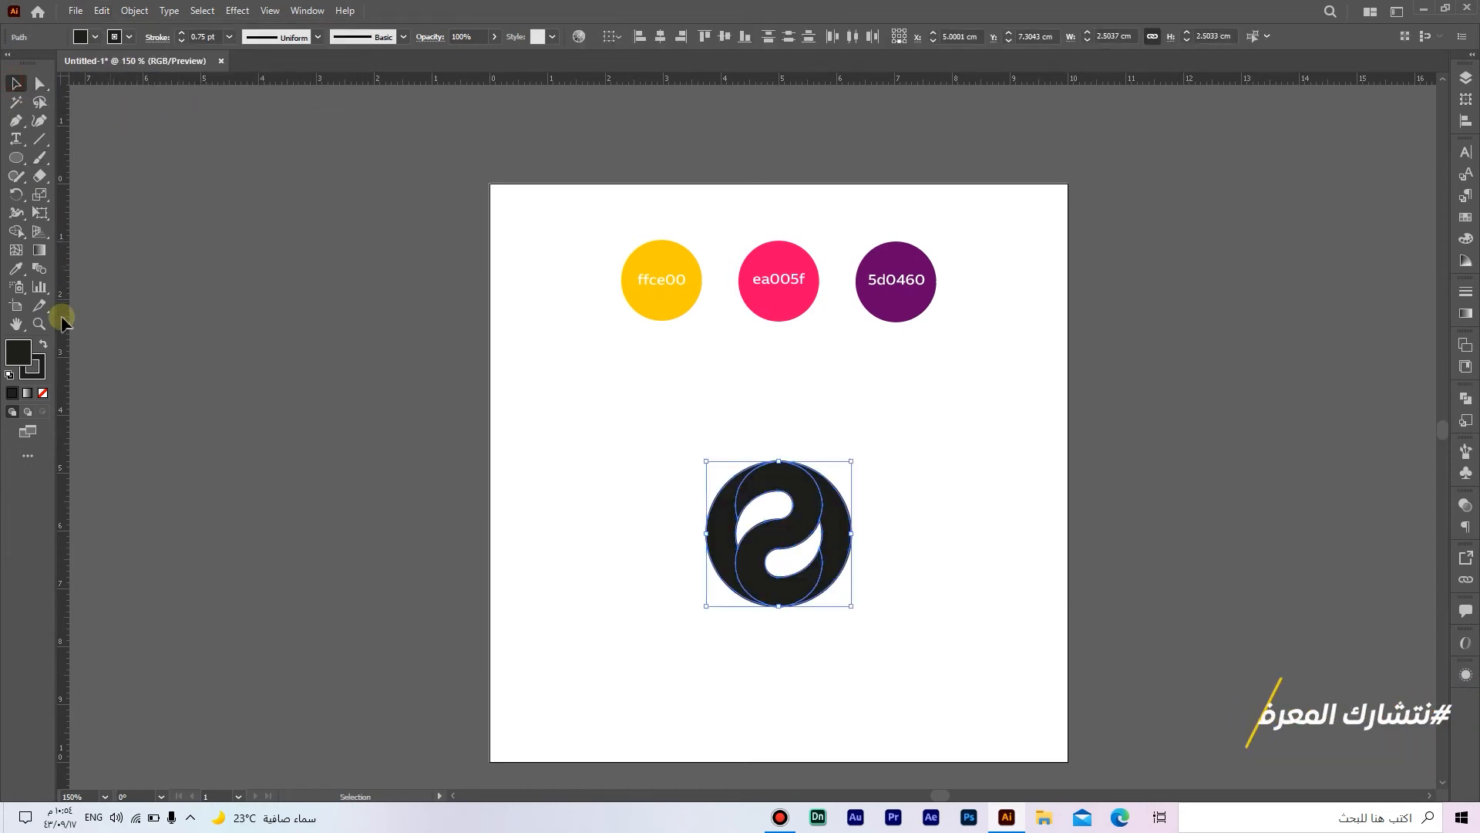
click(40, 372)
click(43, 392)
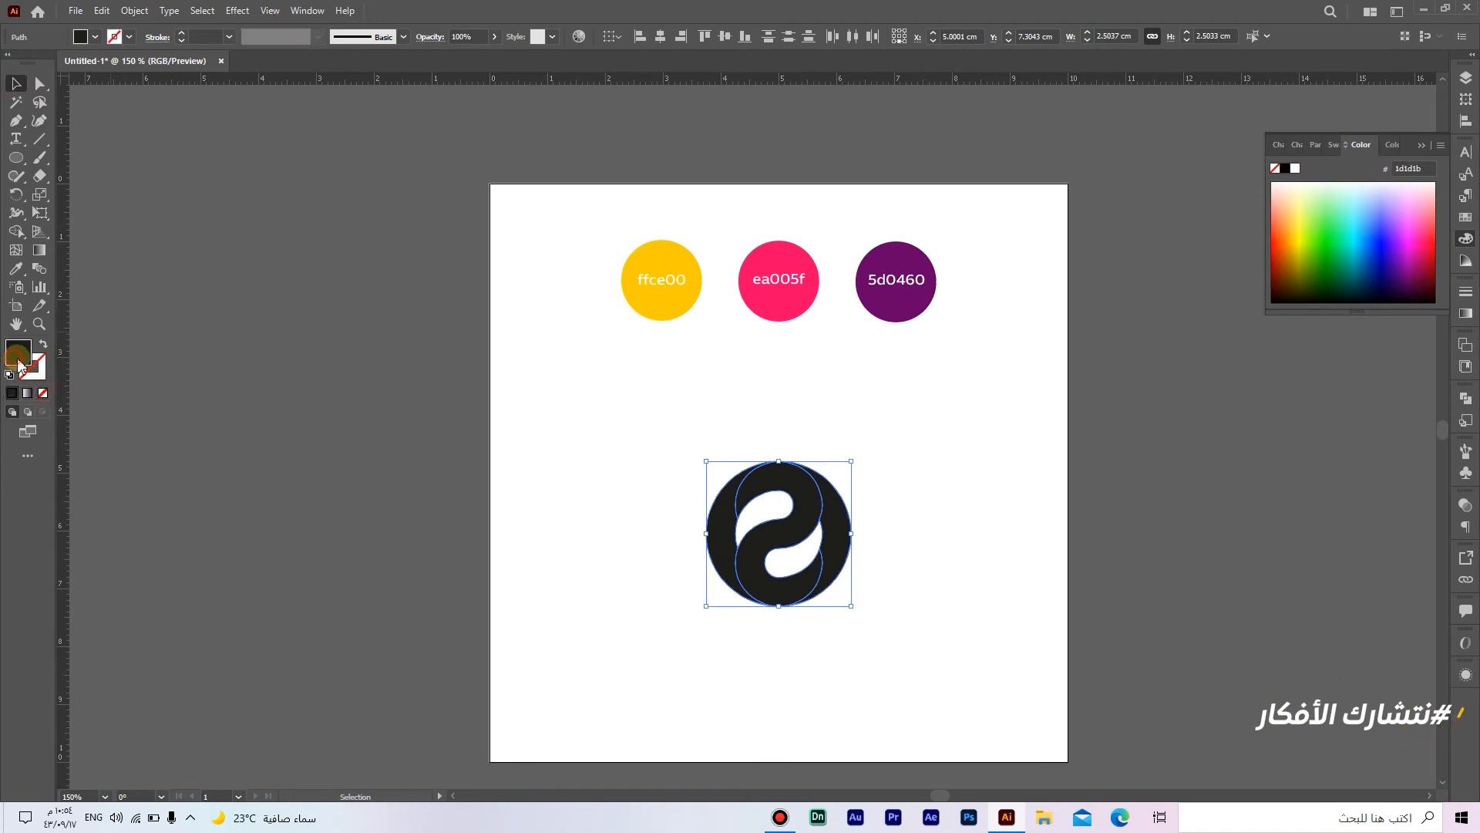
Step: Group the logo pieces and scale the group proportionally to about 4.47 cm wide
click(773, 532)
right_click(785, 532)
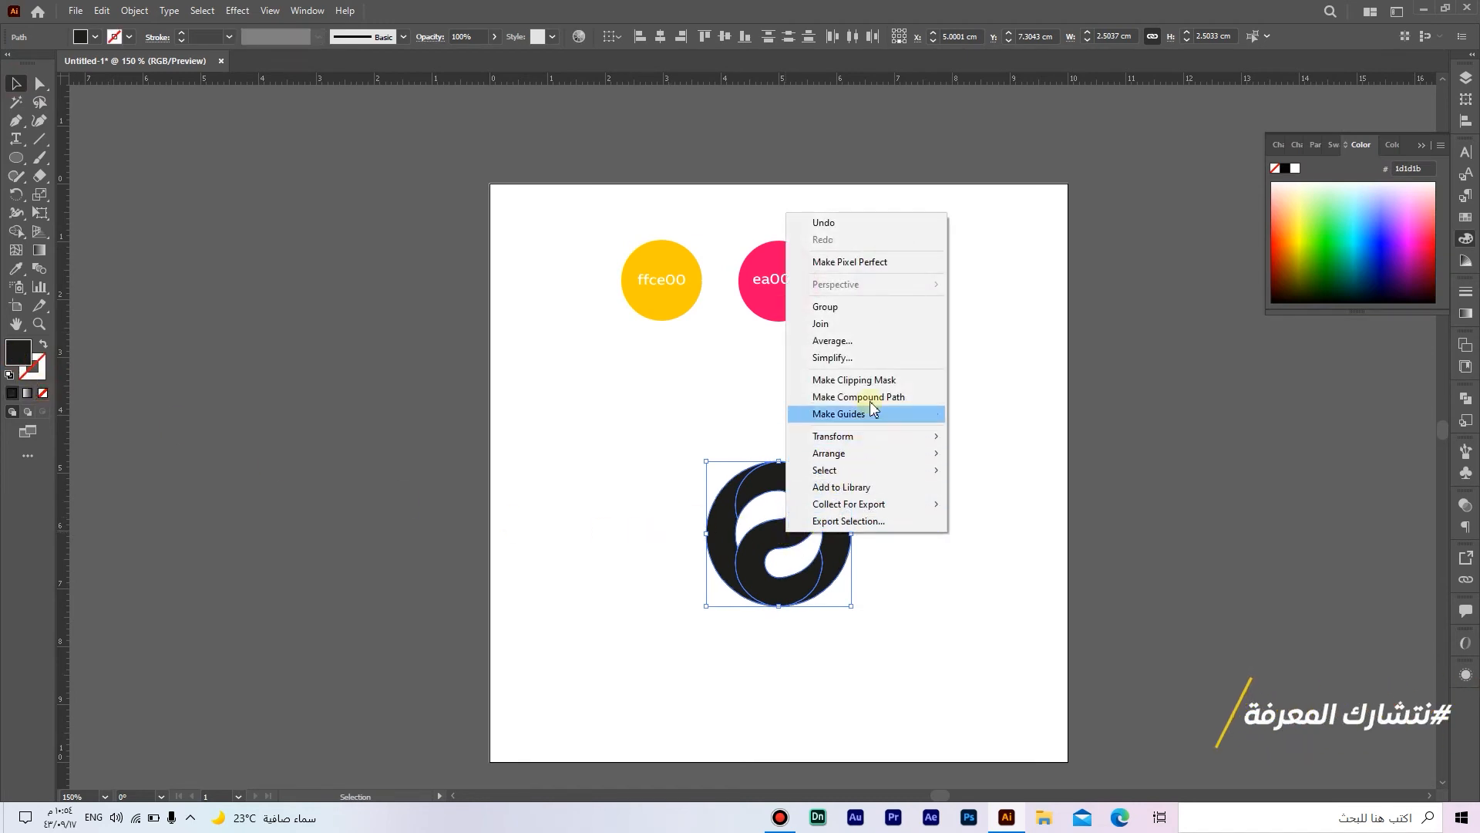
click(848, 307)
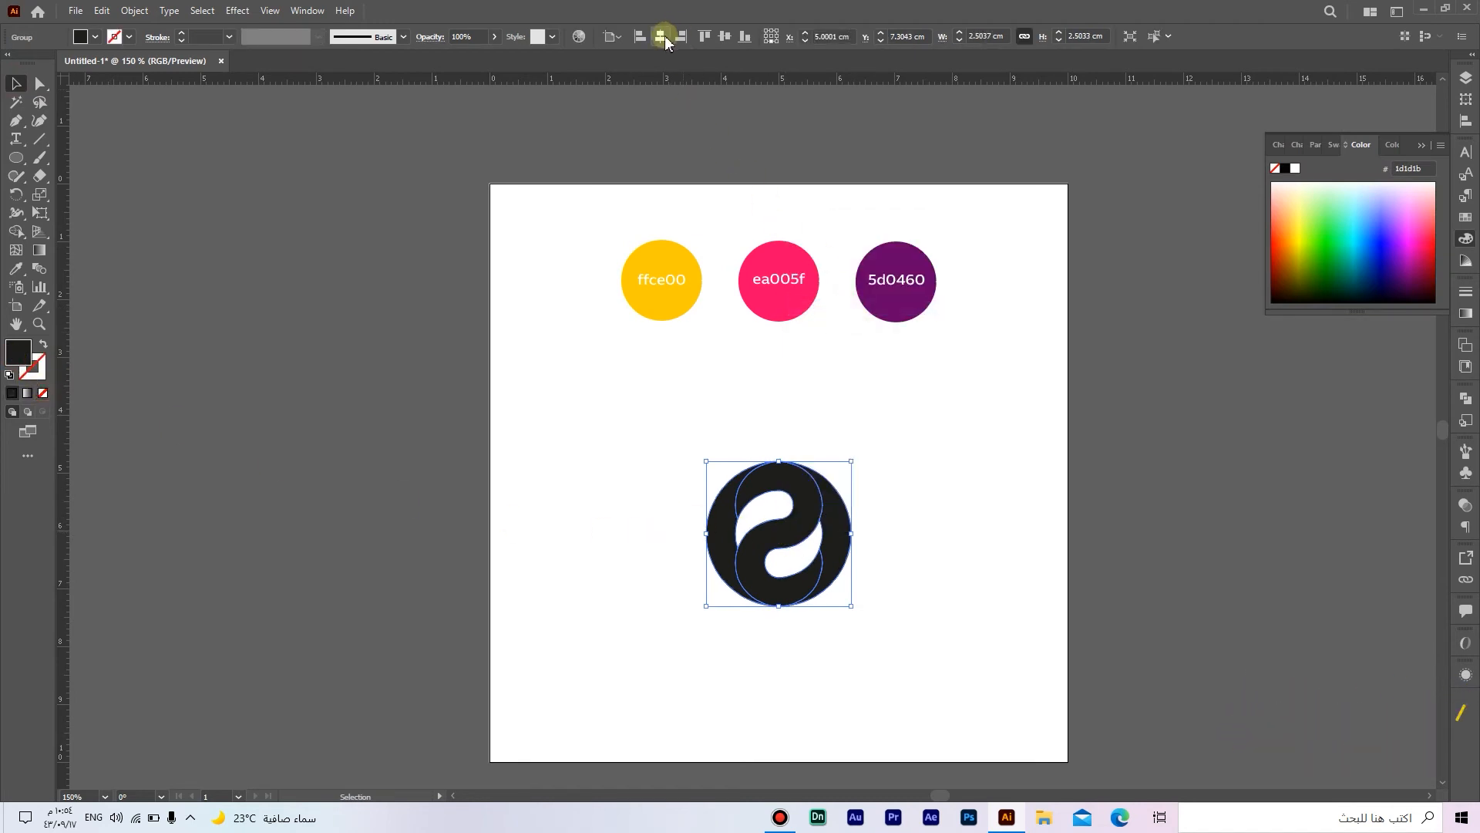
drag(779, 606, 778, 662)
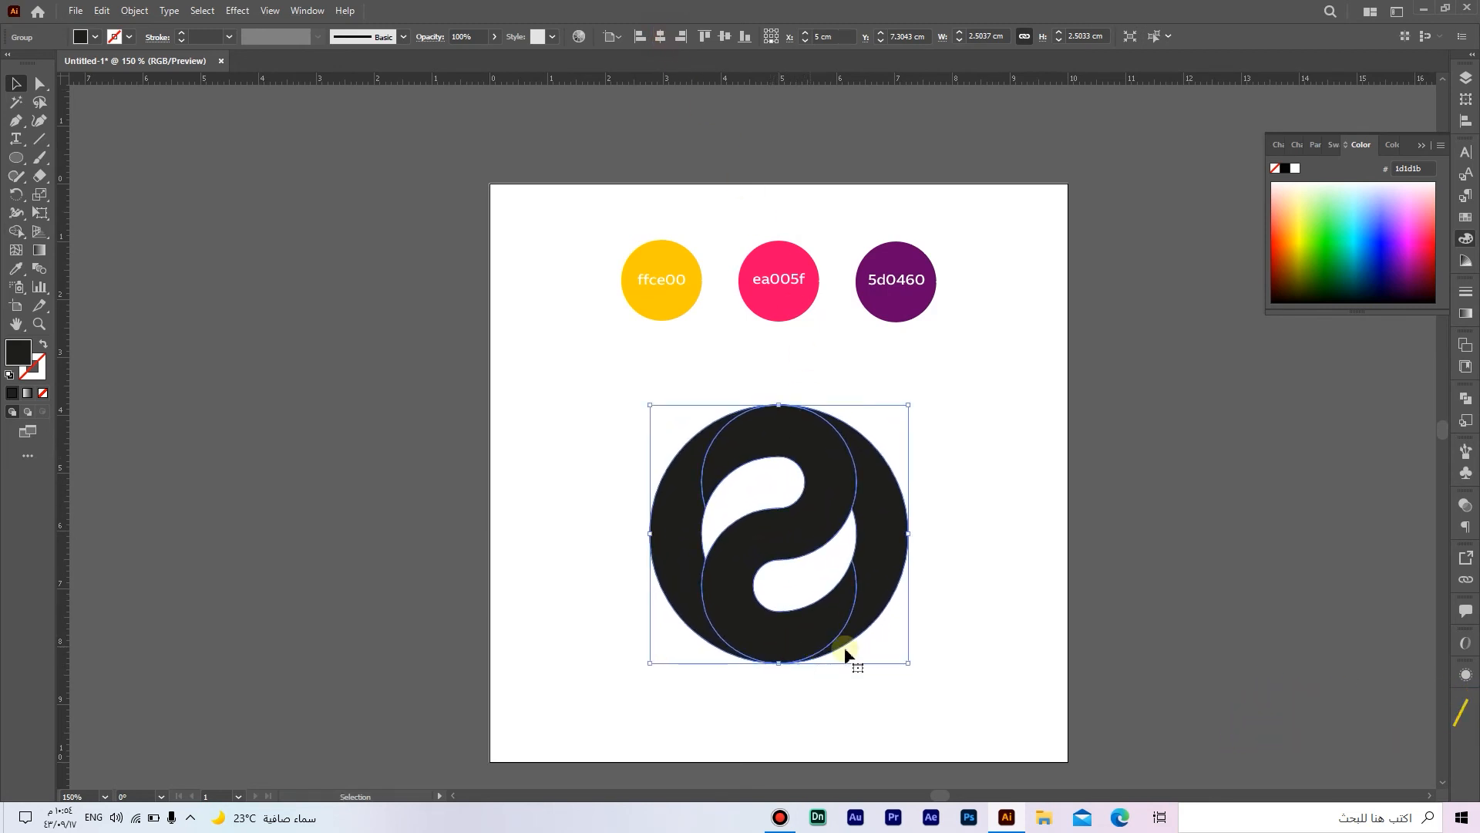
Step: Apply a linear gradient to the S shape, sampling yellow ffce00 for the start stop and purple 5d0460 for the end stop
click(954, 609)
key(a)
click(794, 634)
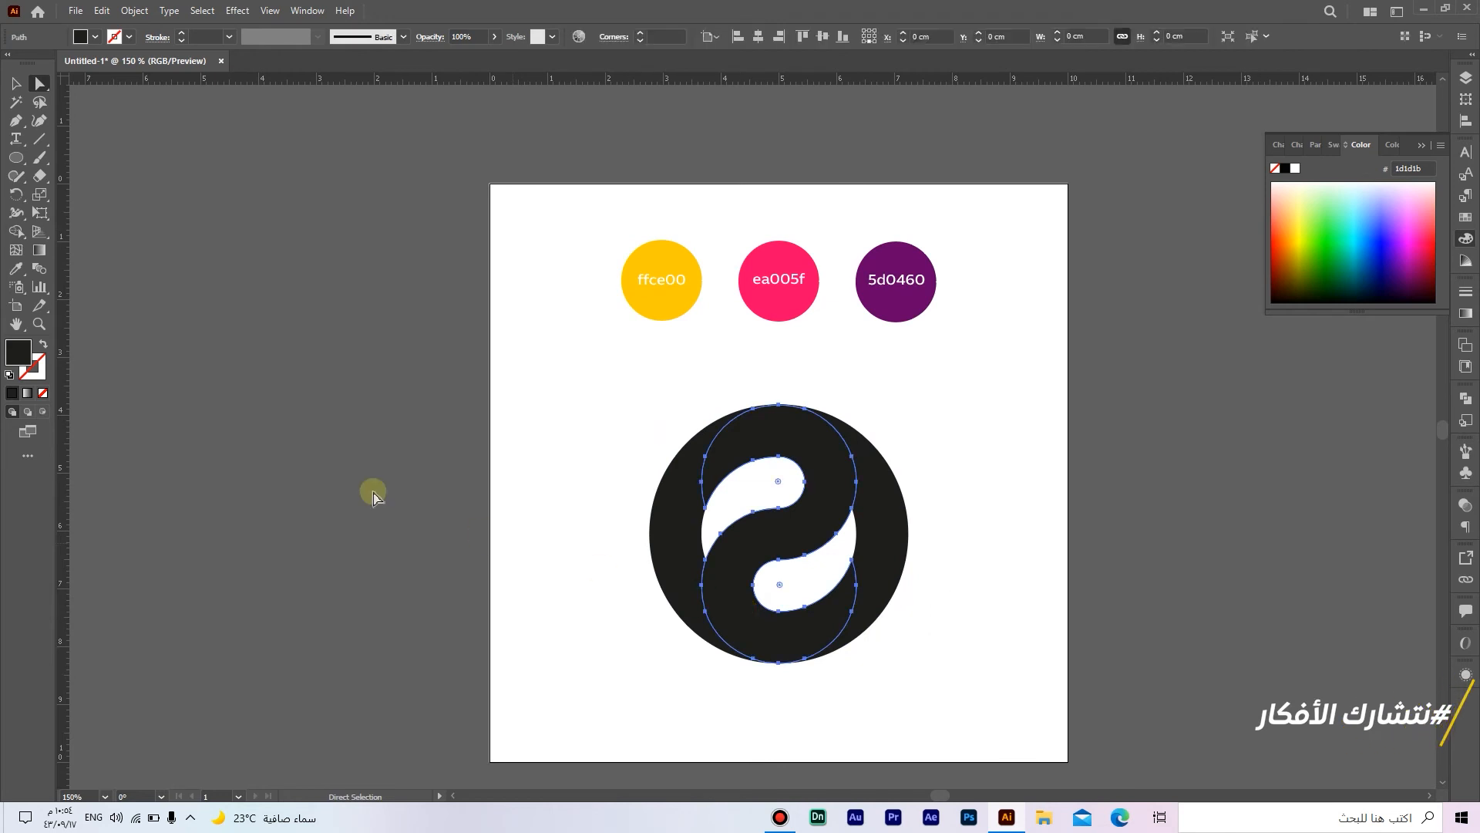
click(27, 392)
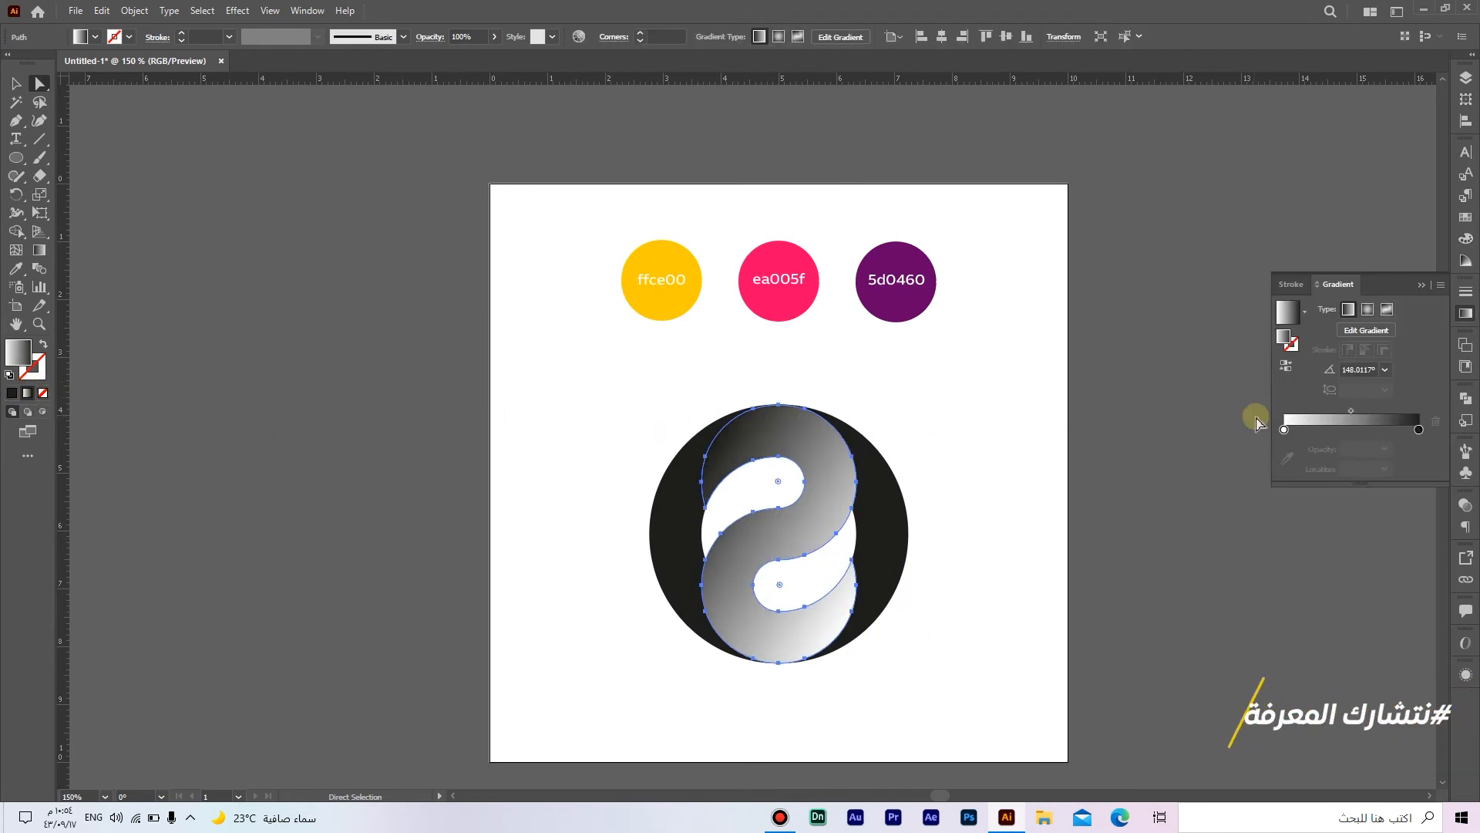
click(1284, 430)
click(1287, 457)
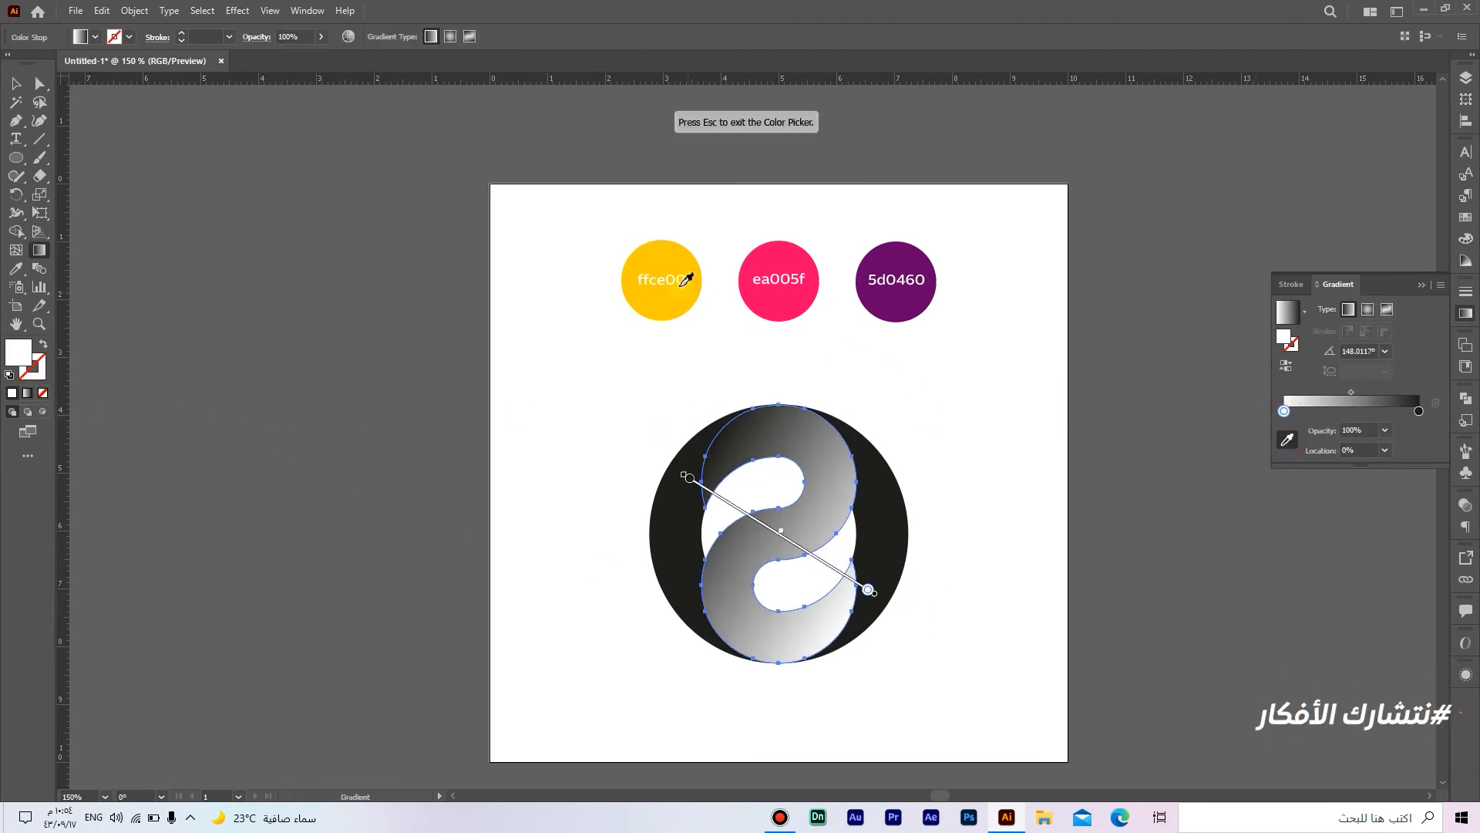
click(667, 252)
click(1419, 411)
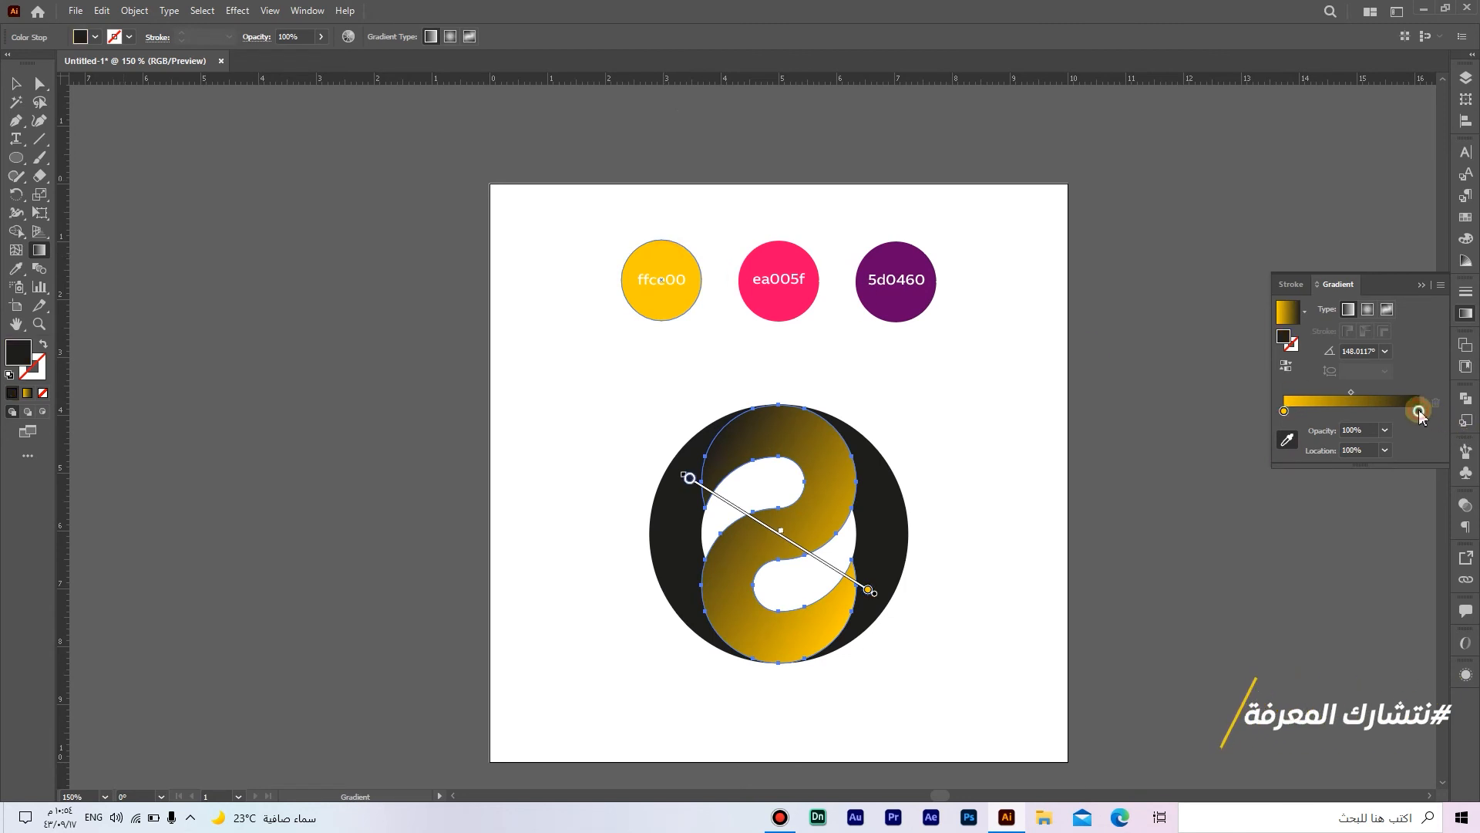
click(909, 260)
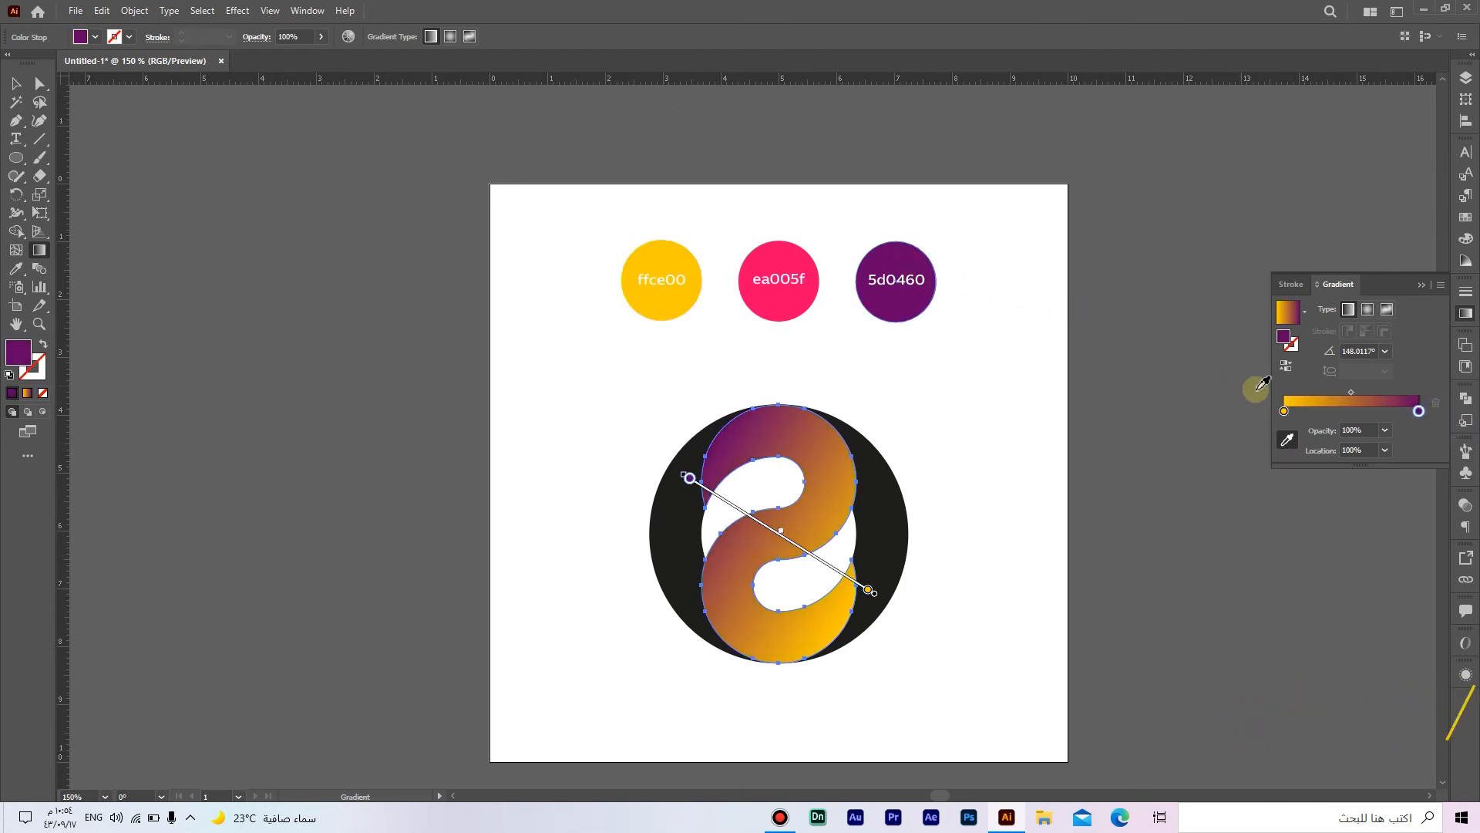
Step: Add a middle gradient stop at 50% location and sample pink ea005f for it
click(1294, 412)
drag(1356, 412, 1358, 412)
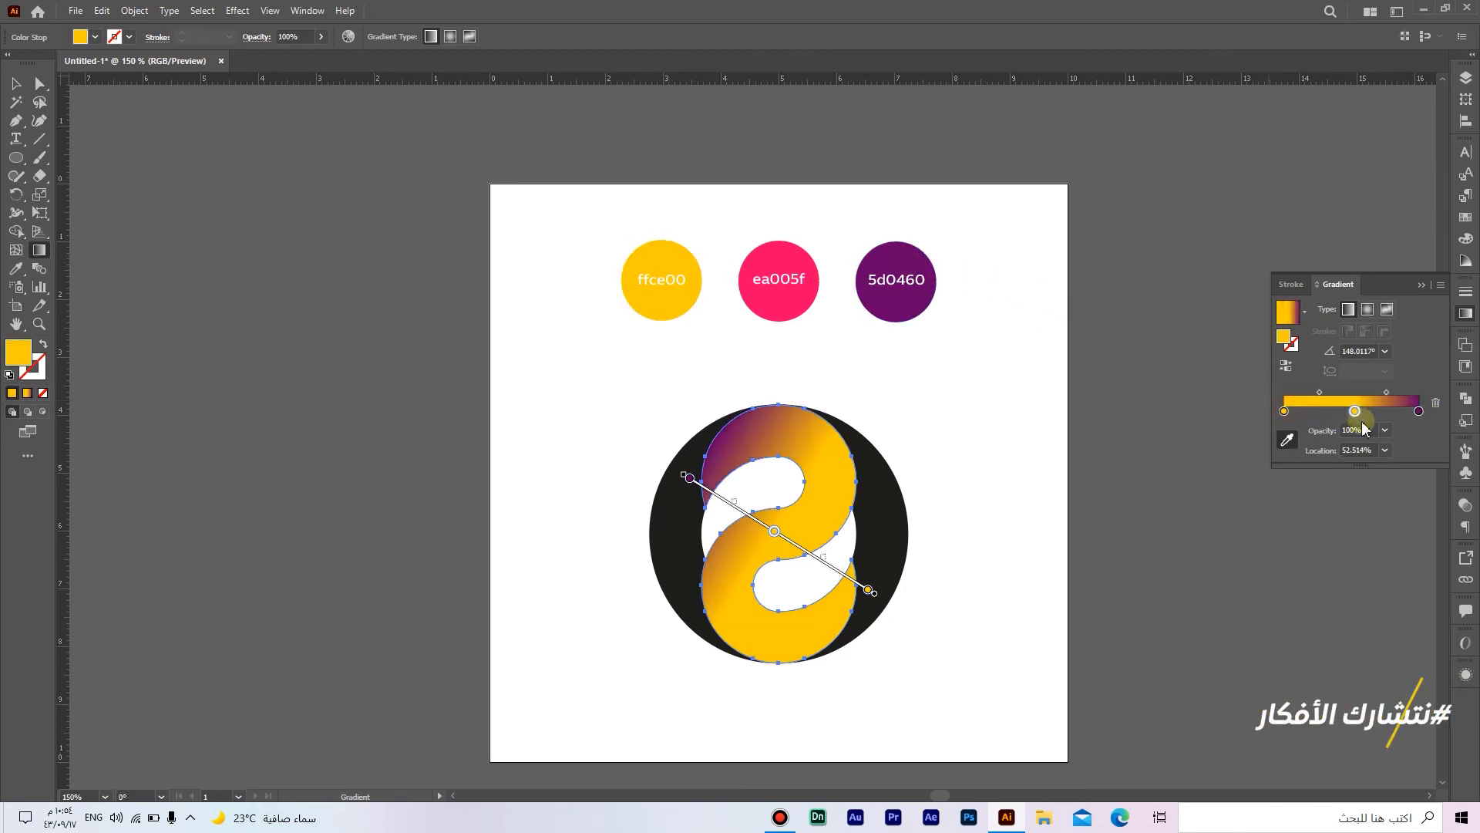
click(1375, 451)
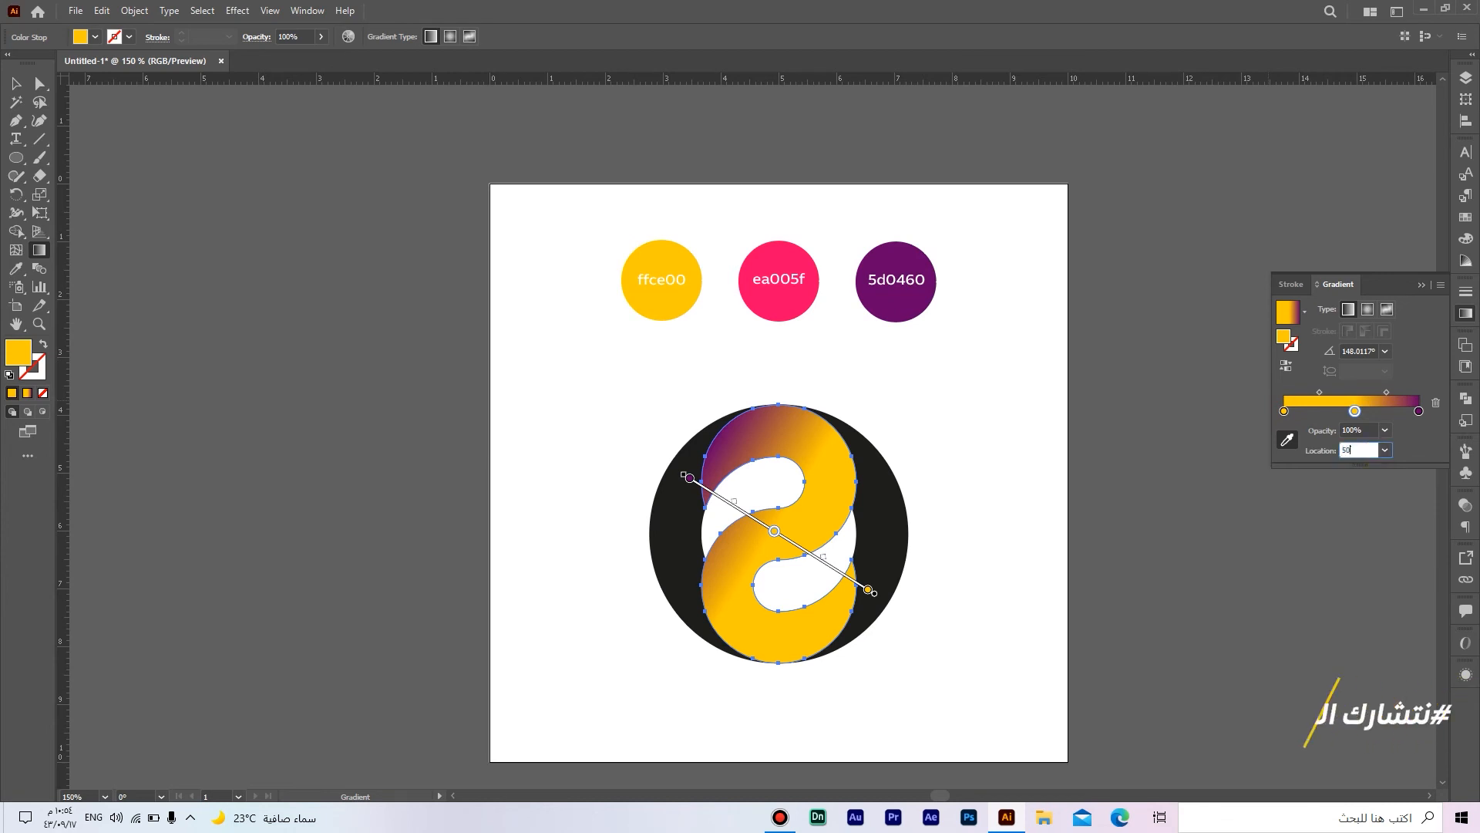
text(50)
key(Return)
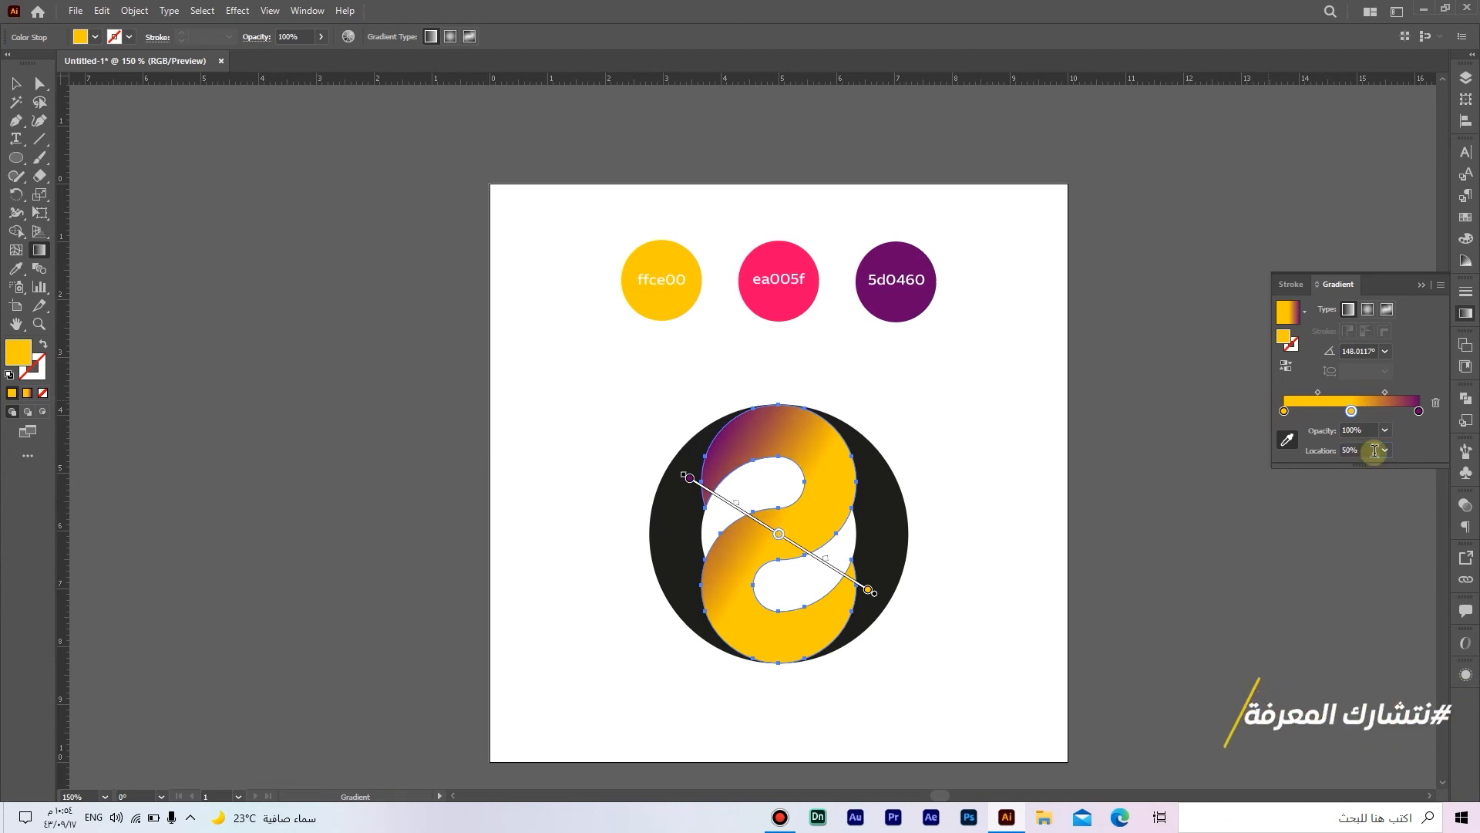
click(781, 251)
Step: Copy the S shape's gradient onto the right crescent with the Eyedropper
key(a)
click(916, 445)
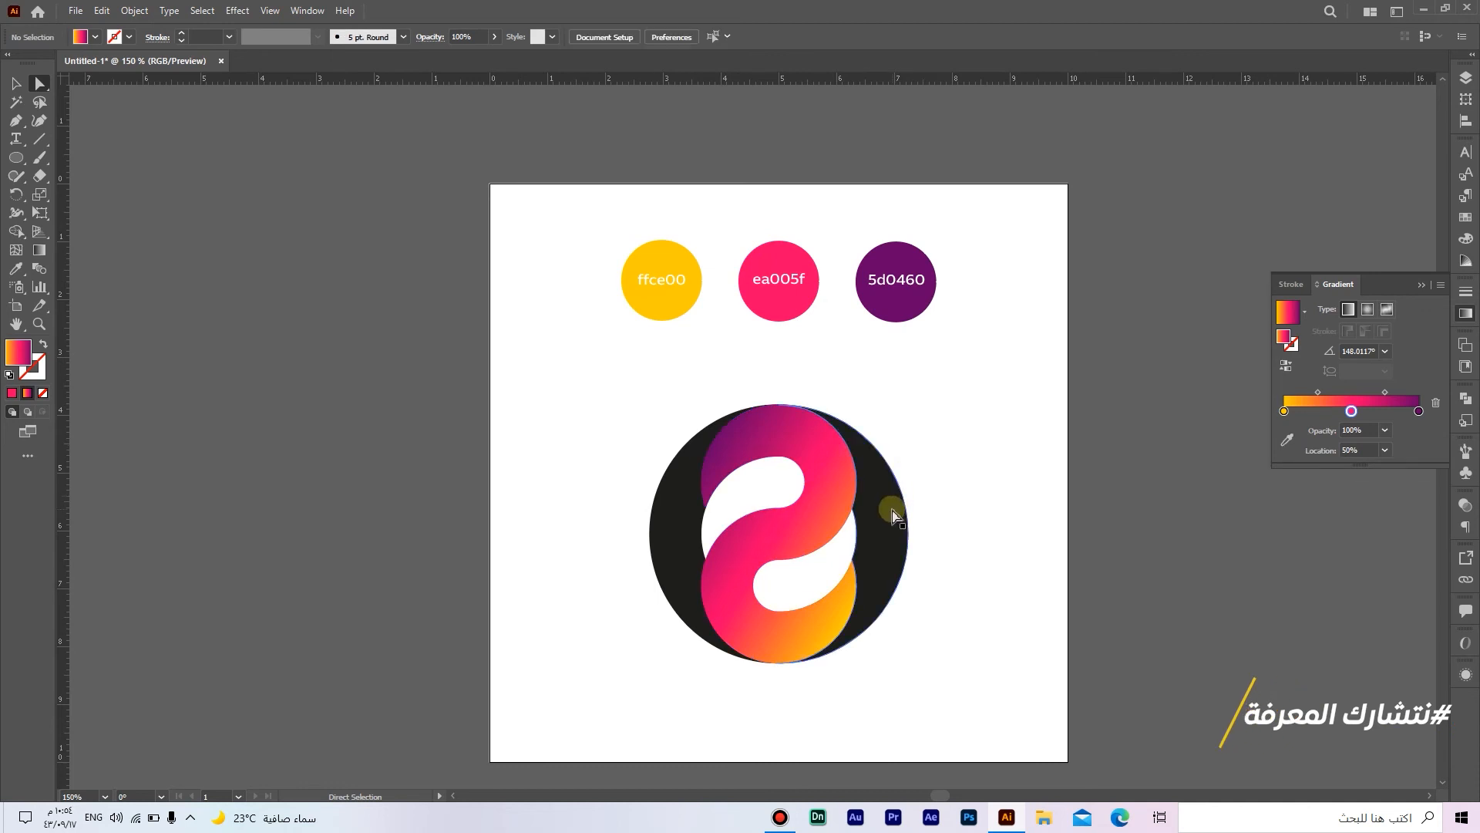
click(892, 509)
click(27, 272)
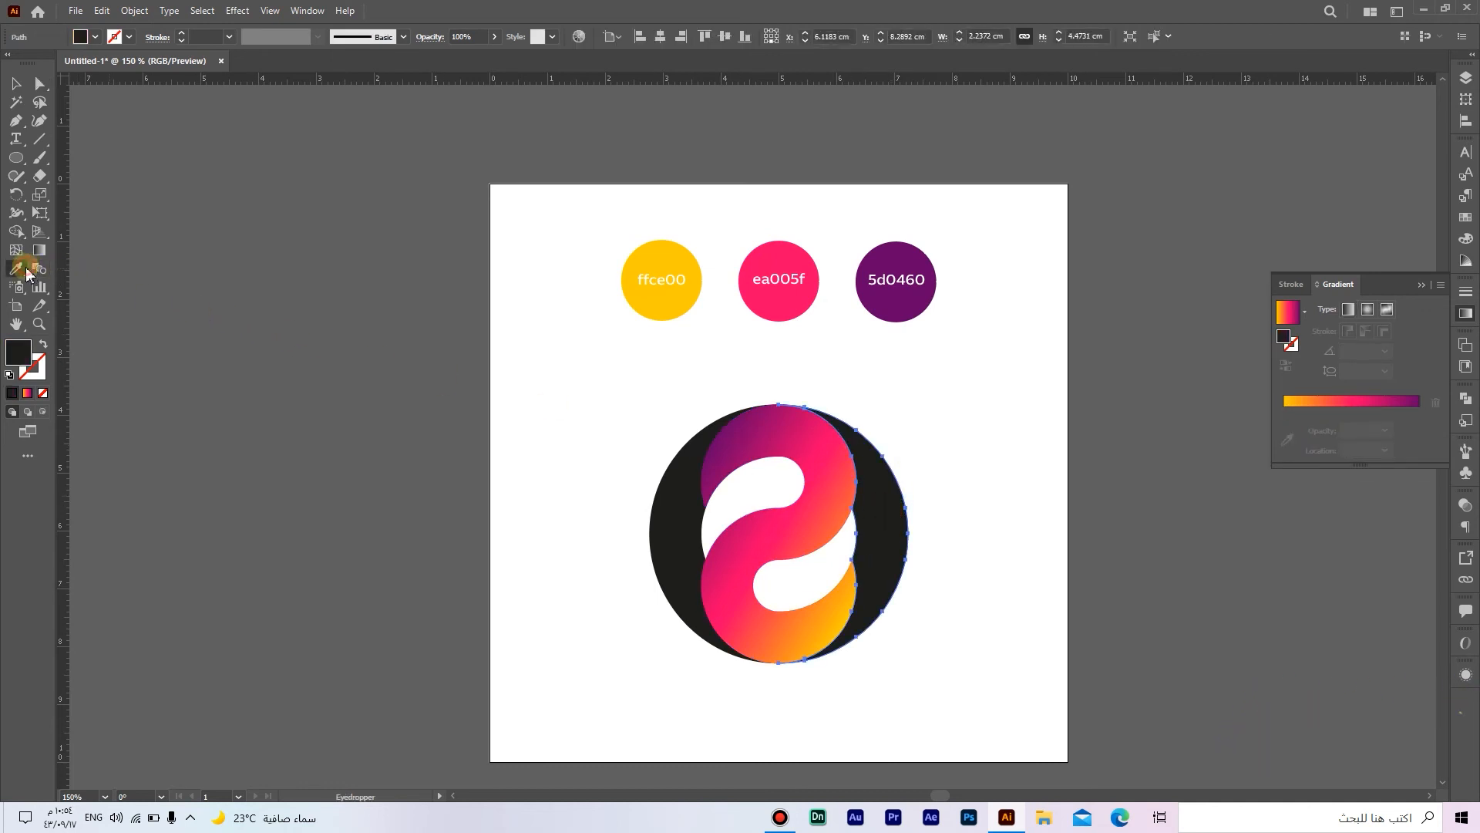
click(794, 433)
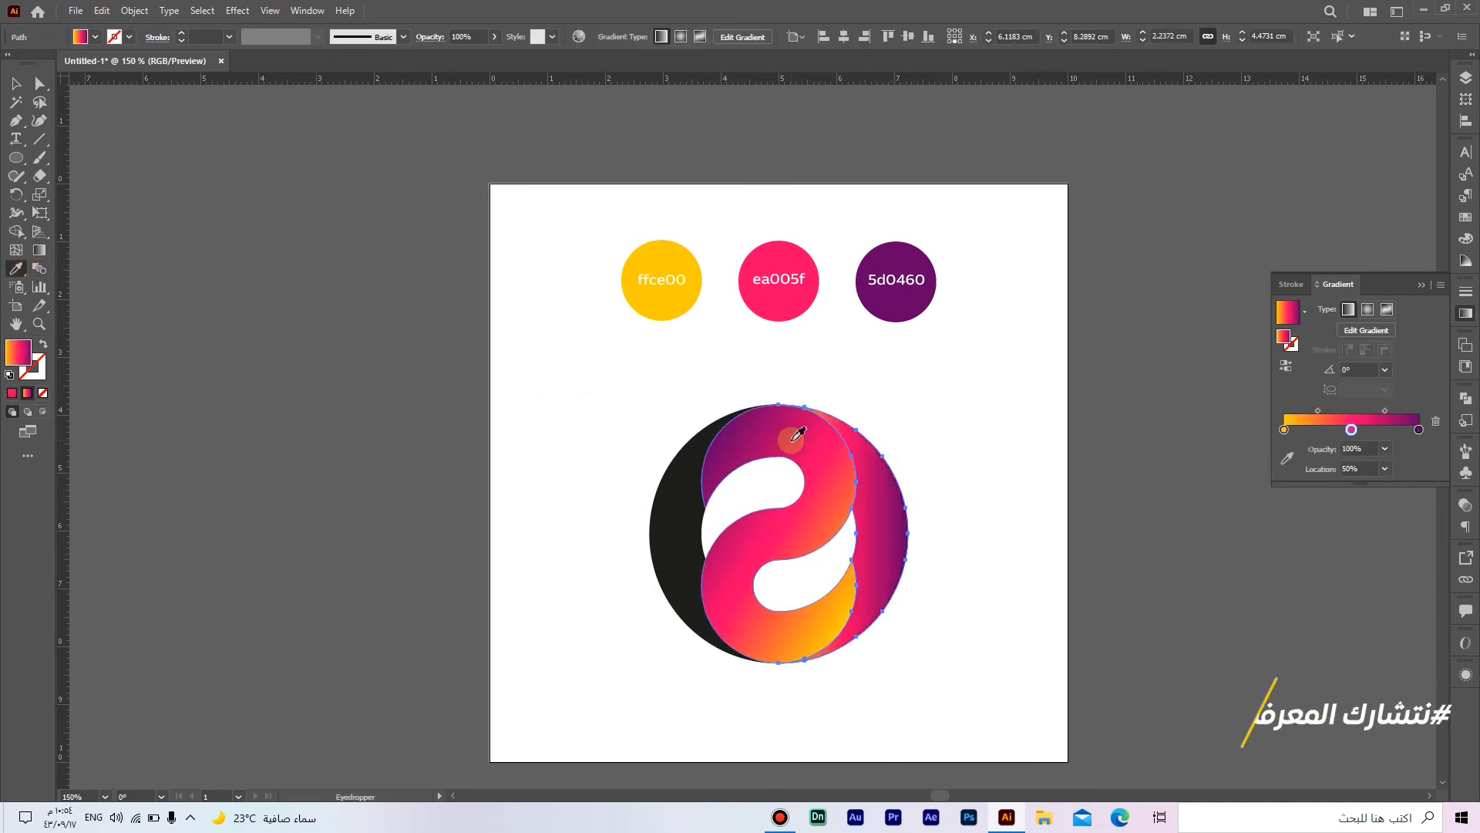
Step: Redirect the right crescent's gradient to run from top to bottom with the Gradient tool
click(39, 249)
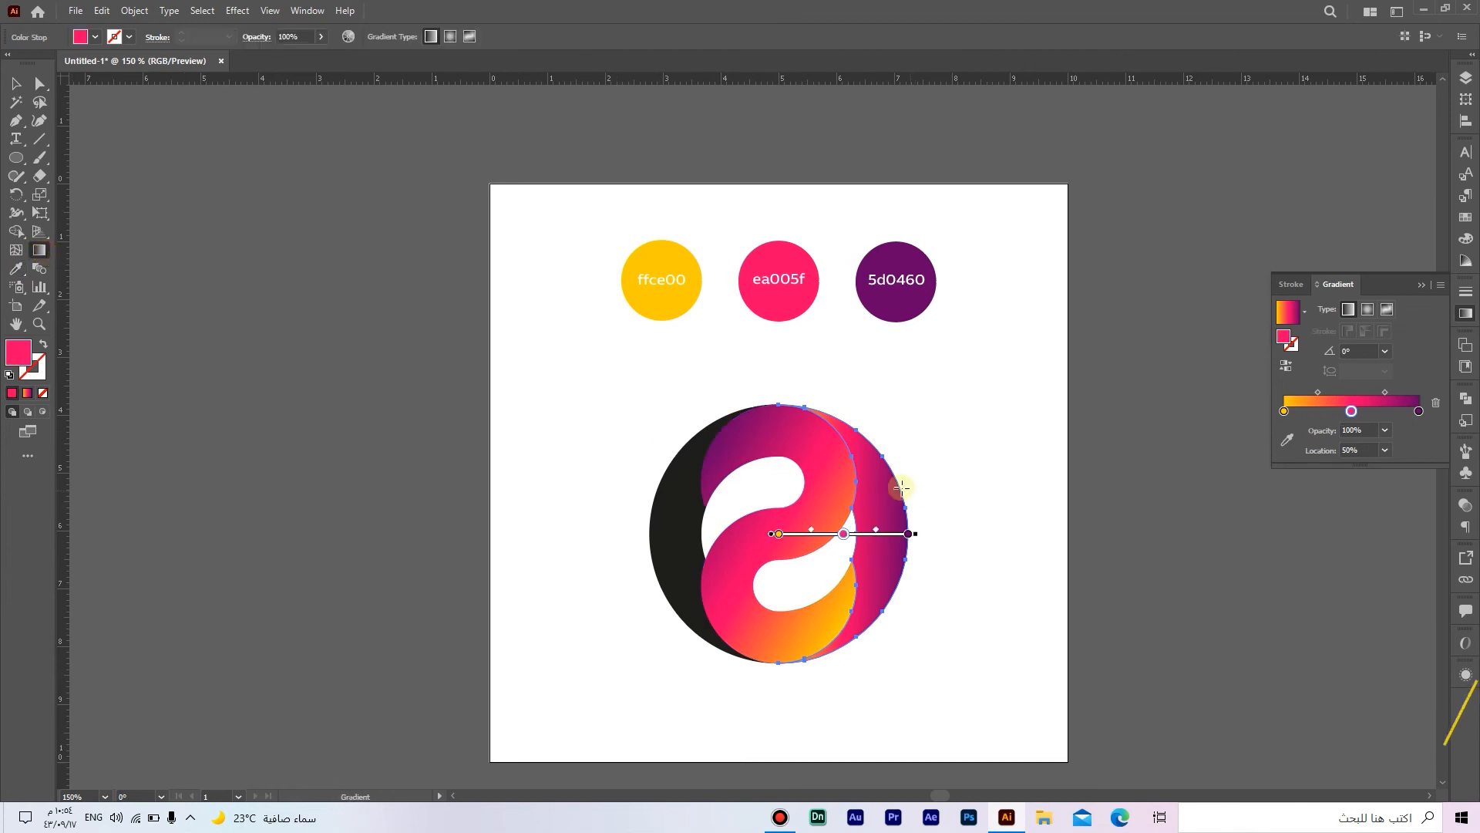
mouse_move(824, 418)
mouse_down()
mouse_move(873, 596)
mouse_move(852, 665)
mouse_up()
Step: Copy the right crescent's gradient onto the left crescent with the Eyedropper
key(a)
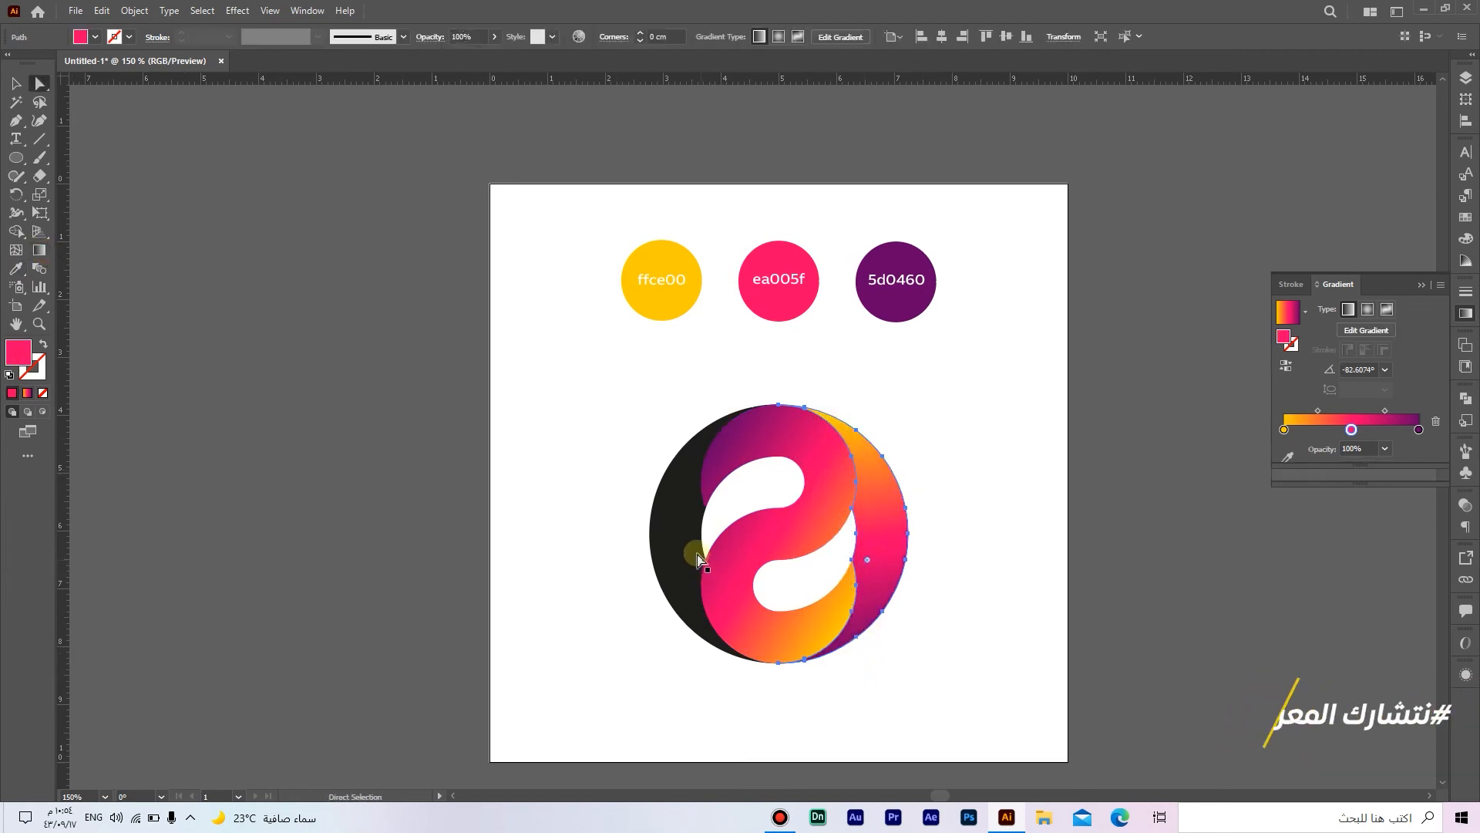
click(693, 551)
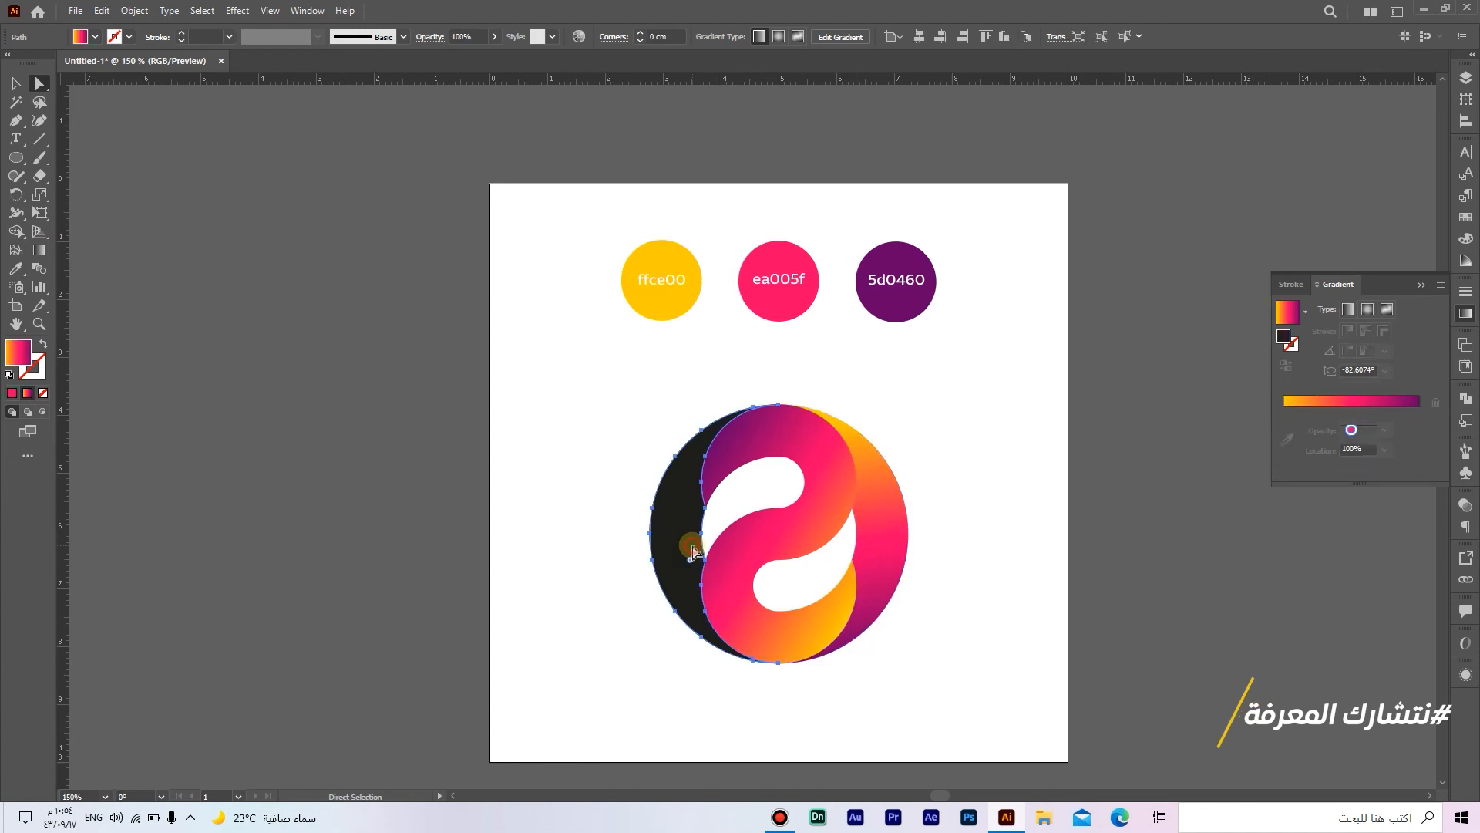
click(23, 269)
click(884, 535)
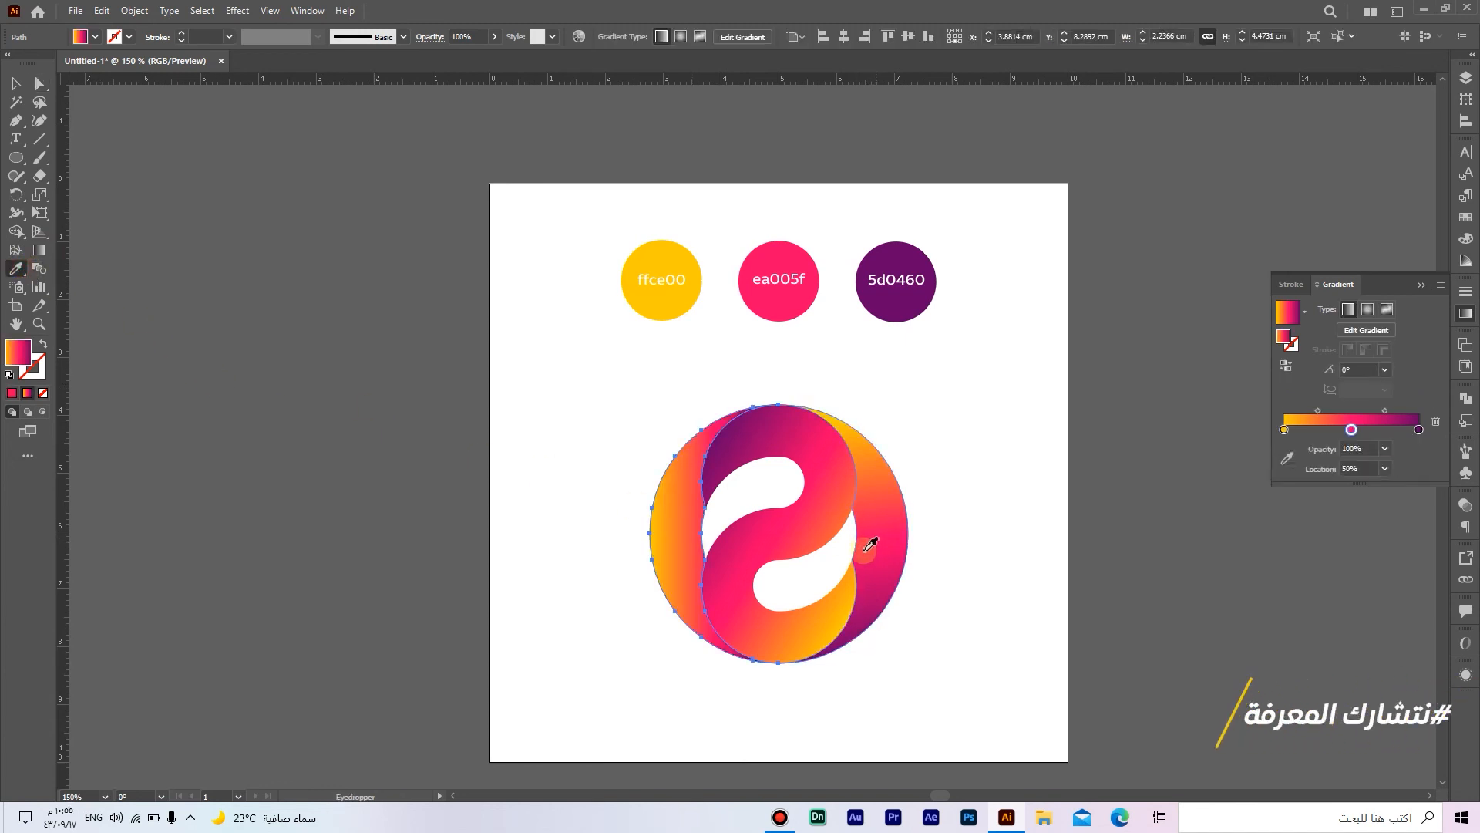
Step: Redirect the left crescent's gradient to run from bottom to top with the Gradient tool
click(40, 251)
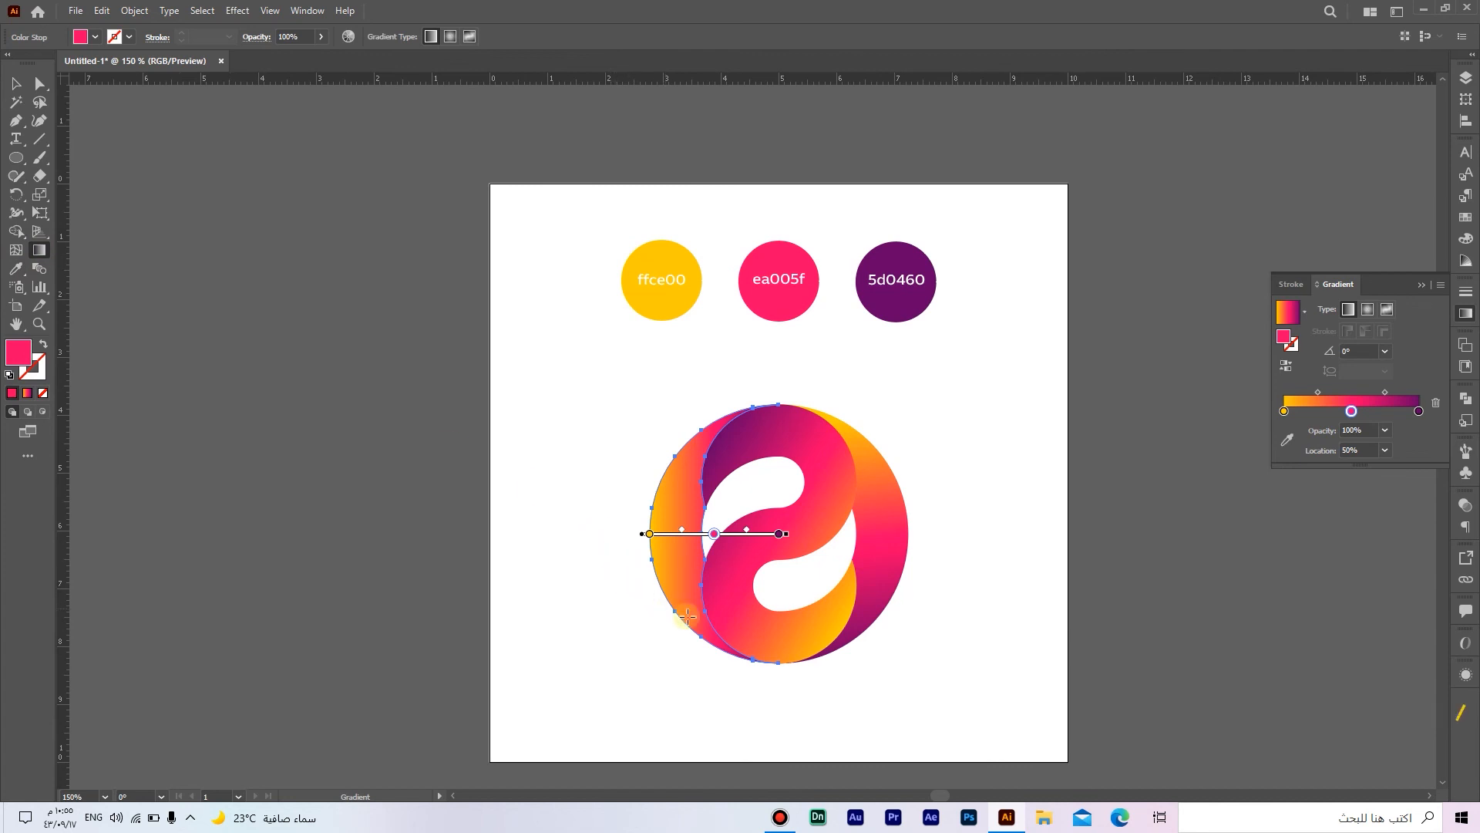
mouse_move(724, 638)
mouse_down()
mouse_move(673, 513)
mouse_move(671, 446)
mouse_move(712, 403)
mouse_up()
drag(719, 484, 718, 499)
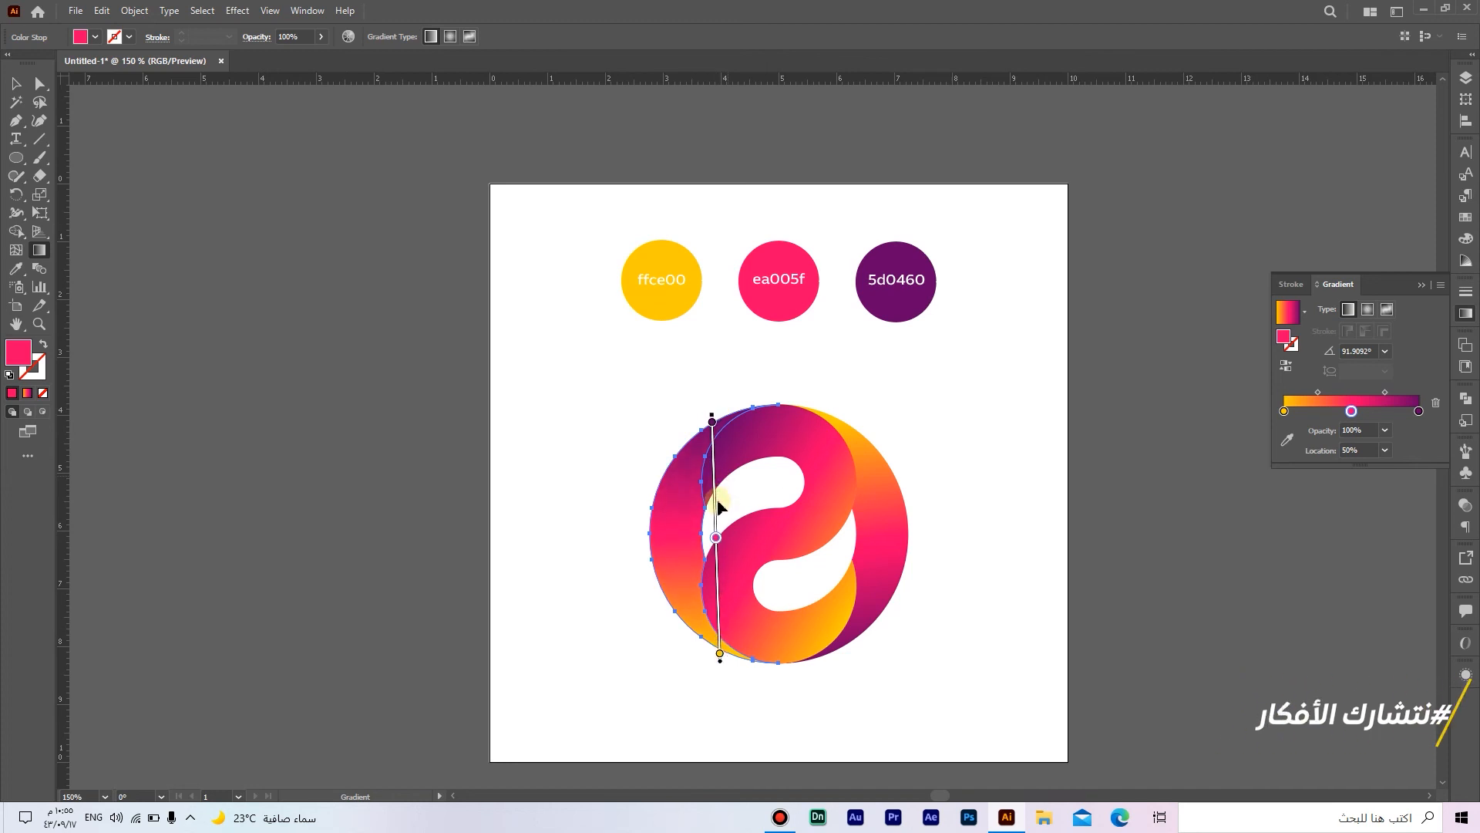
Step: Deselect everything and fit the artboard in the window to review the finished logo
key(a)
click(1032, 585)
key(v)
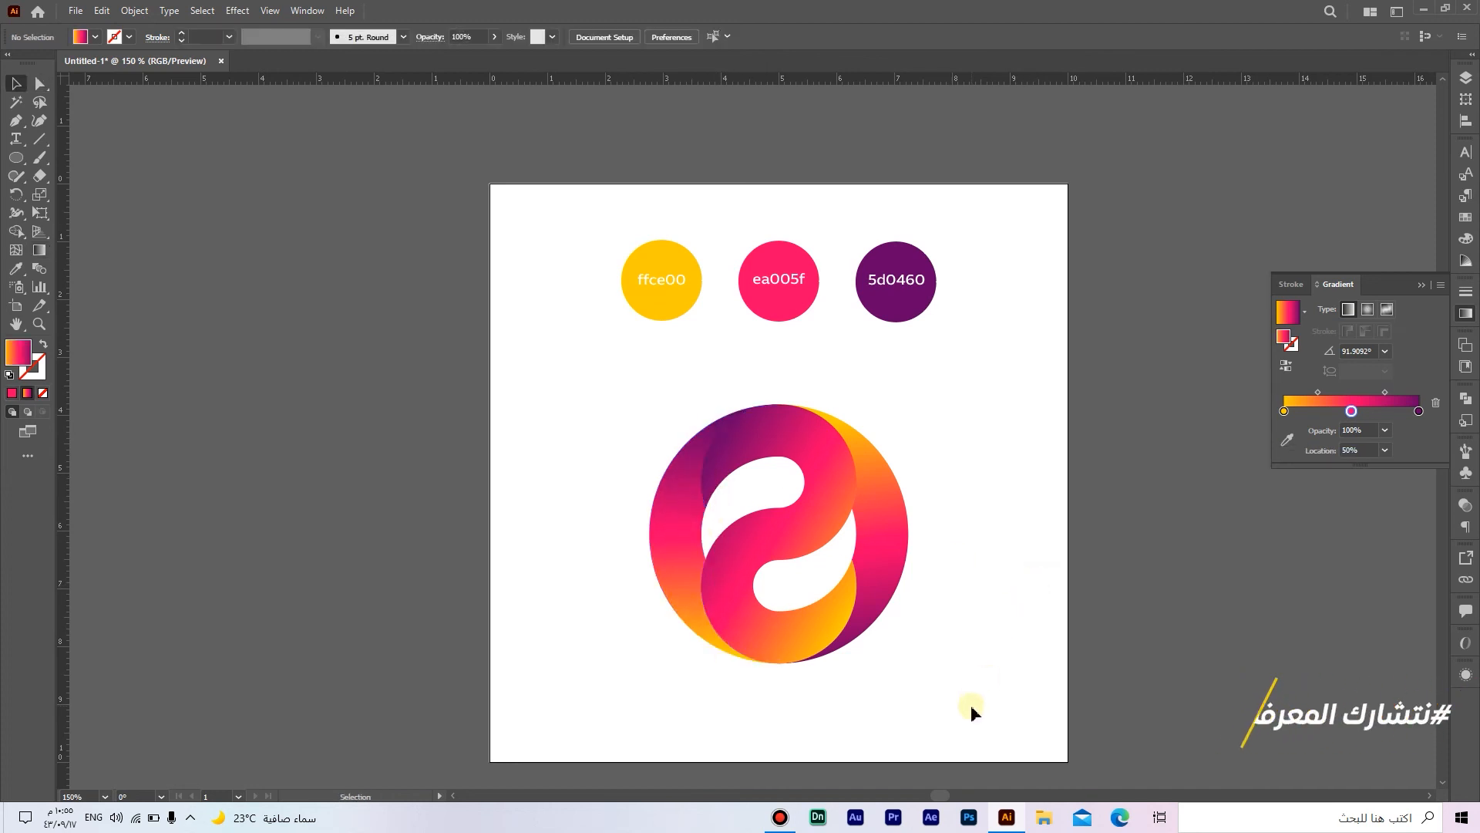
drag(970, 704, 676, 457)
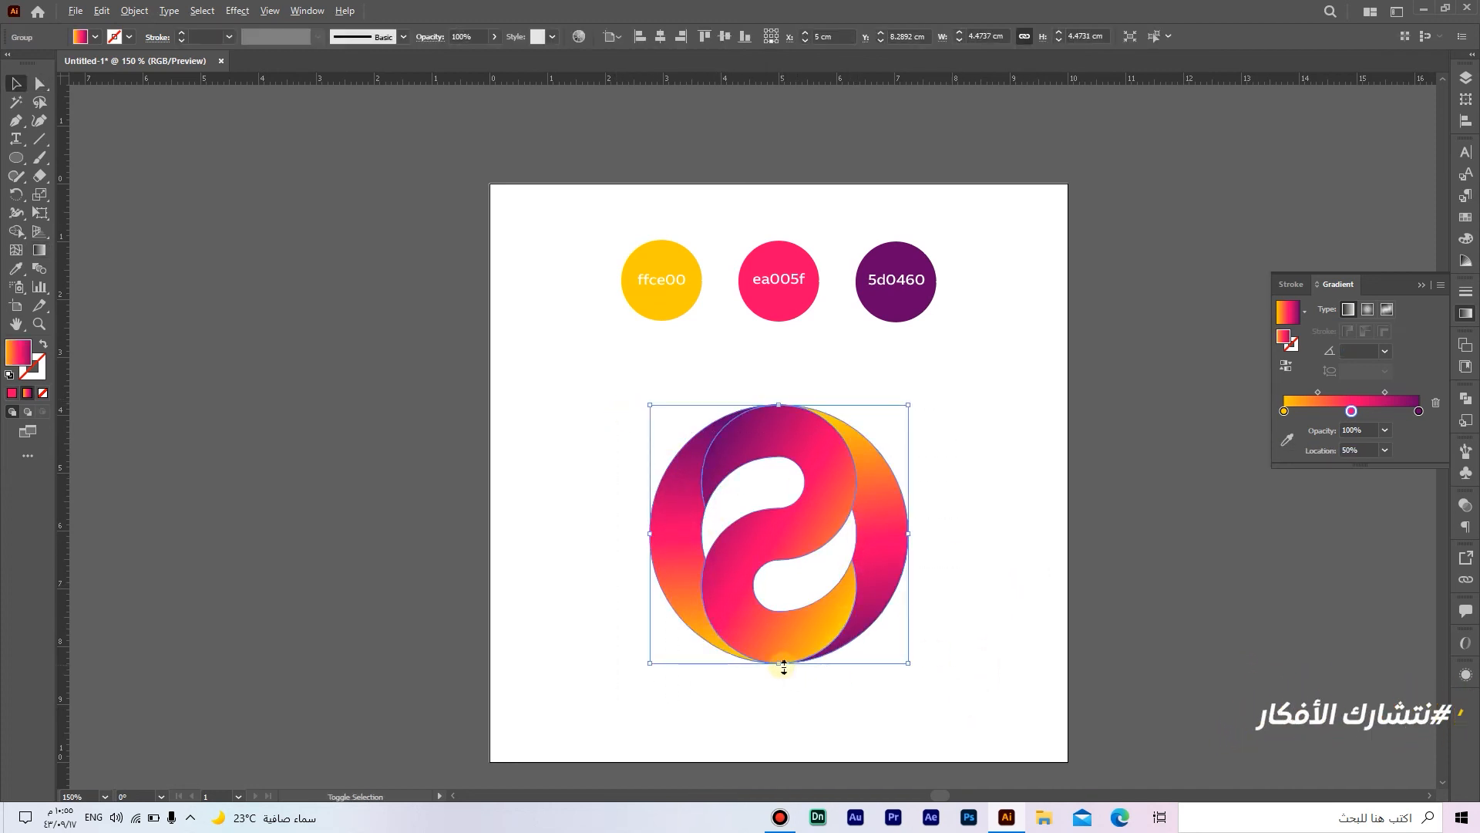
click(1058, 642)
key(ctrl+0)
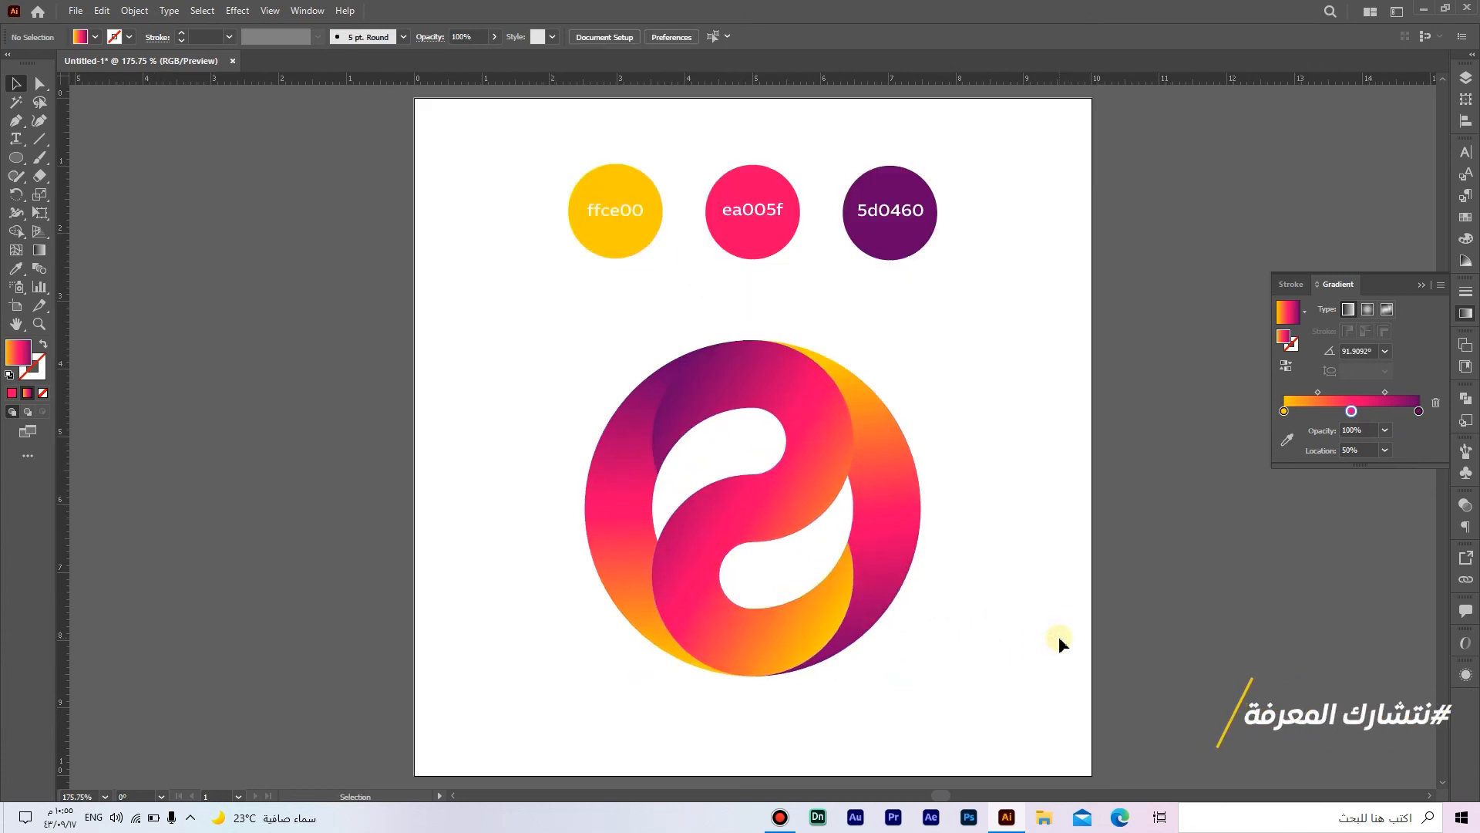
click(1421, 286)
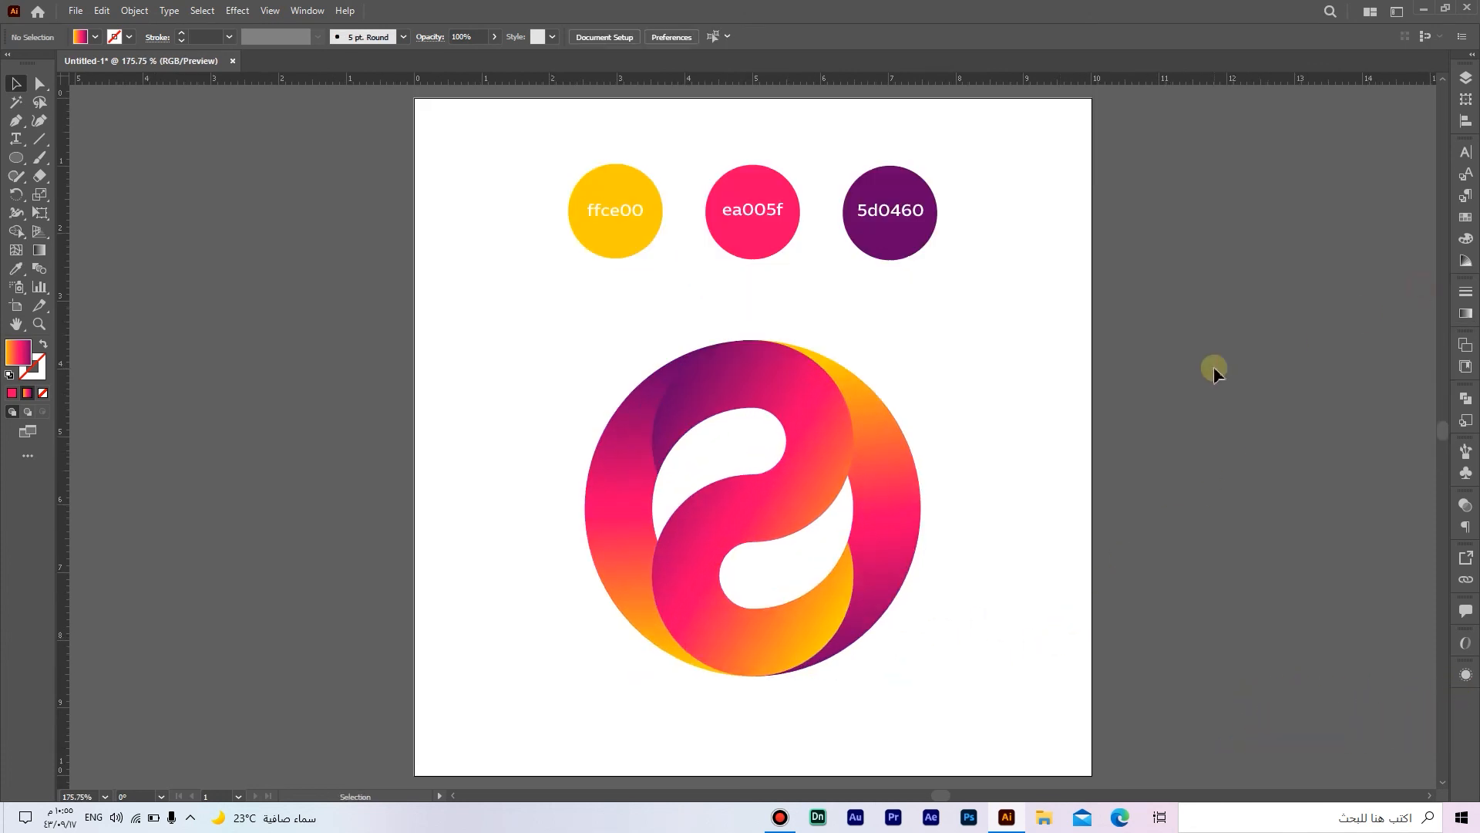